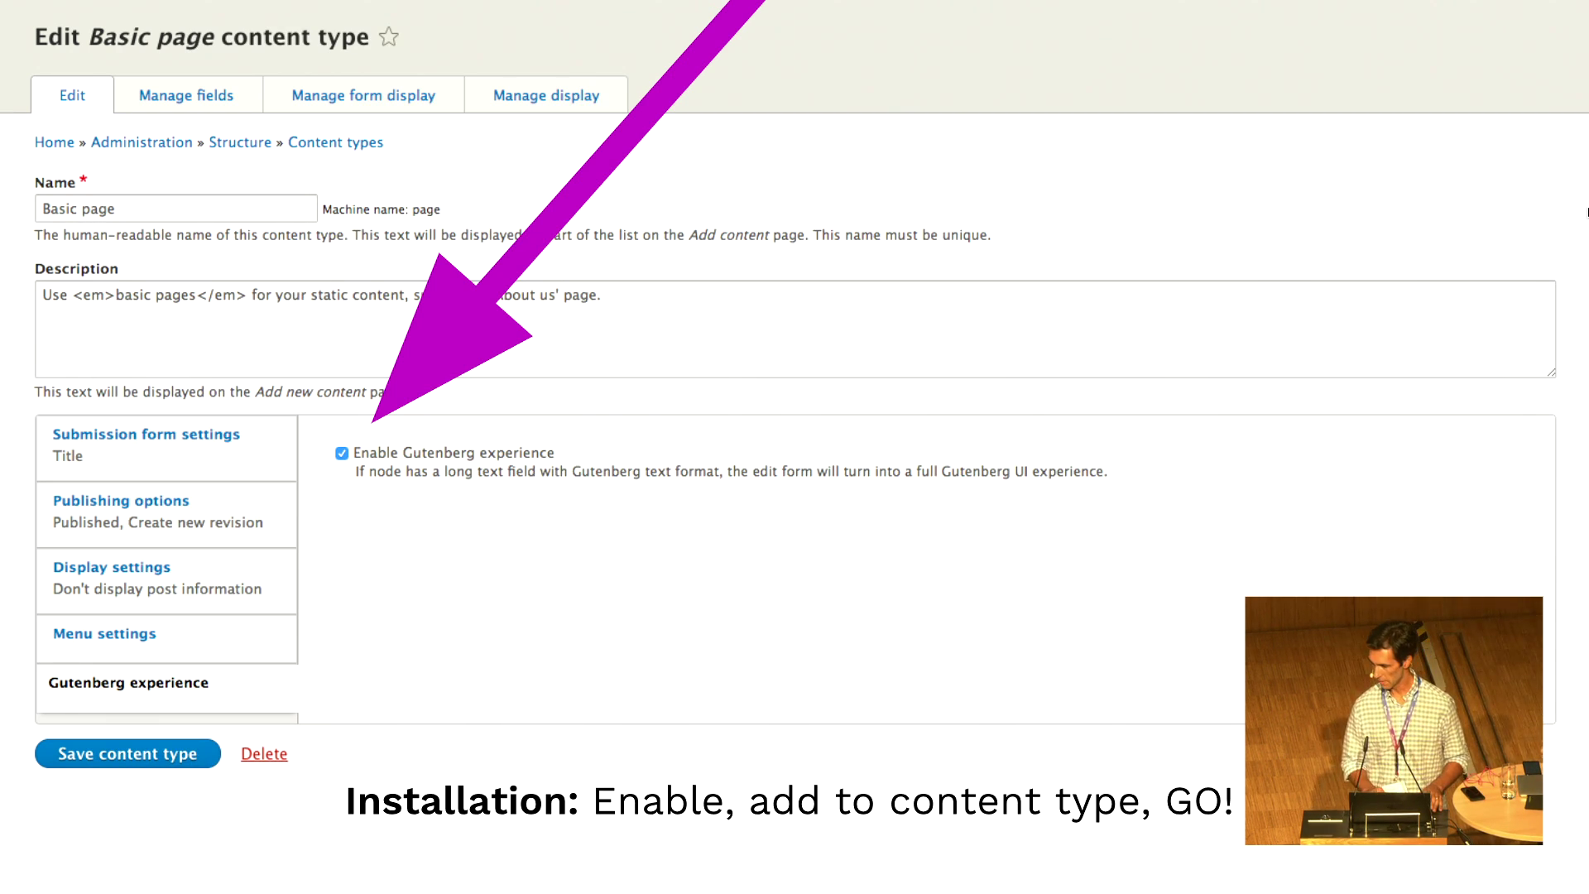
pyautogui.press('Right')
pyautogui.press('Left')
pyautogui.press('Escape')
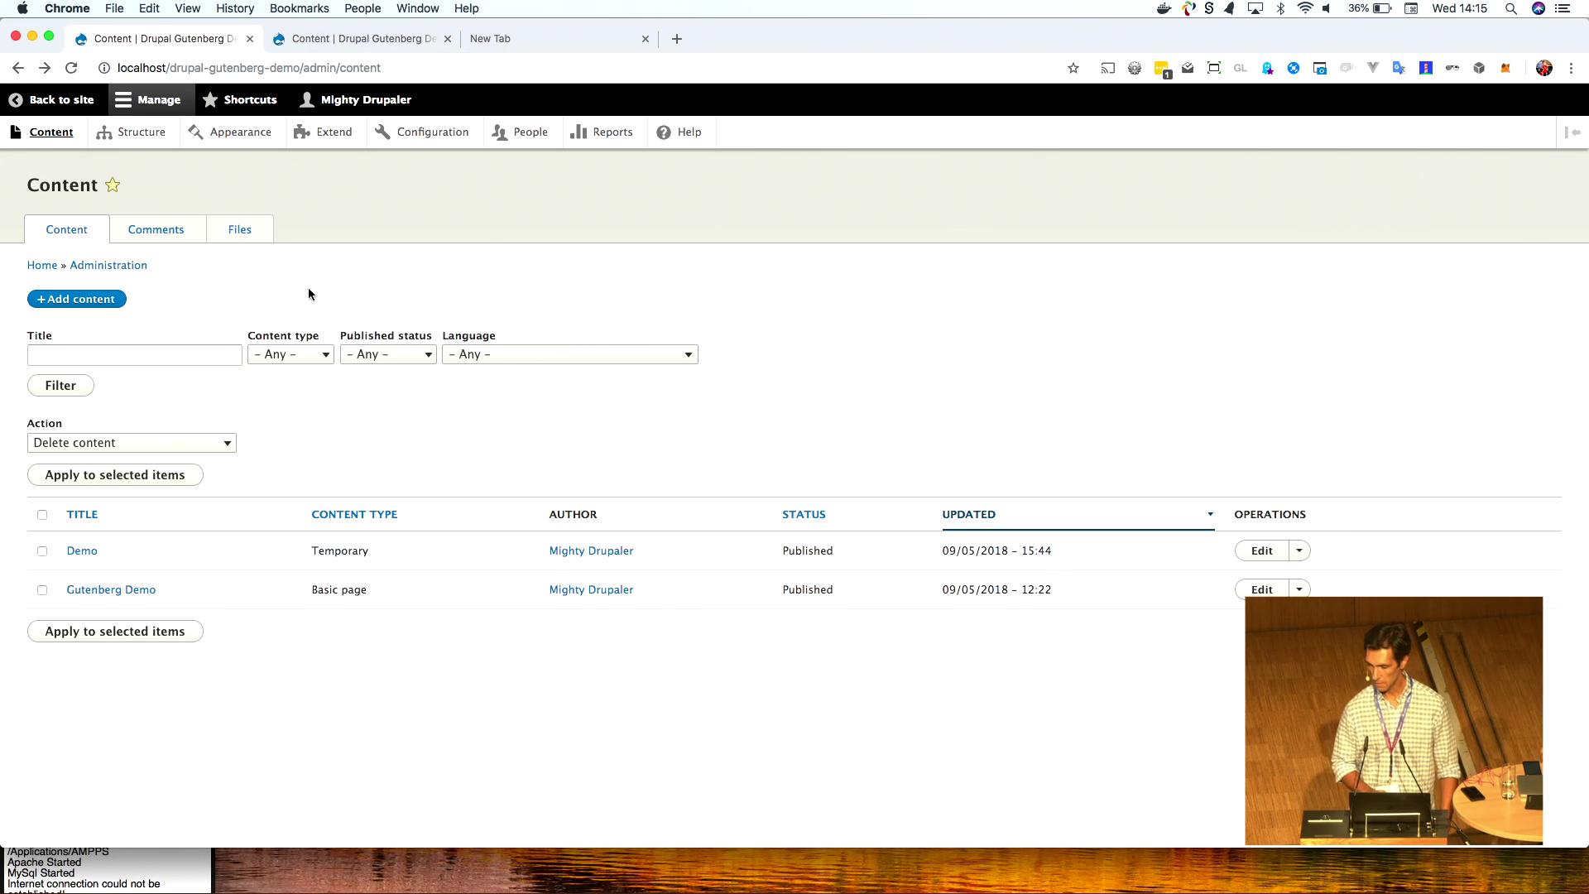
# - Create a Basic page titled "New page" with an opening paragraph reading "Hello Drupal Europe!"
pyautogui.click(91, 301)
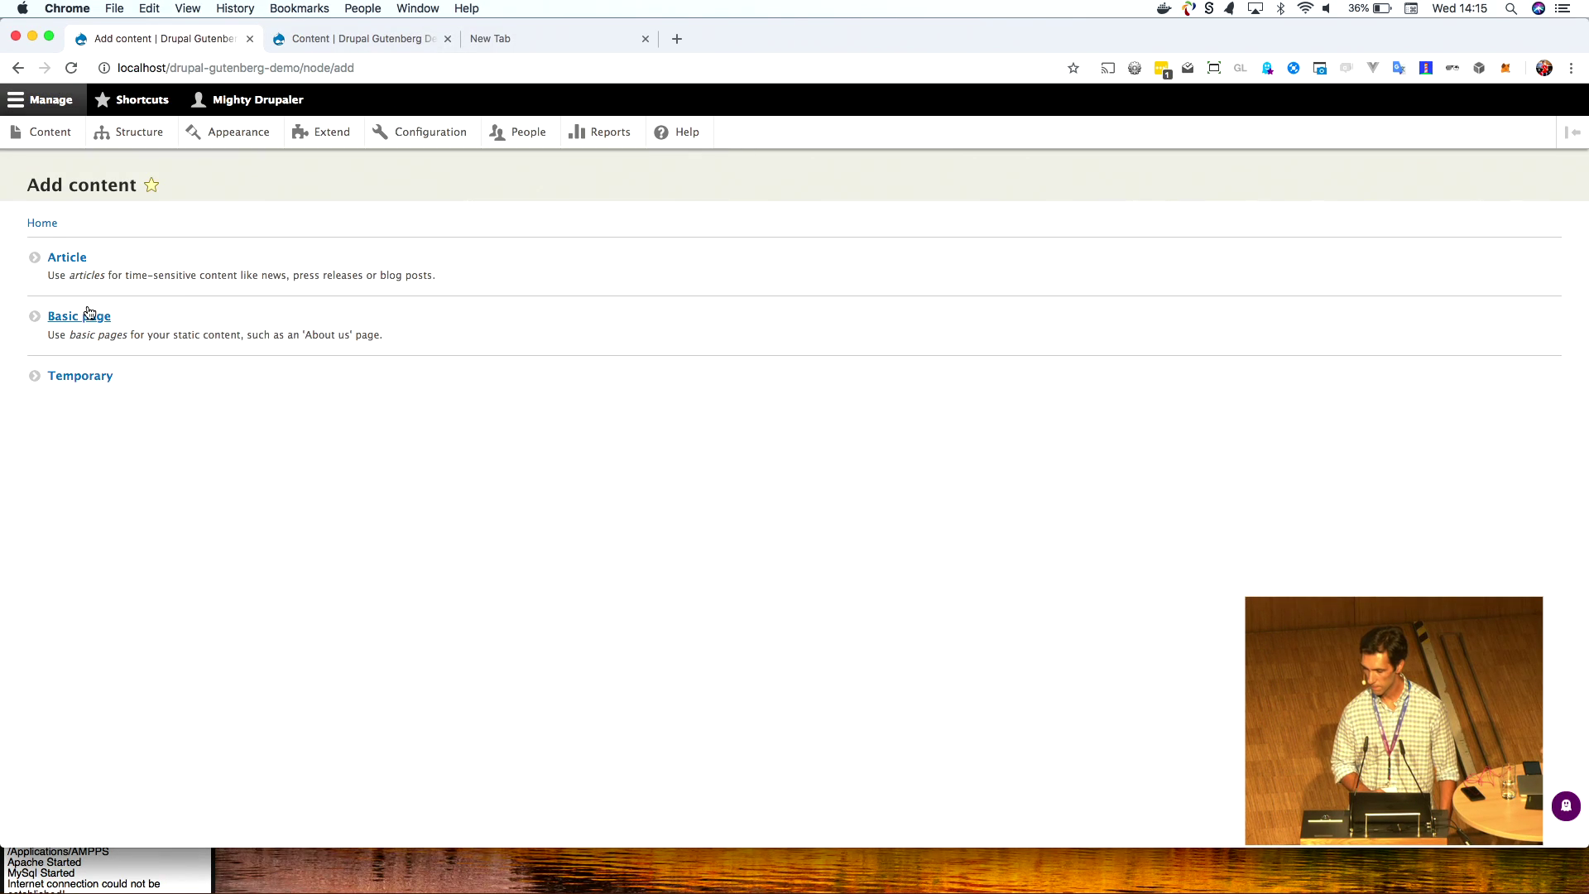
pyautogui.click(82, 317)
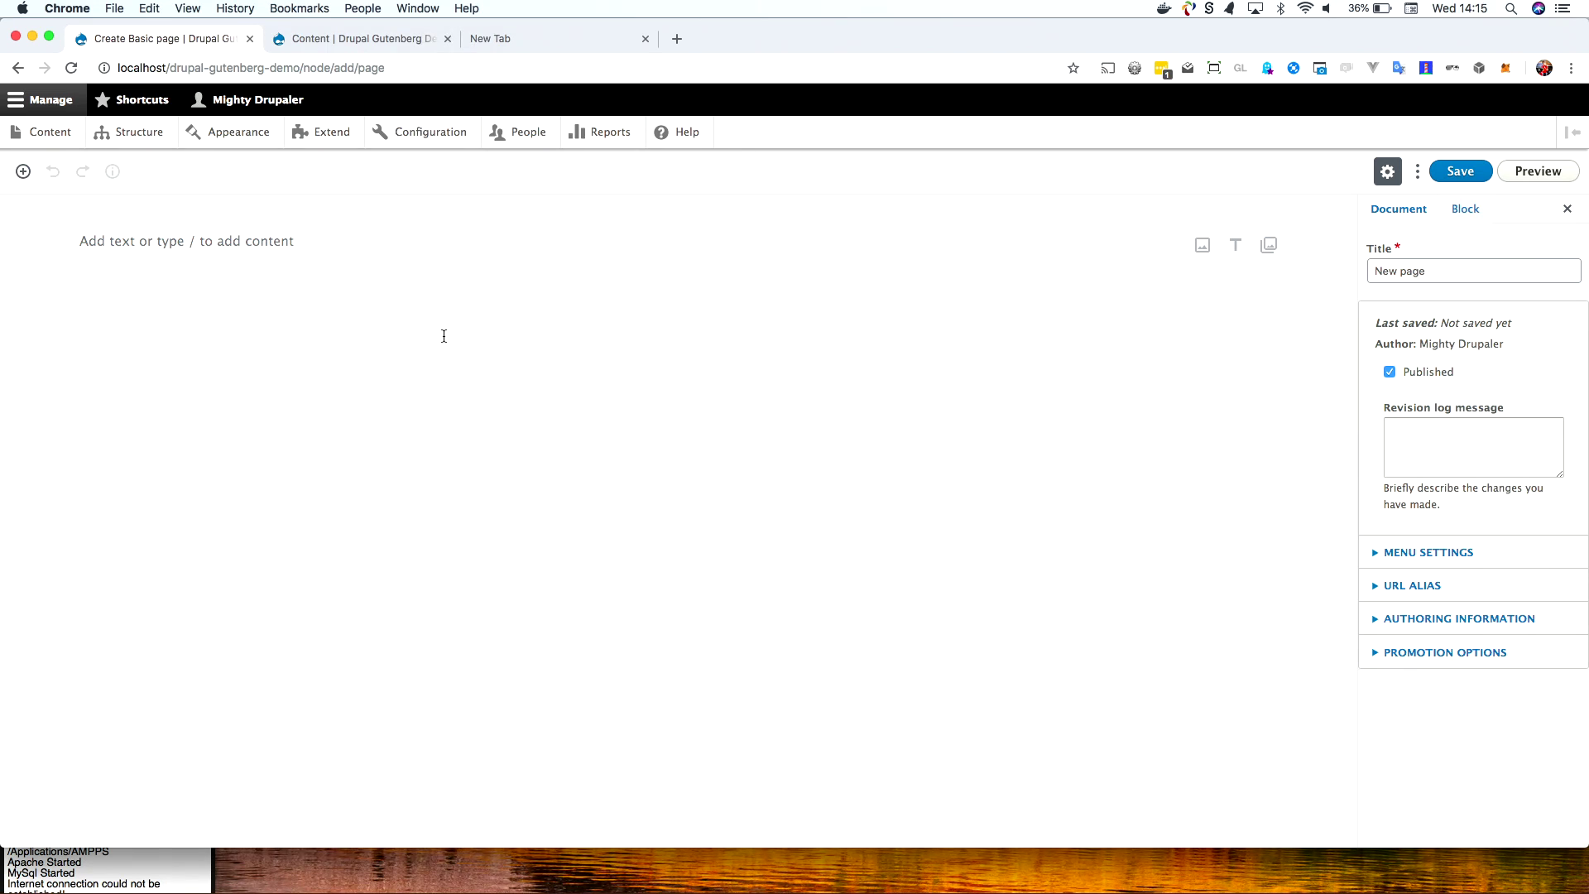
pyautogui.click(302, 236)
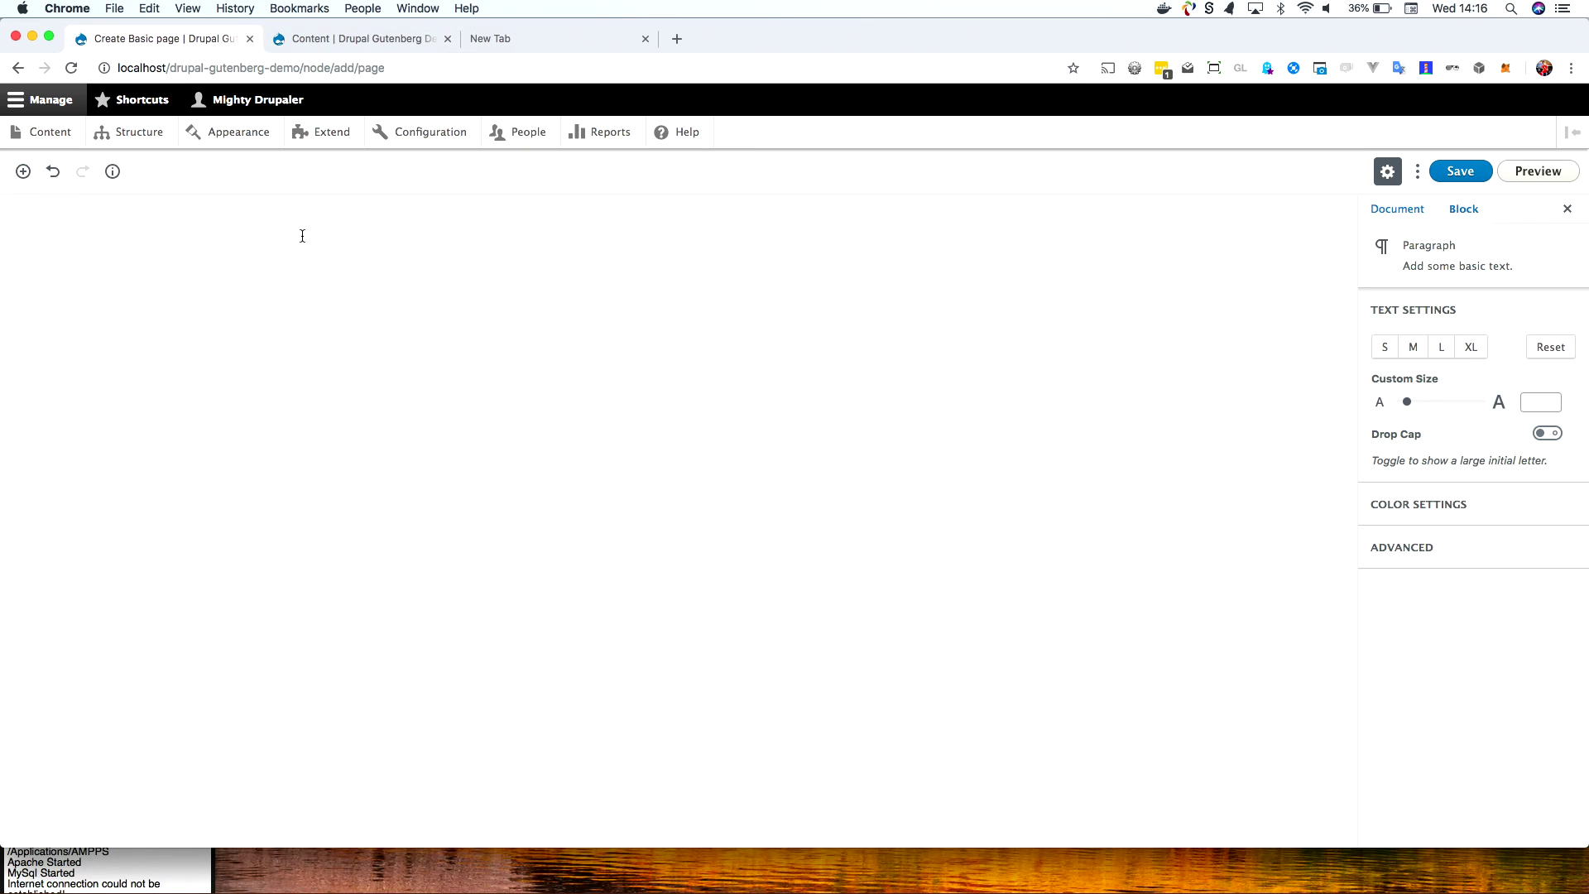
pyautogui.write('Hello Drupal Europe!')
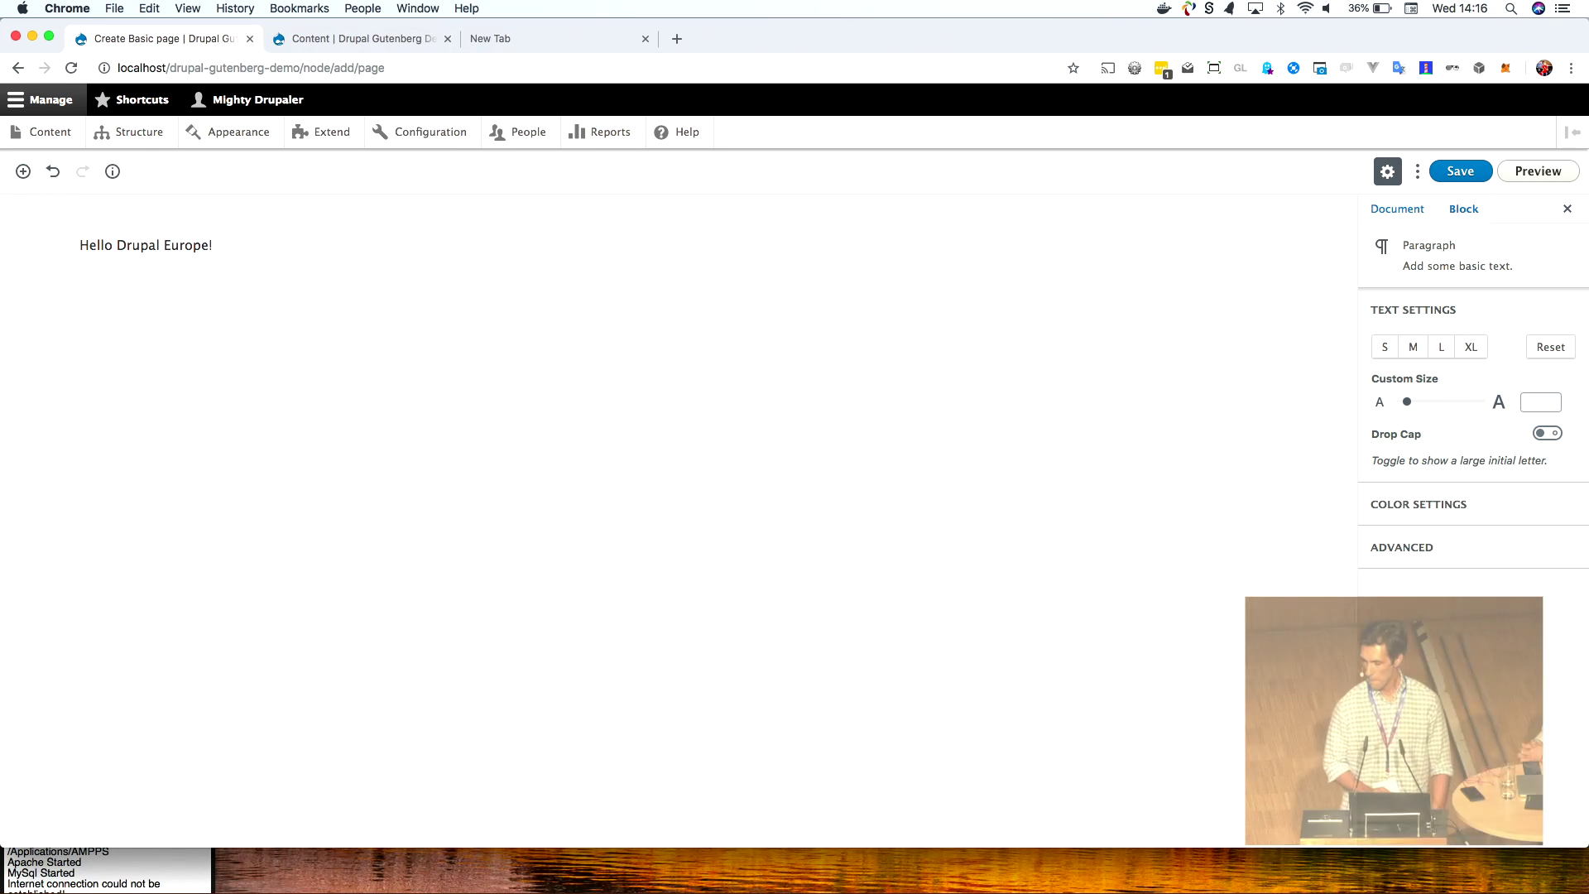
# - Style the "Hello Drupal Europe!" paragraph with text size L, a very dark gray background and white text
pyautogui.moveTo(223, 205)
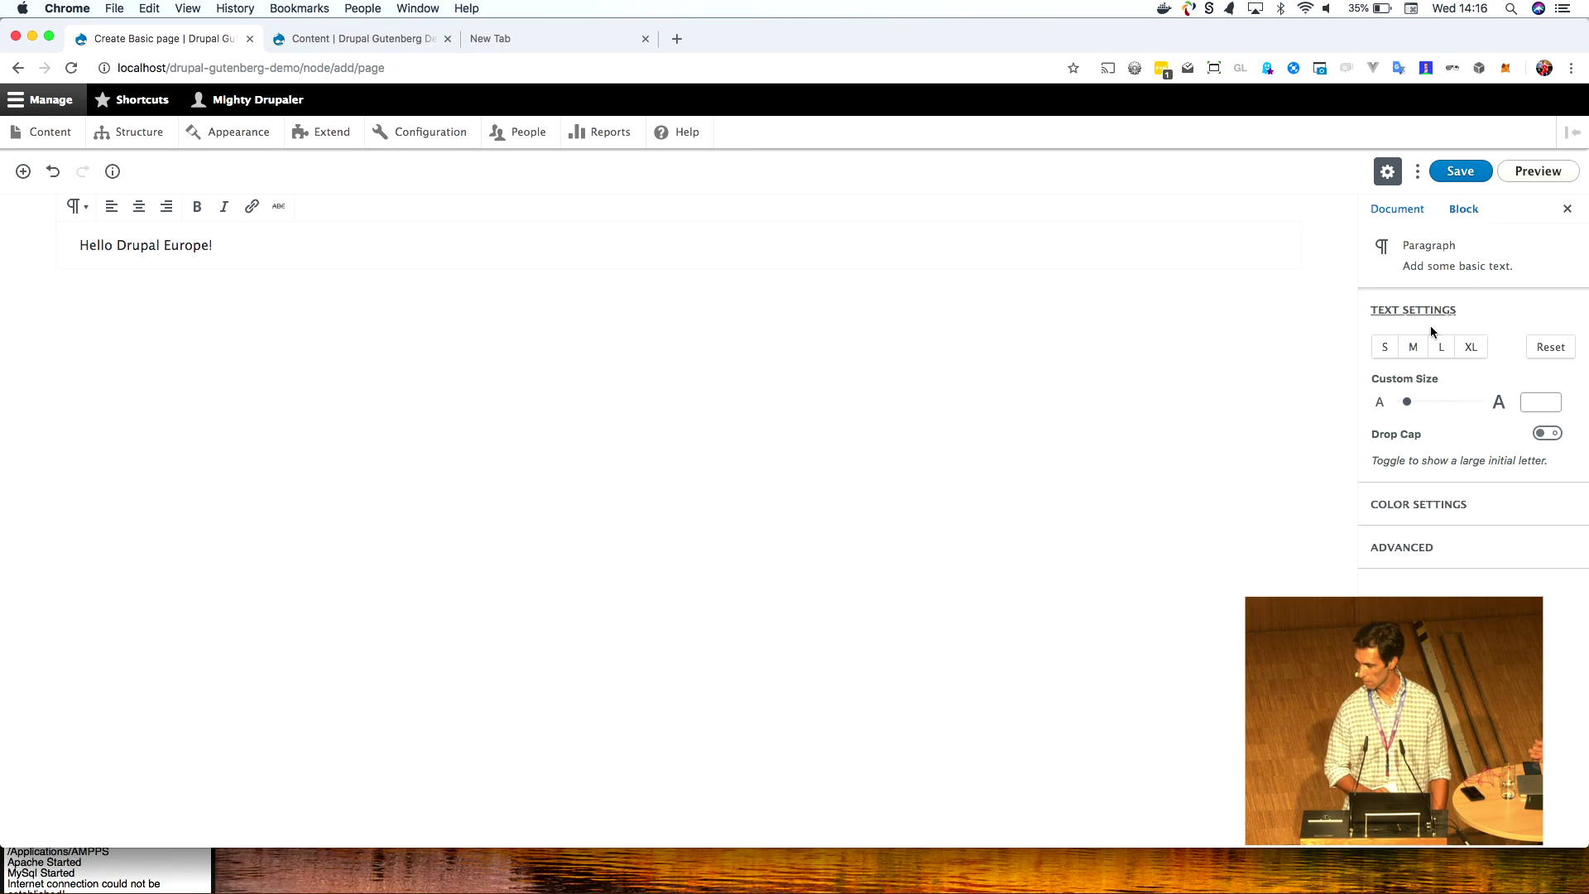
pyautogui.click(1444, 348)
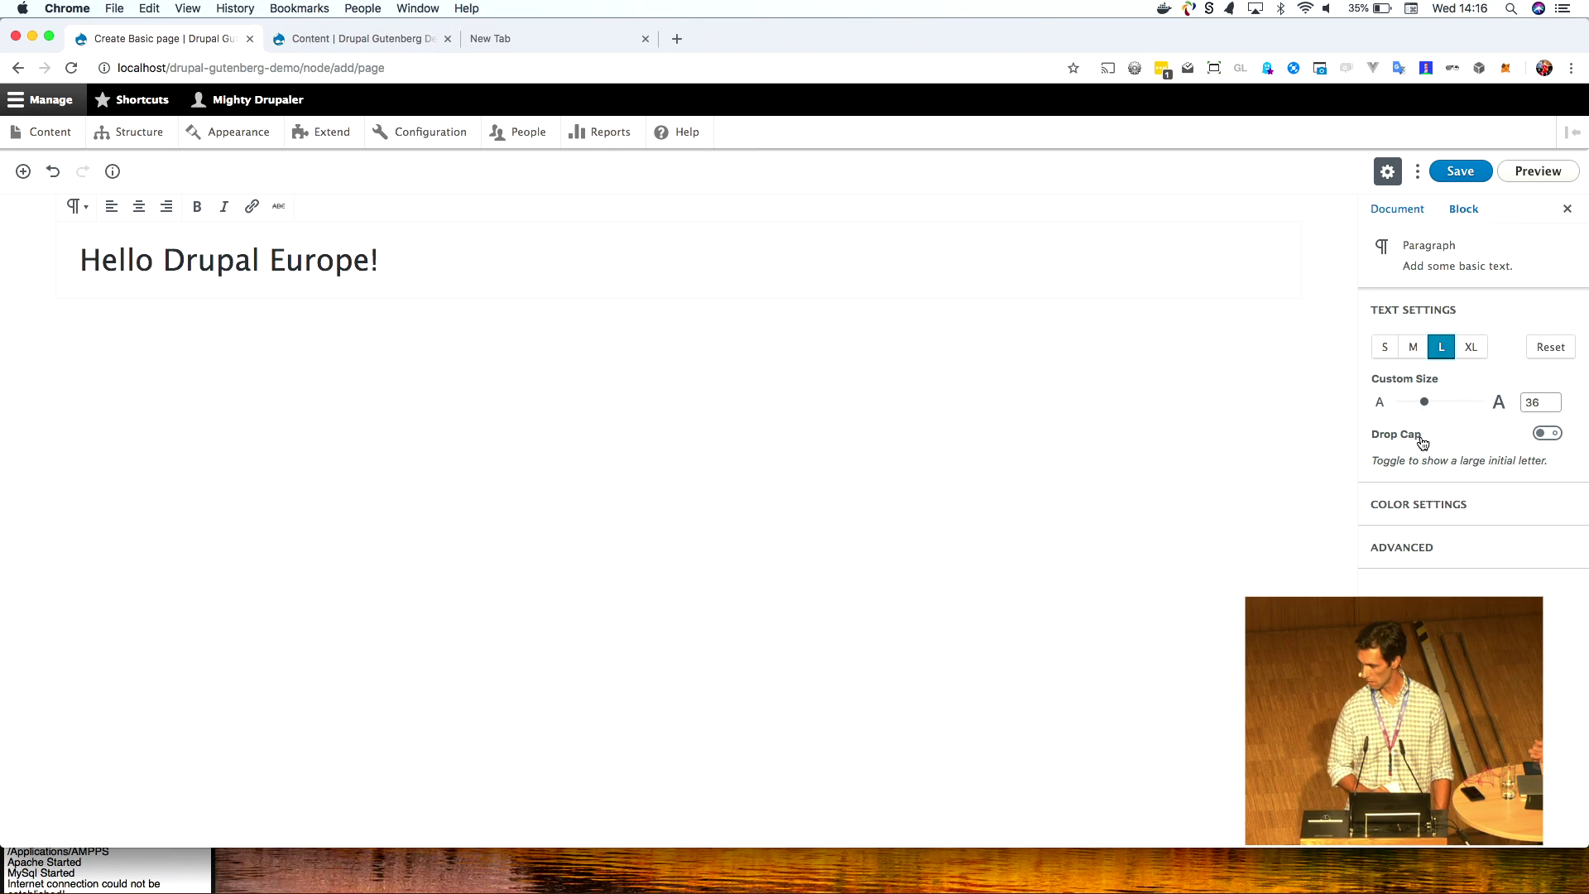
pyautogui.click(1416, 510)
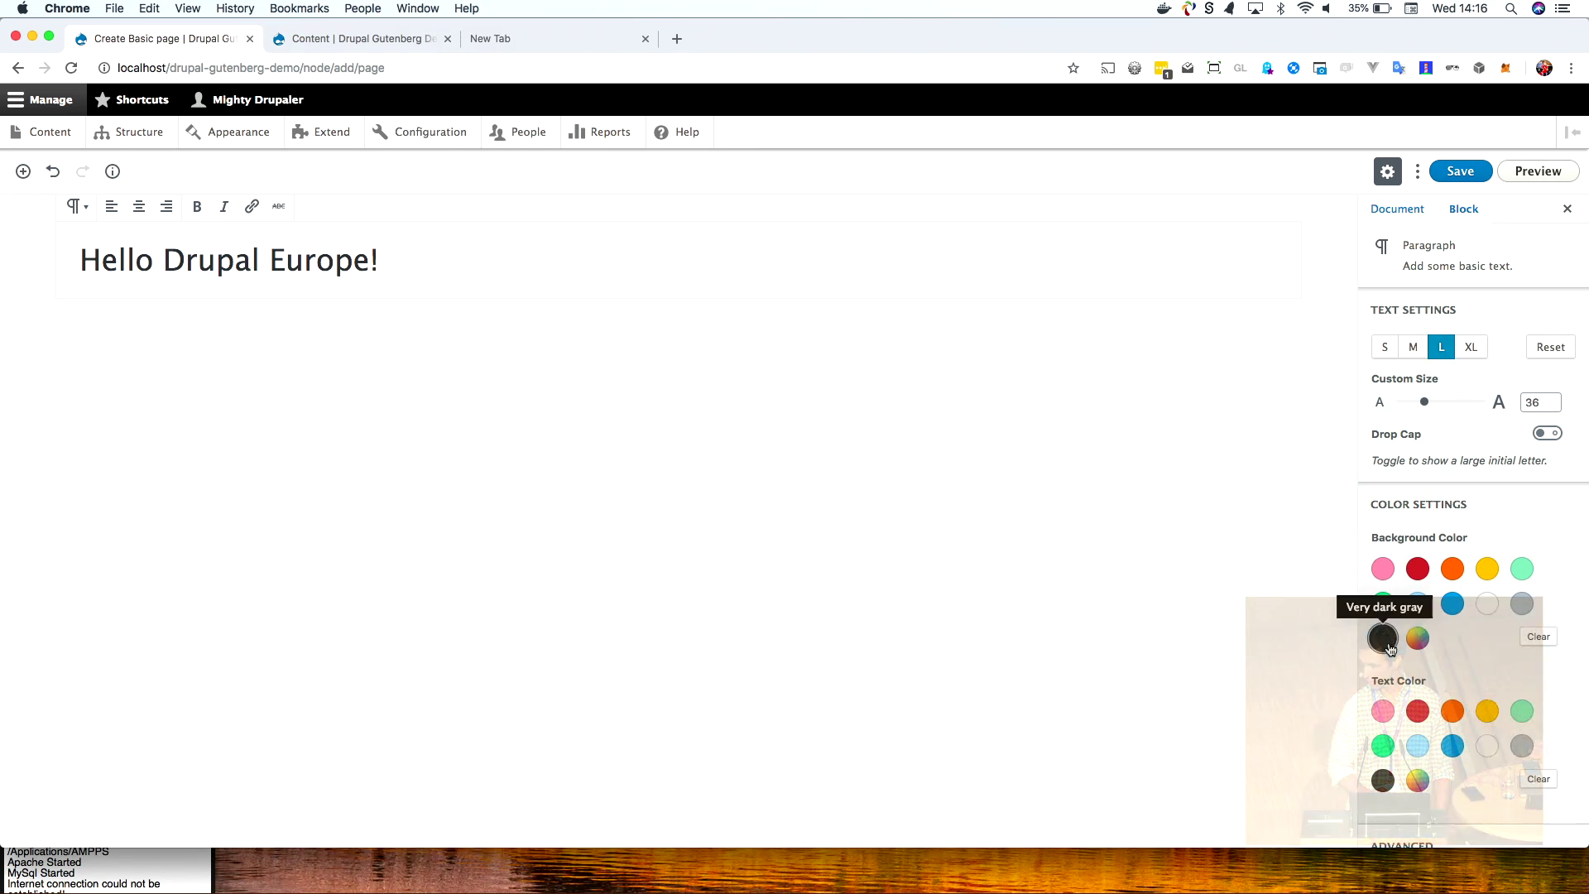
pyautogui.click(1383, 638)
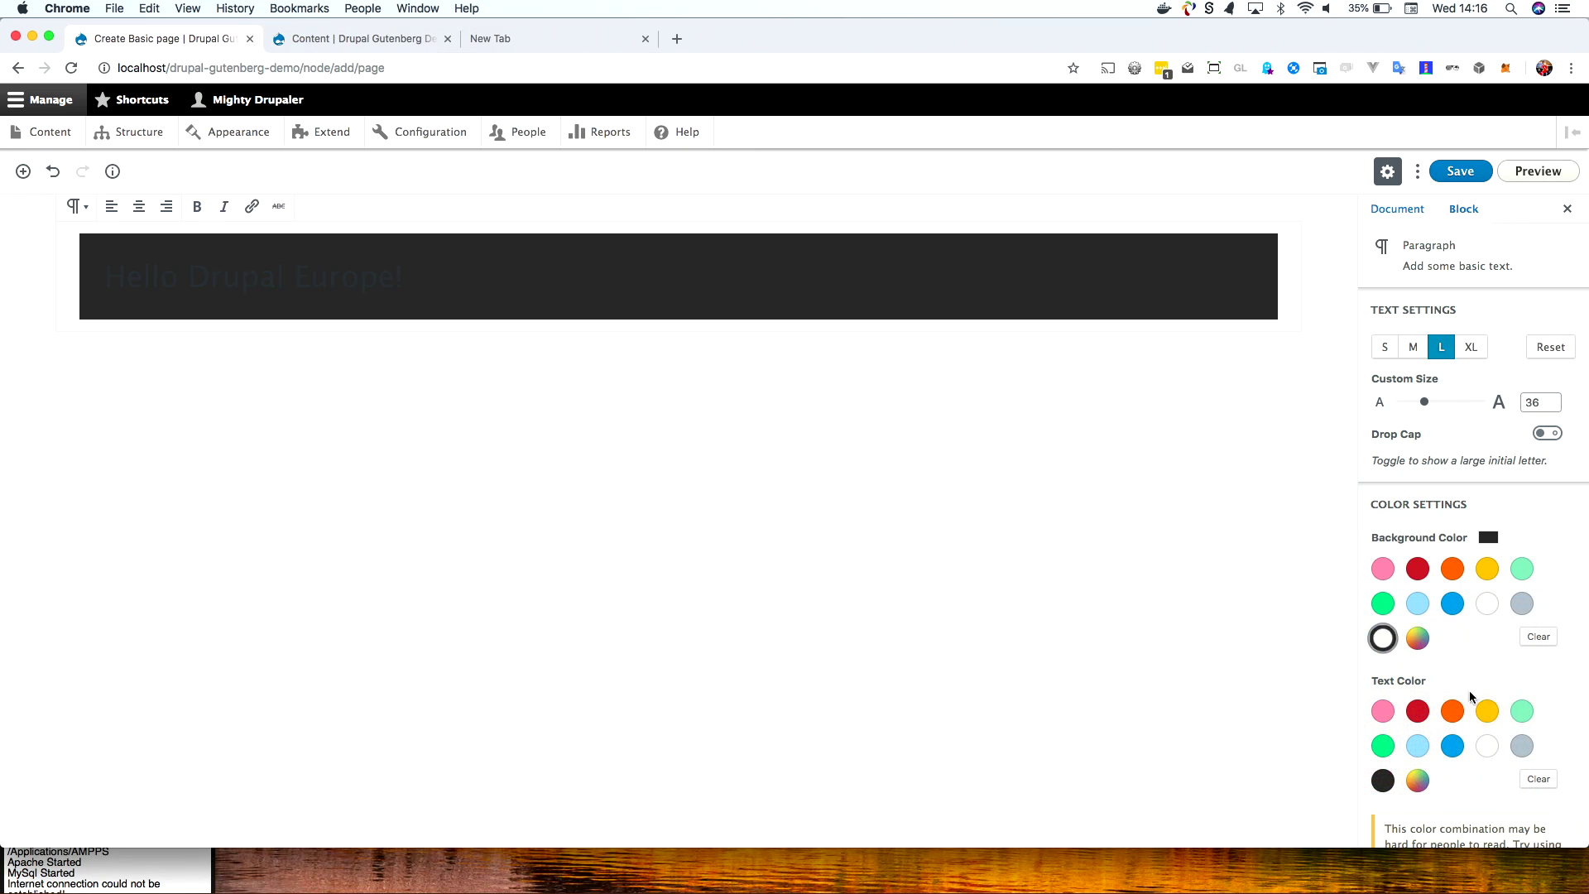
pyautogui.click(1497, 750)
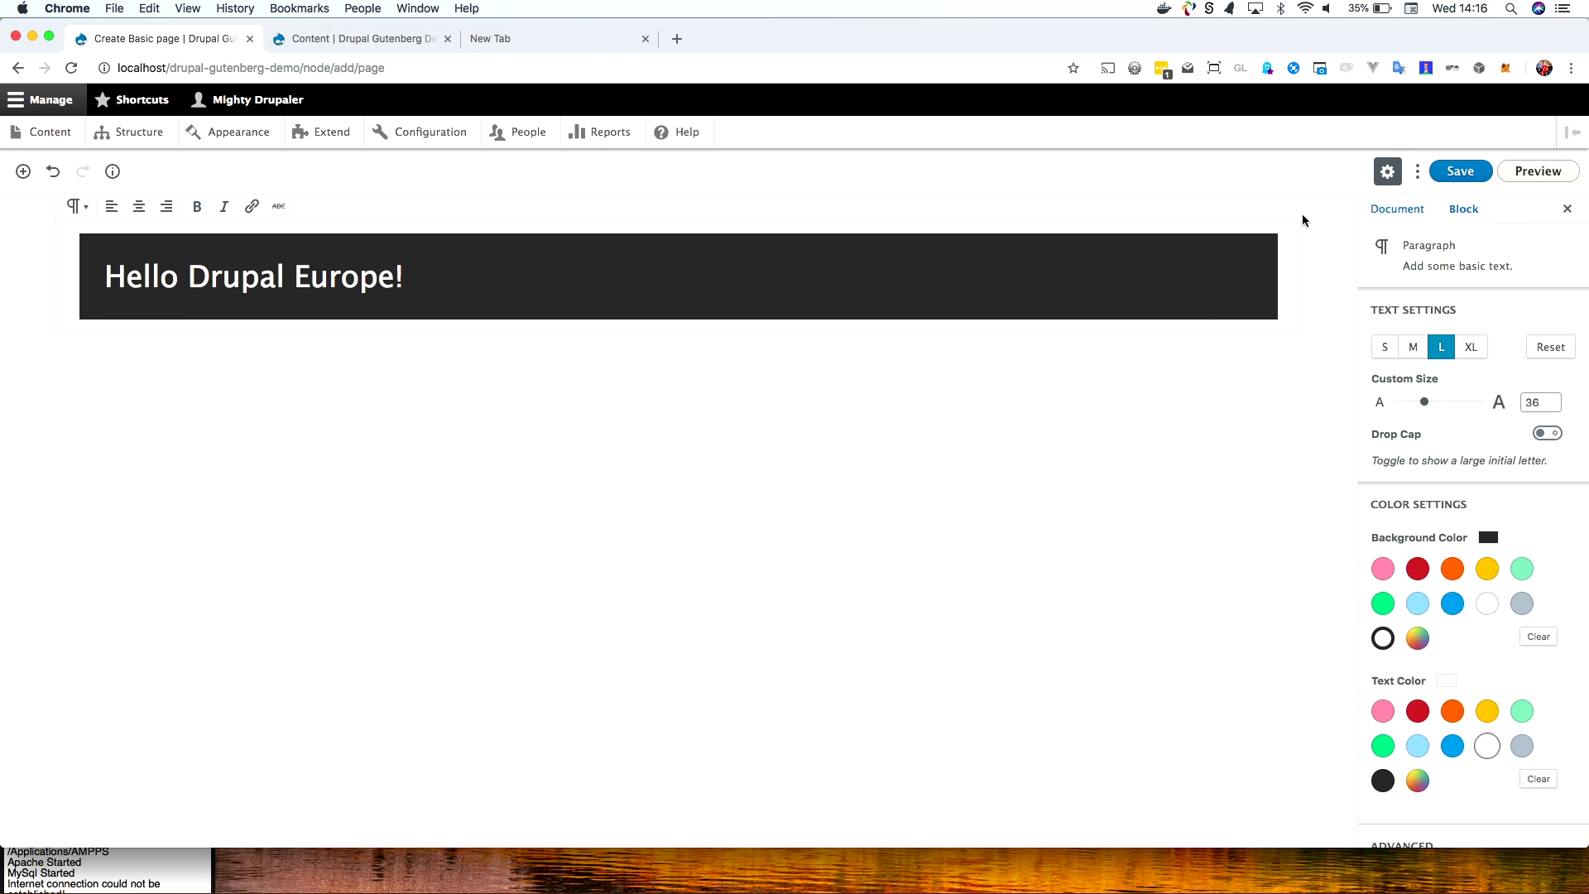
# - Convert the styled paragraph into a reusable block and save it under the name "Drupal Europe"
pyautogui.click(1316, 235)
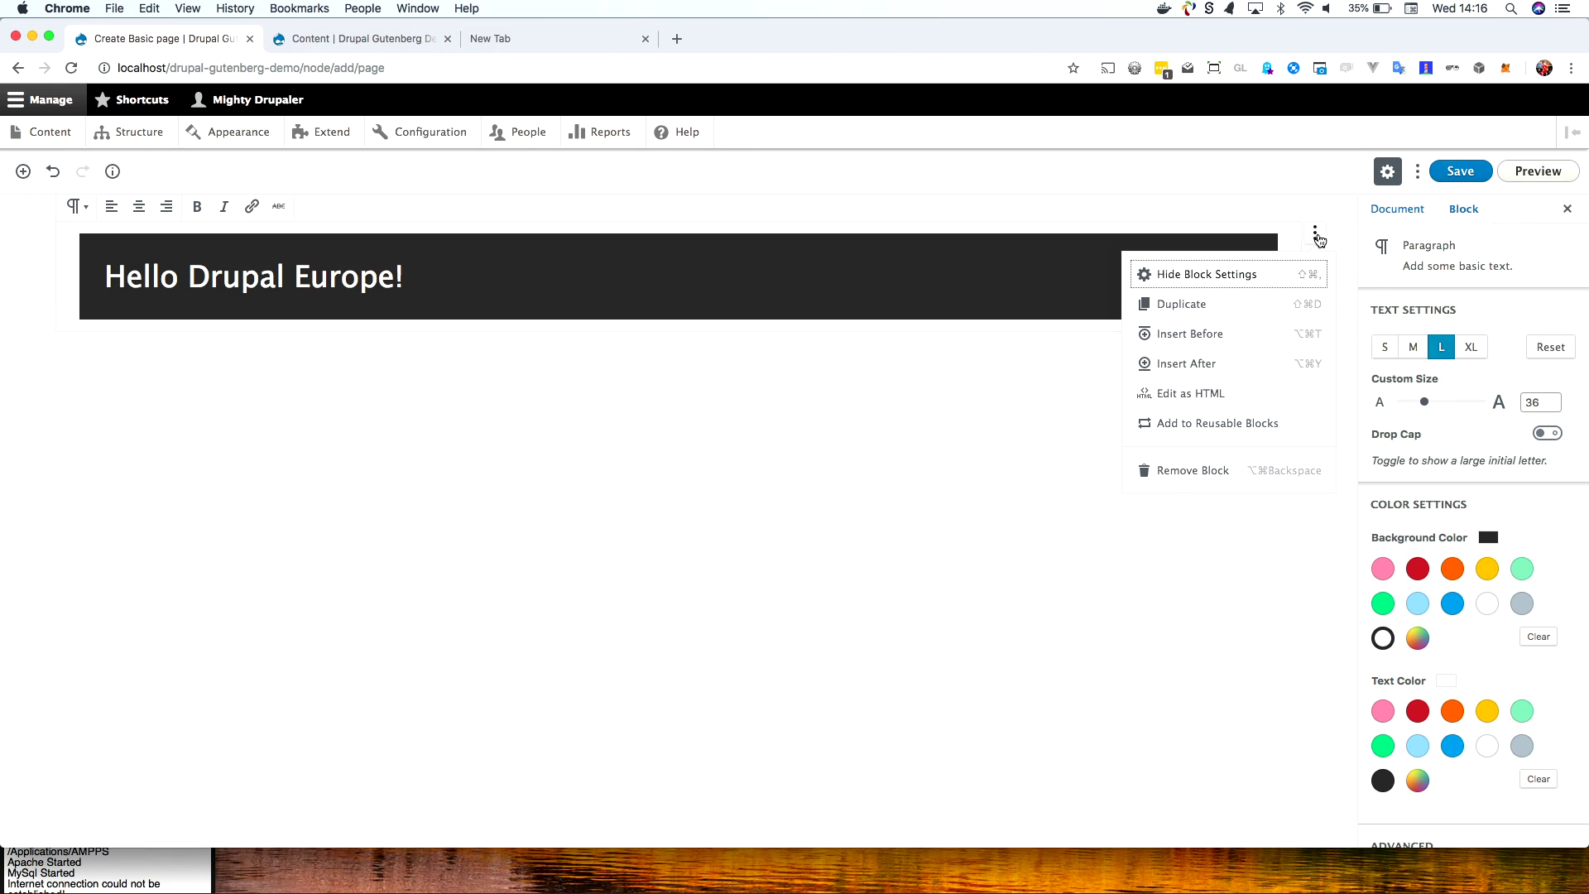
pyautogui.click(1229, 427)
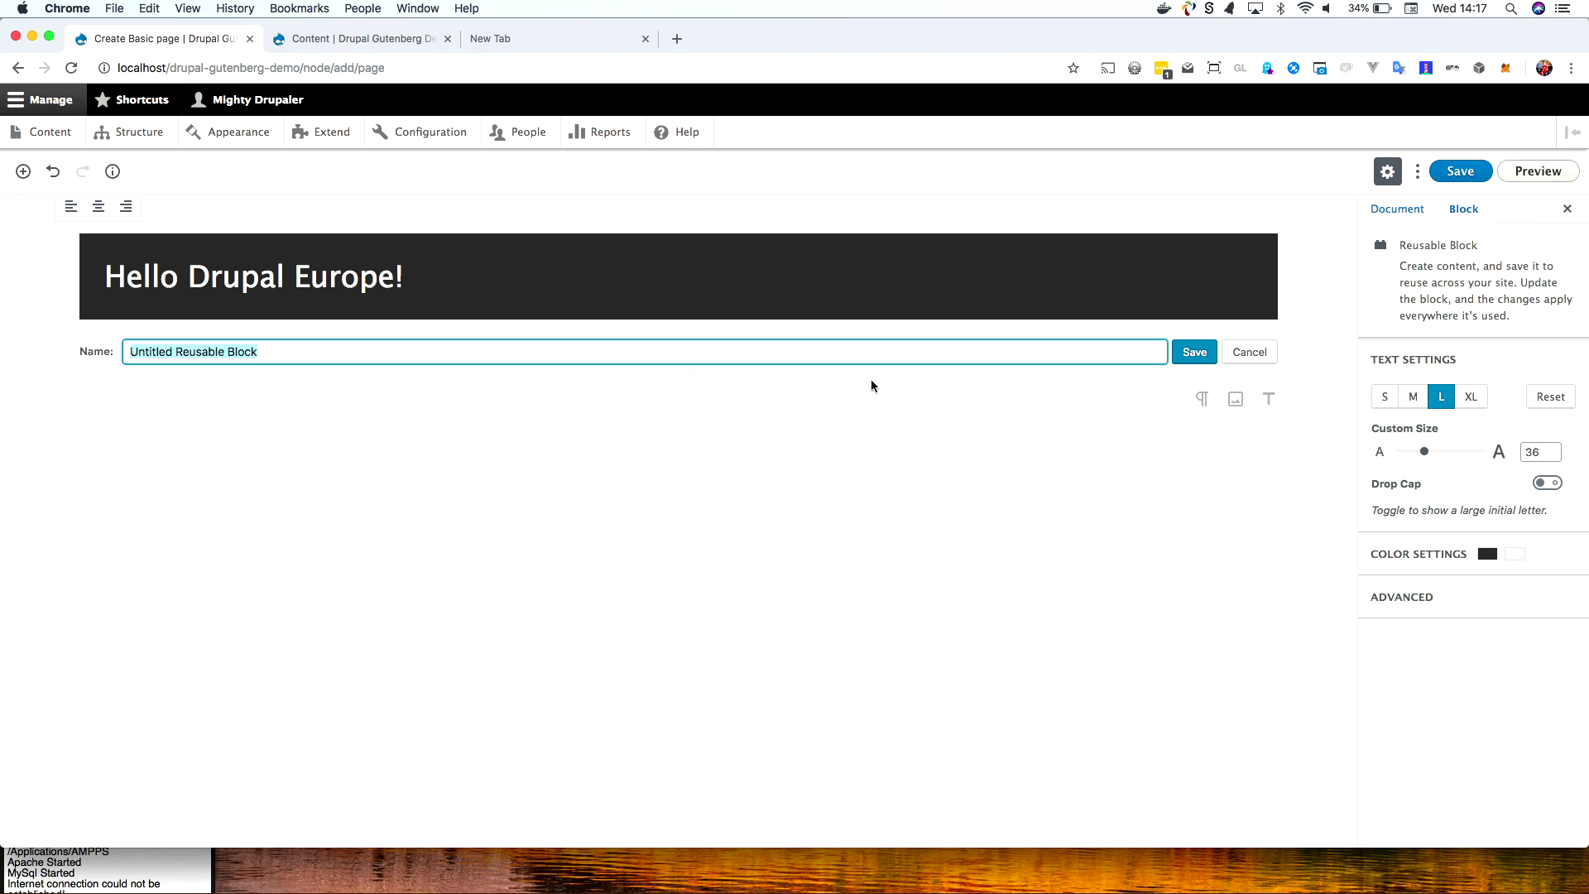
pyautogui.write('Druapl')
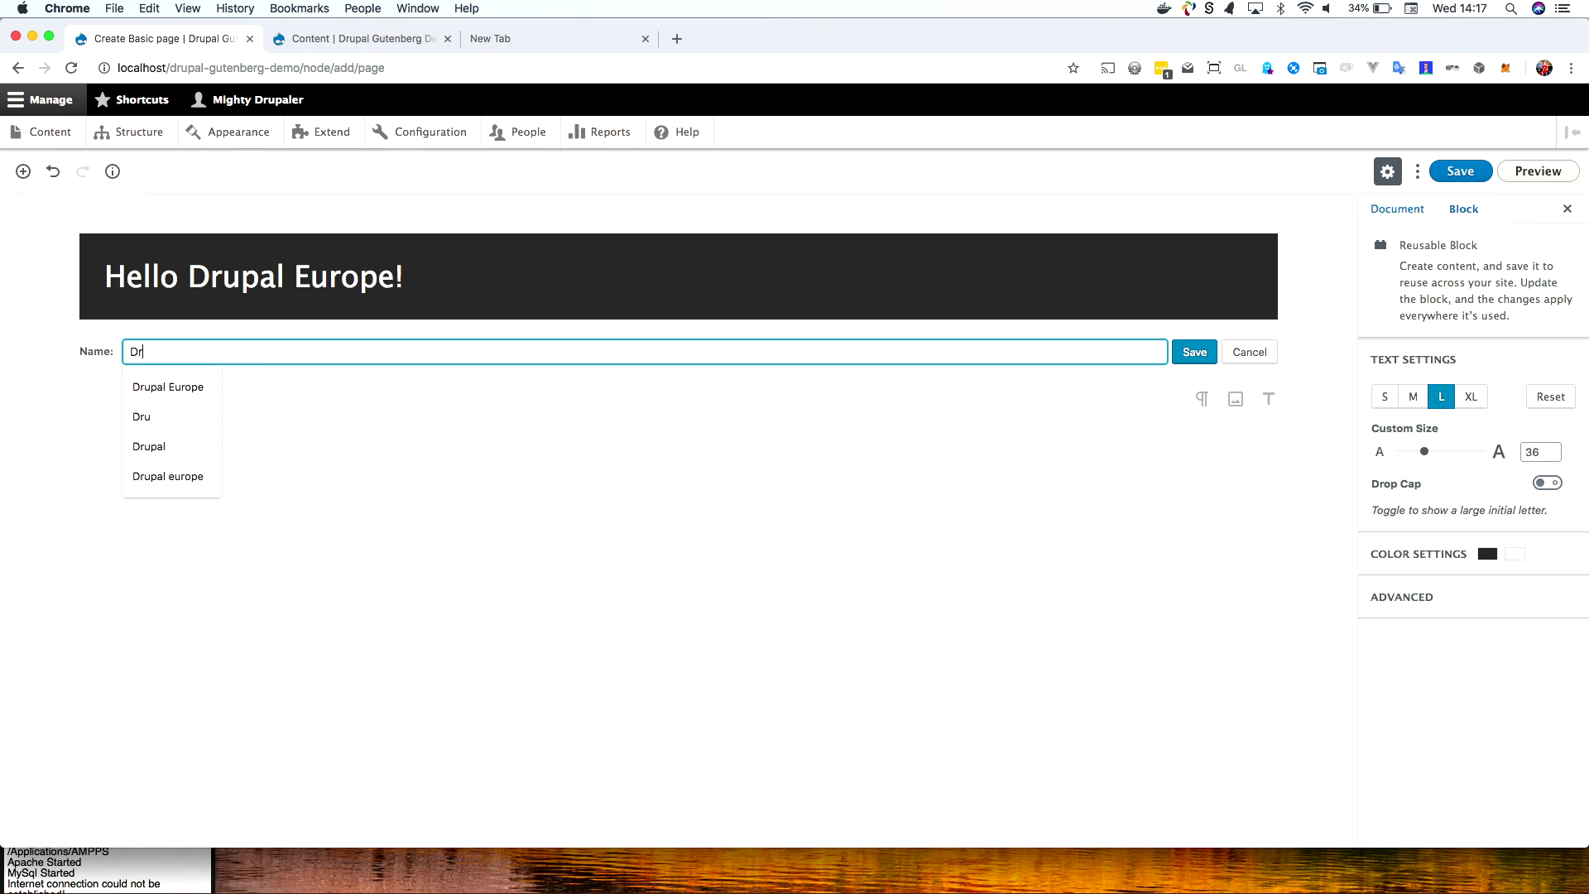
pyautogui.press('BackSpace')
pyautogui.write('pal ')
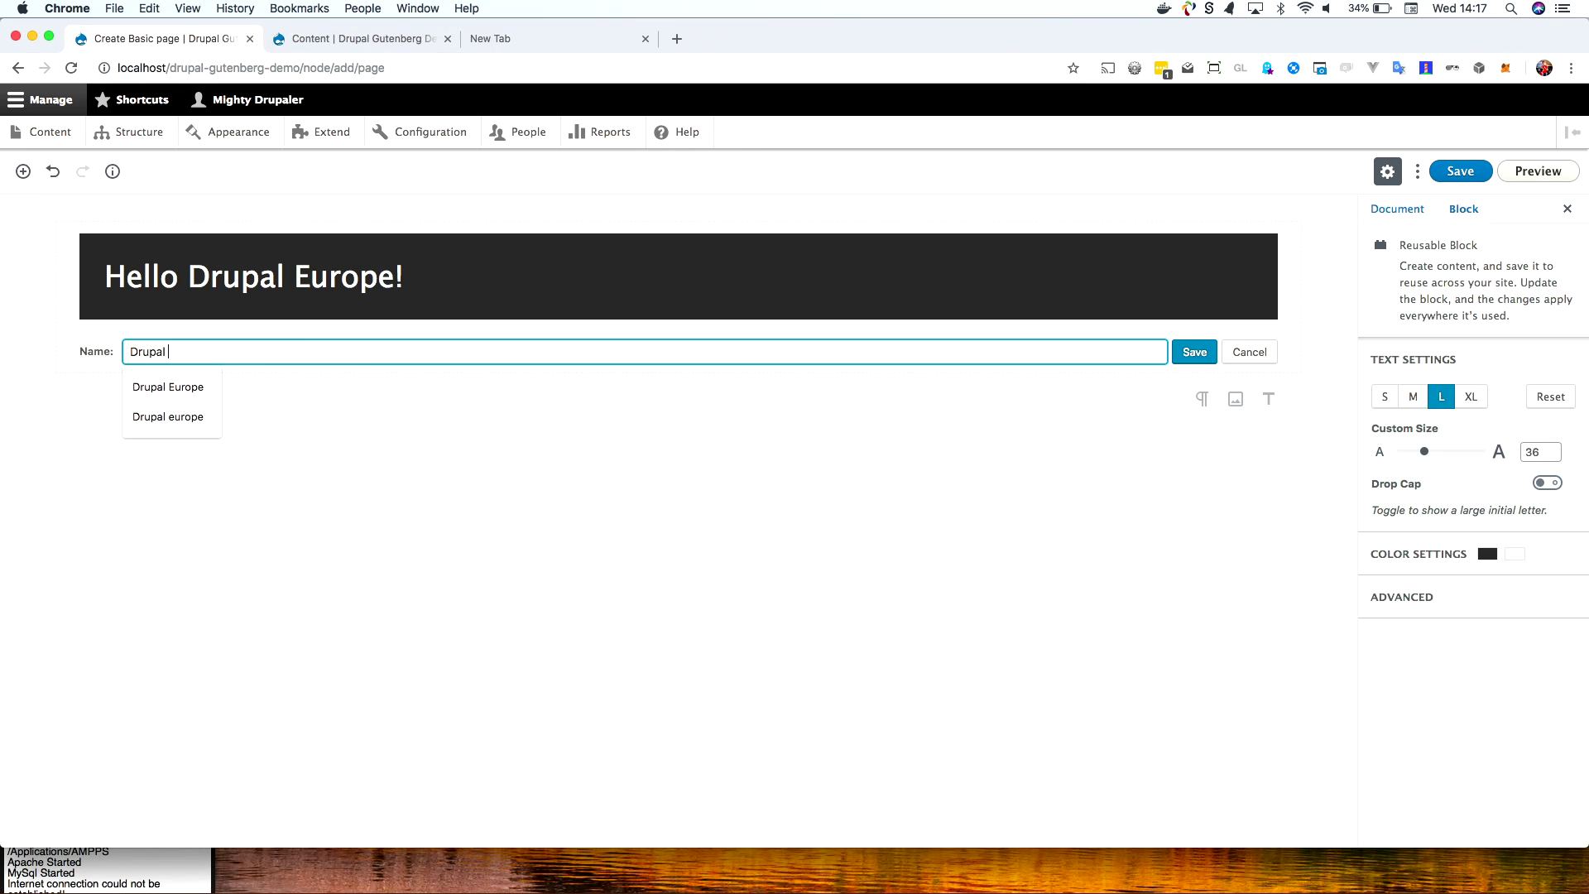
pyautogui.write('Europe')
pyautogui.press('Return')
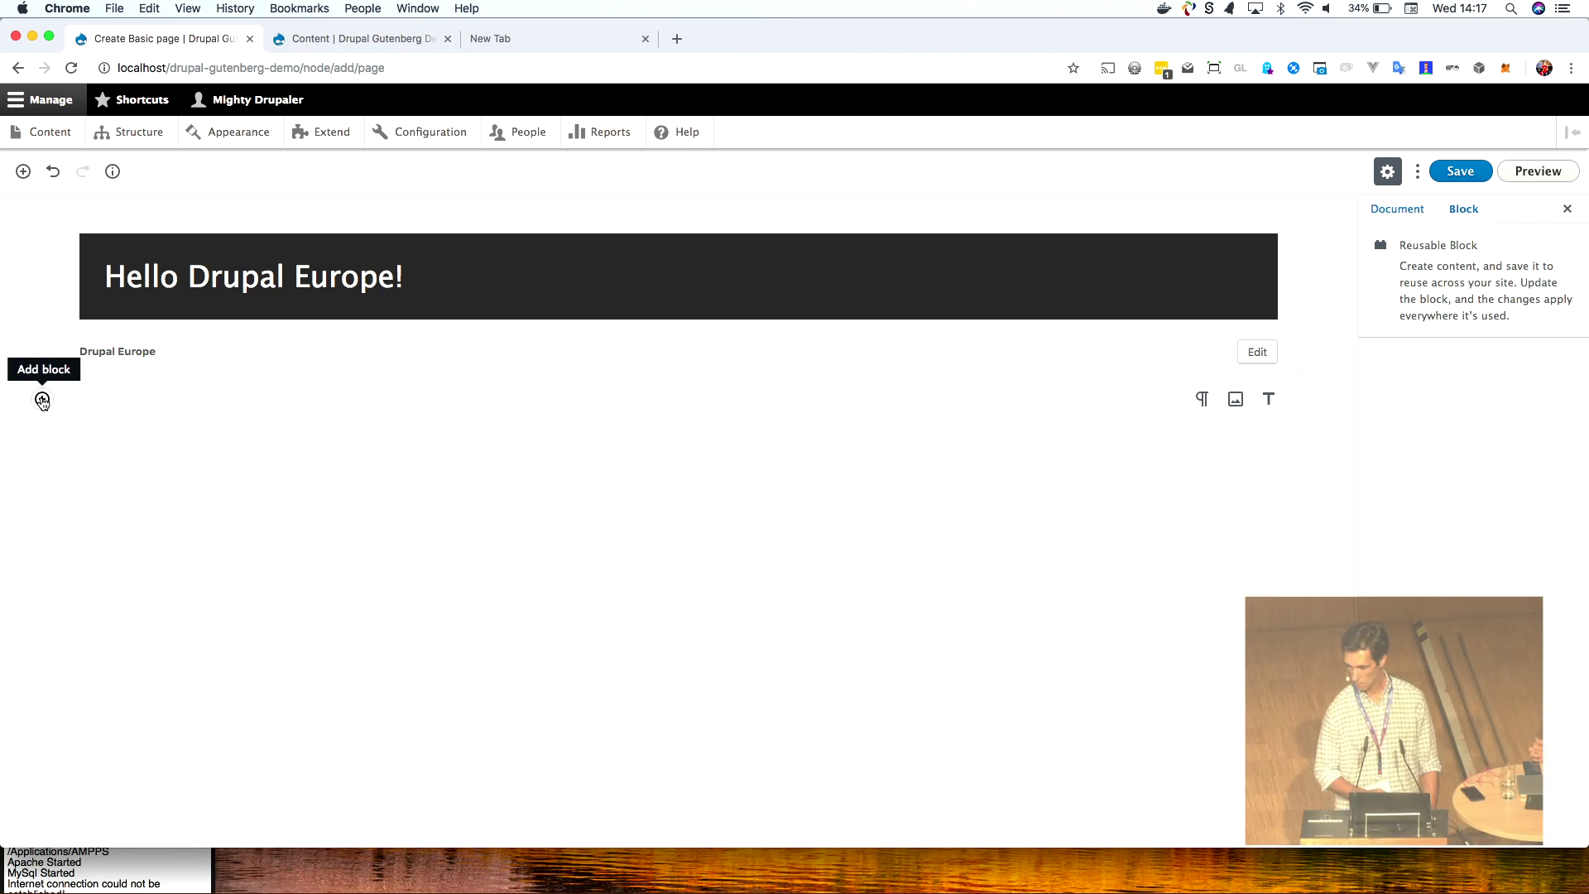
# - Insert the reusable "Drupal Europe" block below the existing one
pyautogui.click(43, 402)
pyautogui.scroll(-1, 147, 568)
pyautogui.scroll(-1, 146, 568)
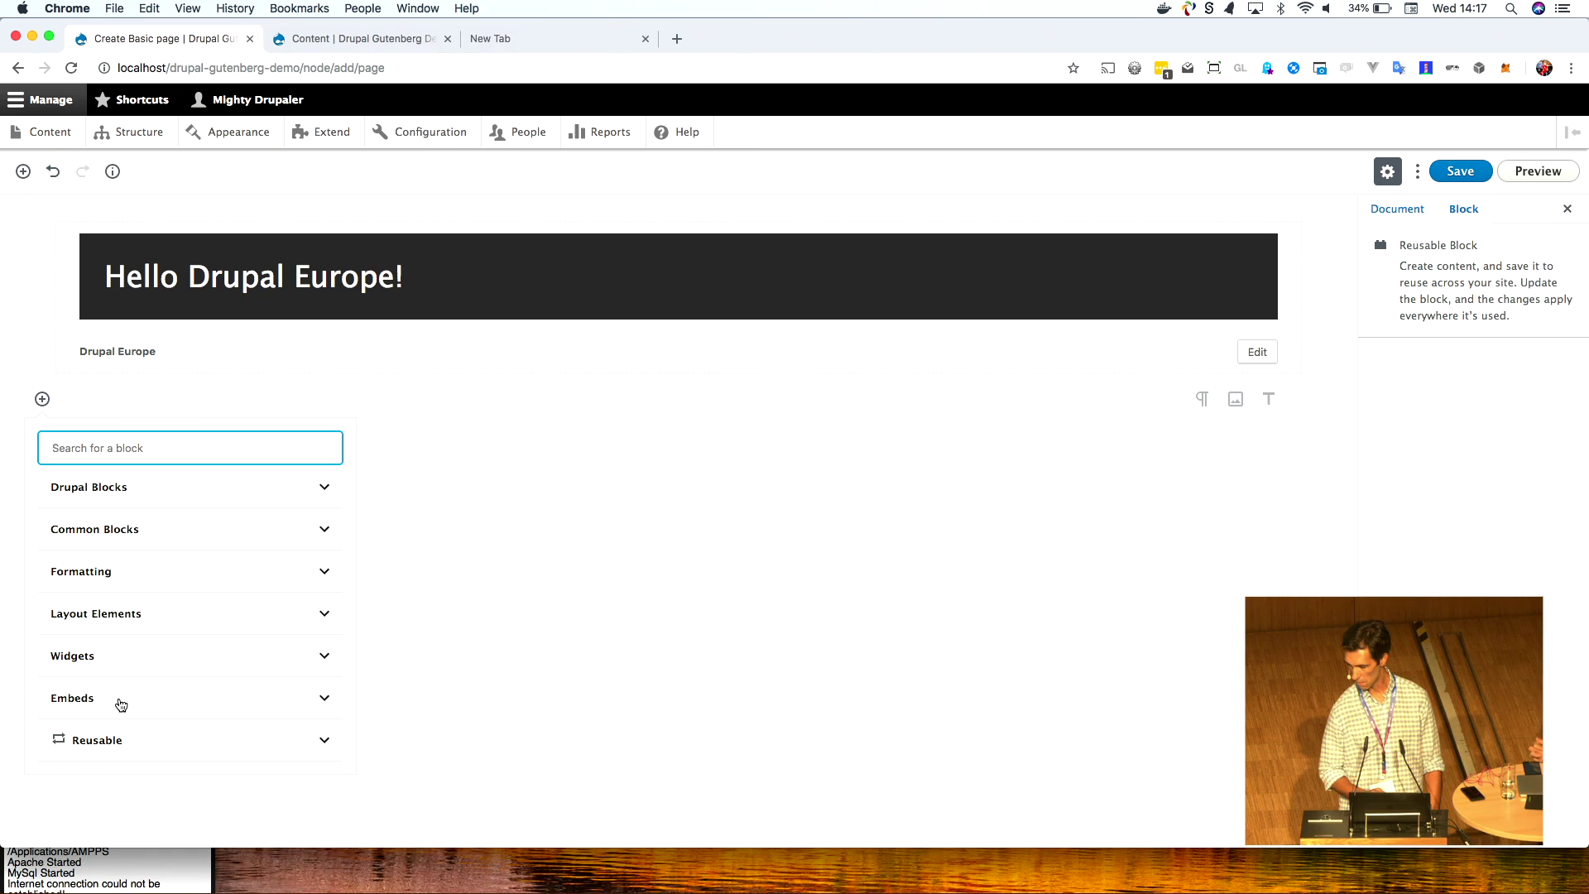
pyautogui.click(110, 740)
pyautogui.moveTo(109, 717)
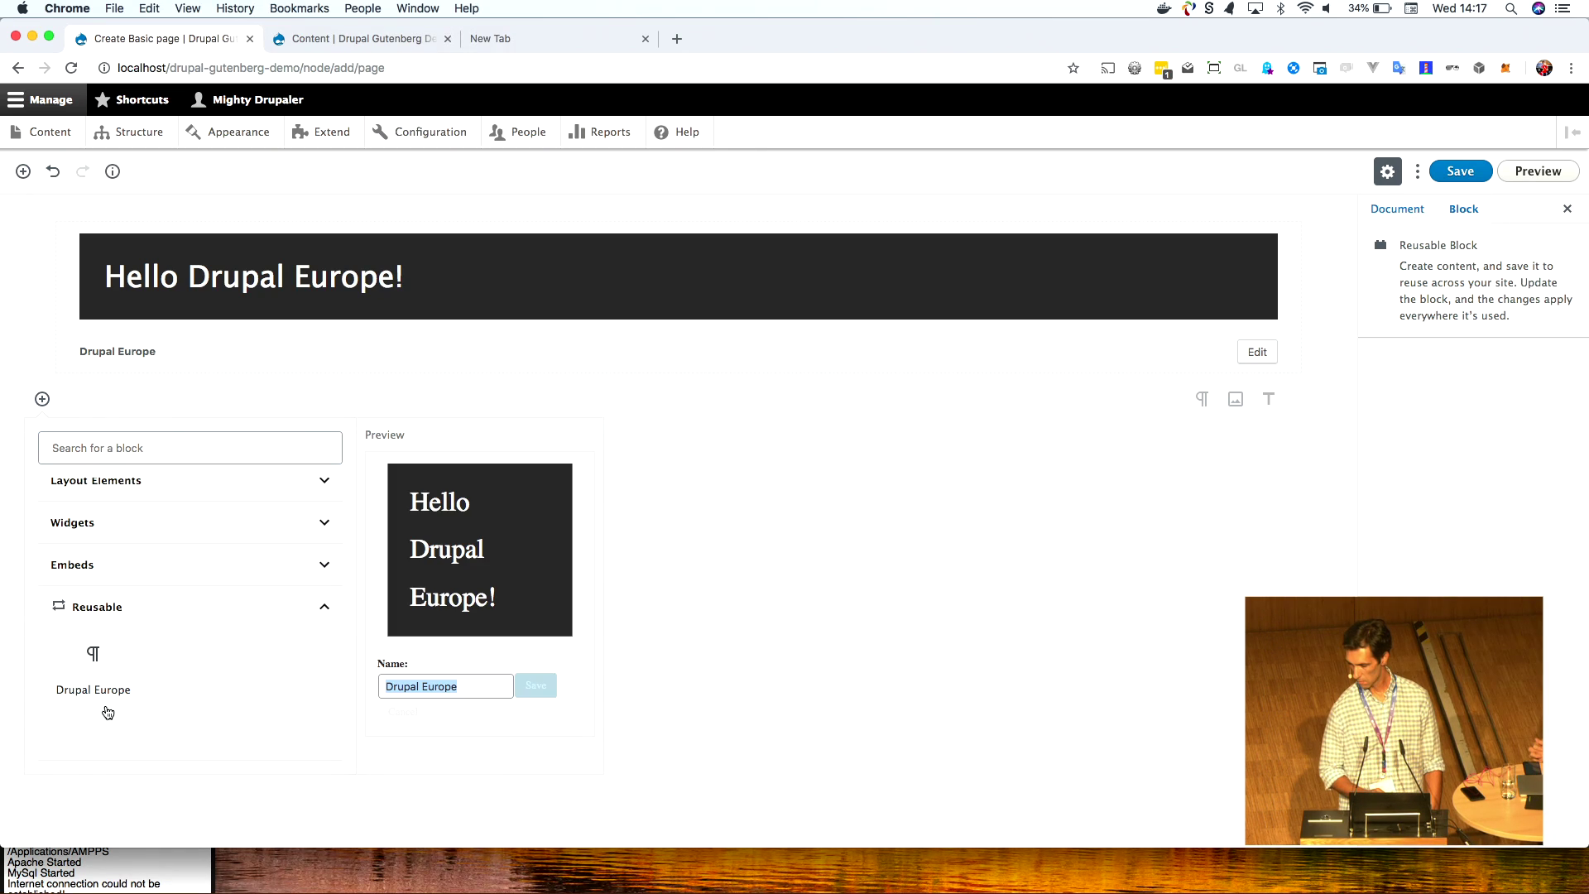
pyautogui.click(96, 679)
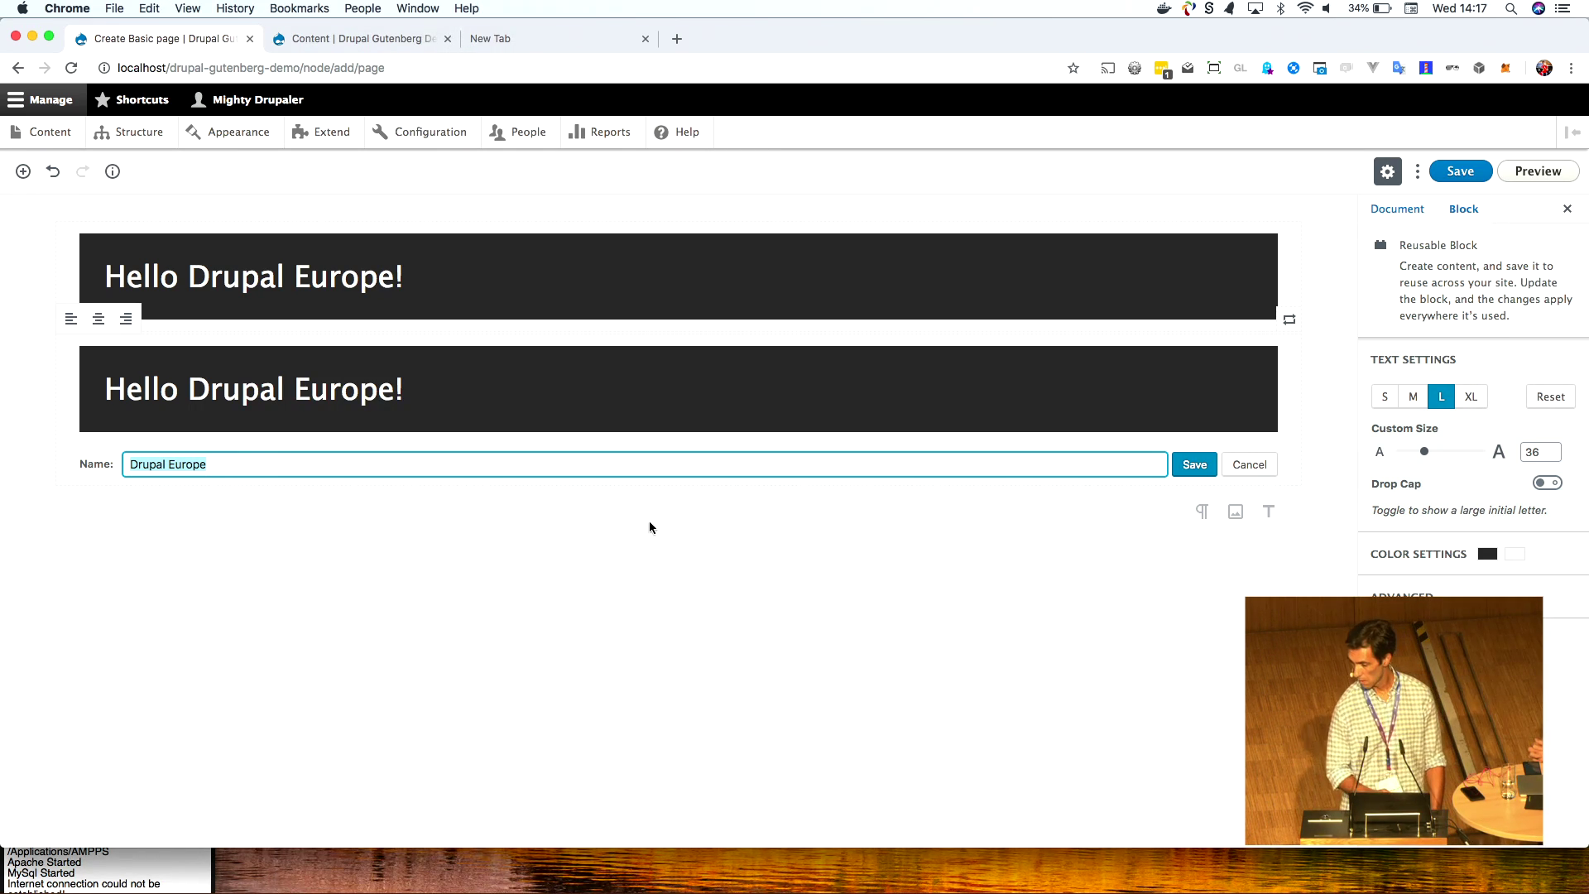
# - Change the background color of the second "Drupal Europe" block to red and save the reusable block
pyautogui.click(1390, 555)
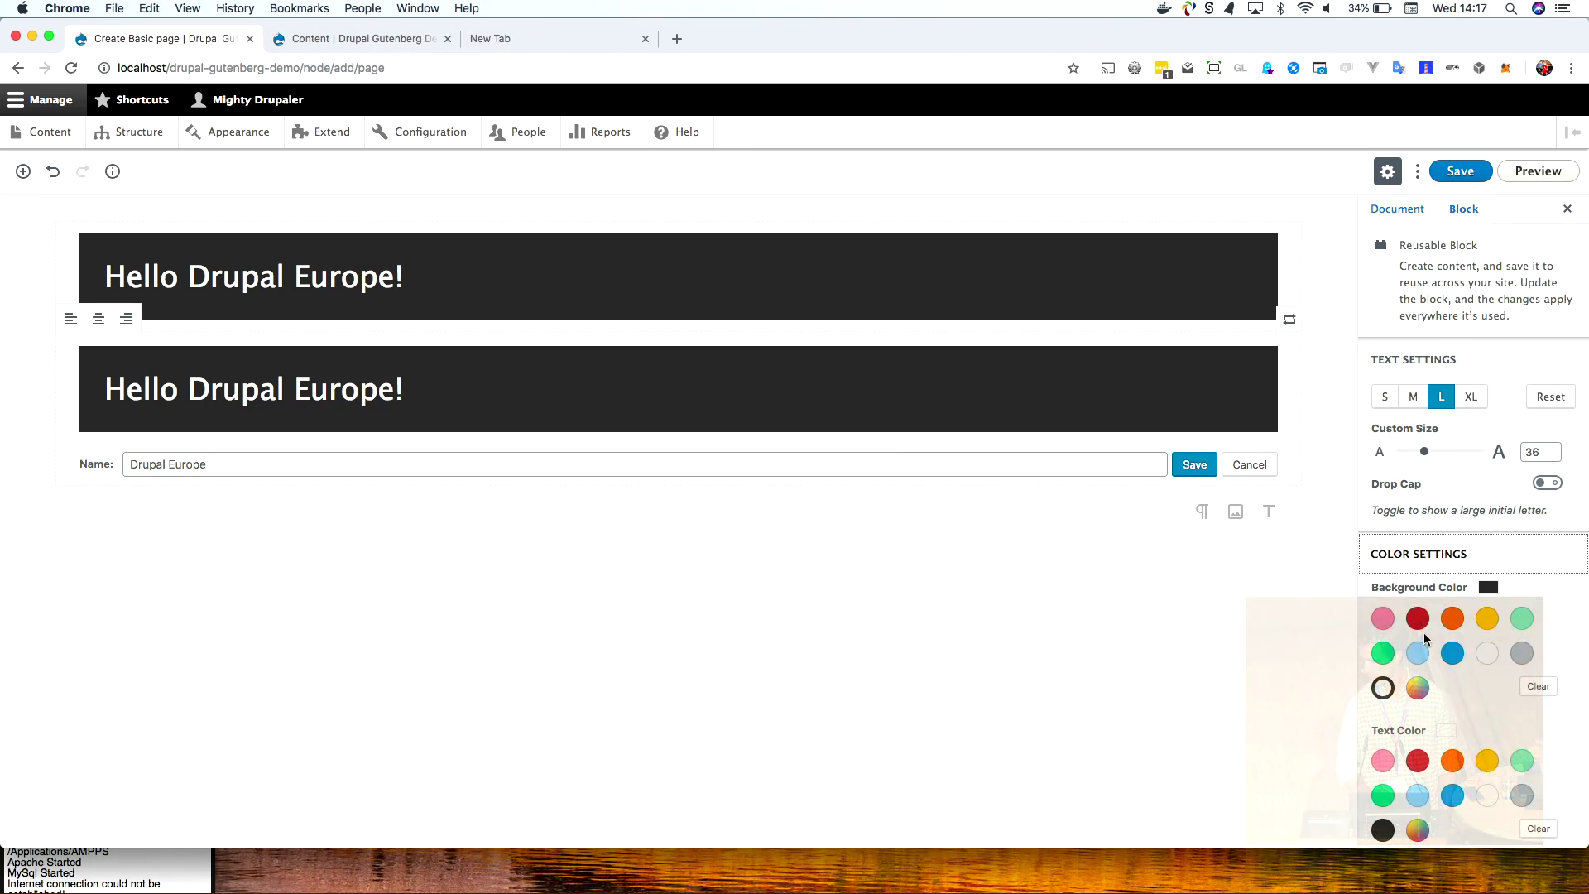
pyautogui.click(1417, 629)
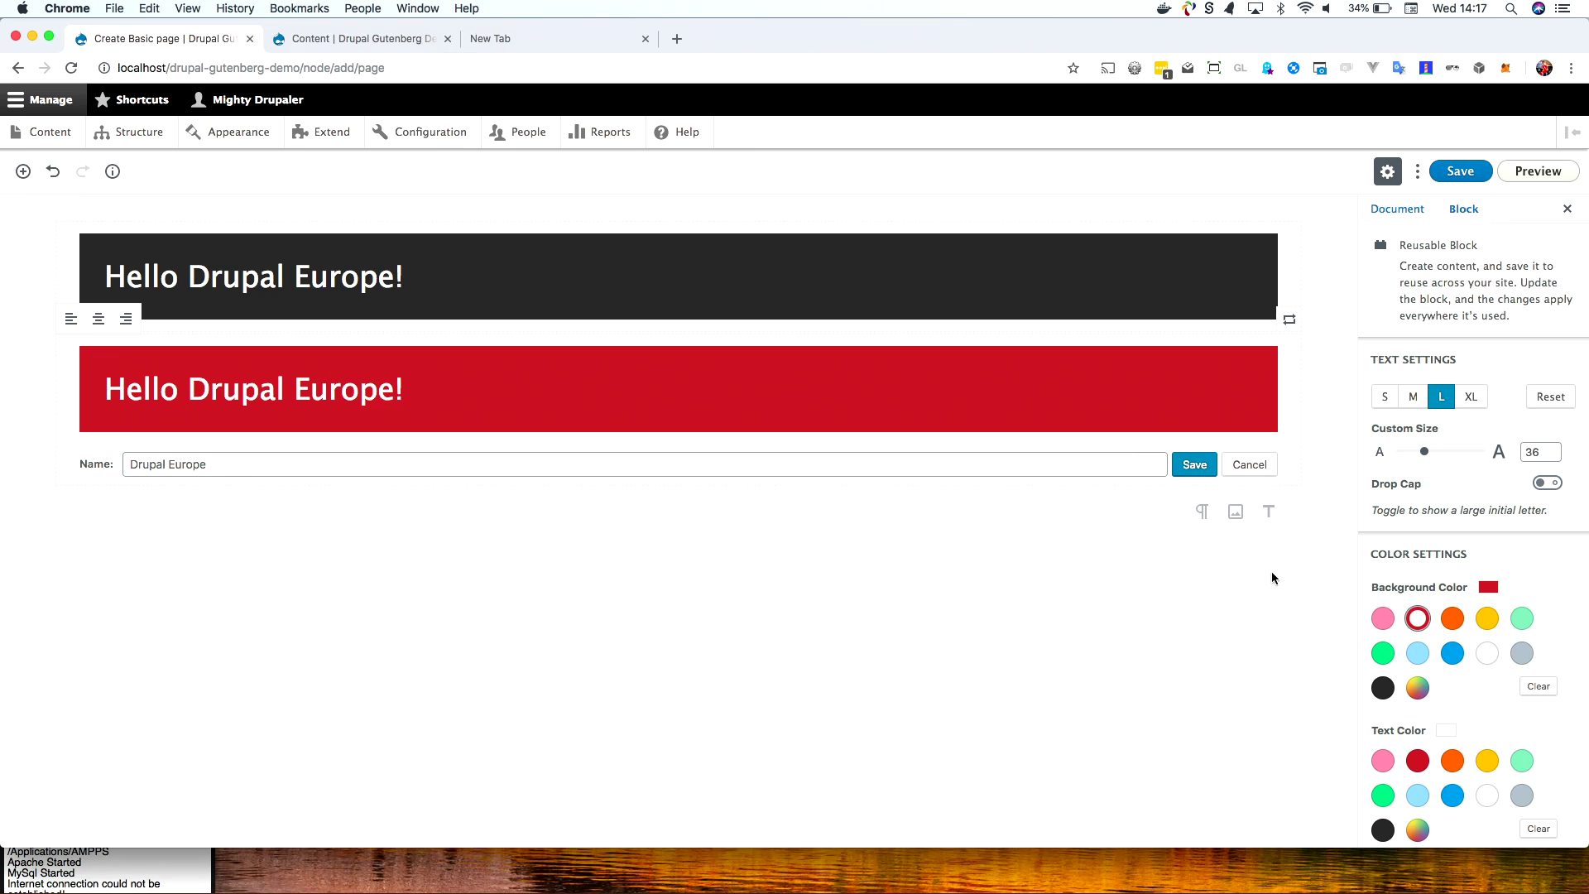
pyautogui.click(1193, 465)
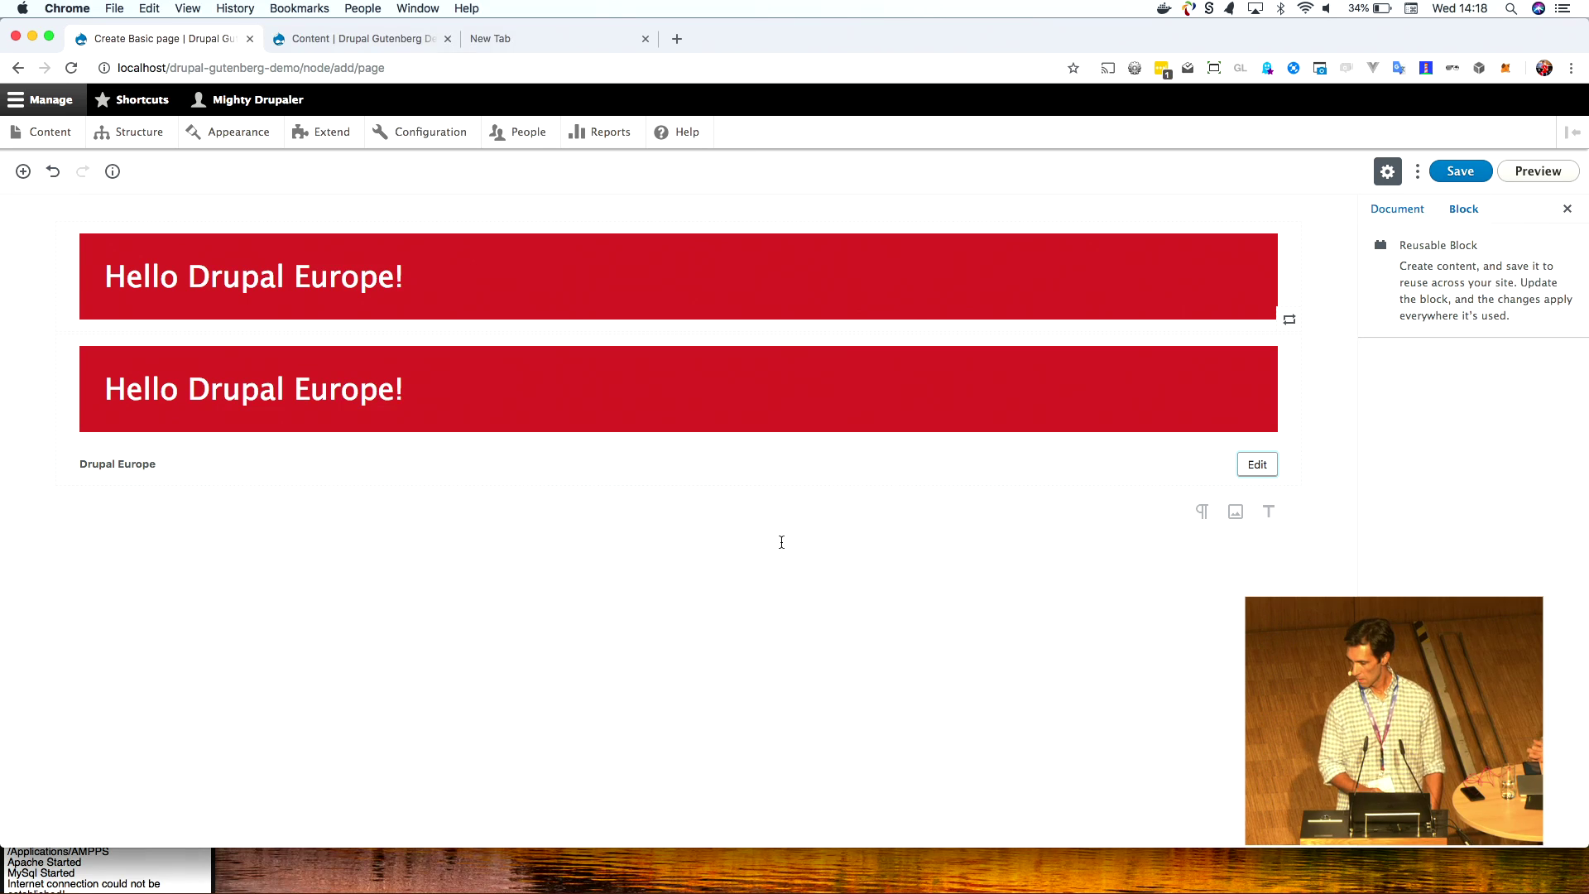
# - Add a third "Drupal Europe" reusable block below the second with the slash command "/drup" and save it
pyautogui.click(697, 512)
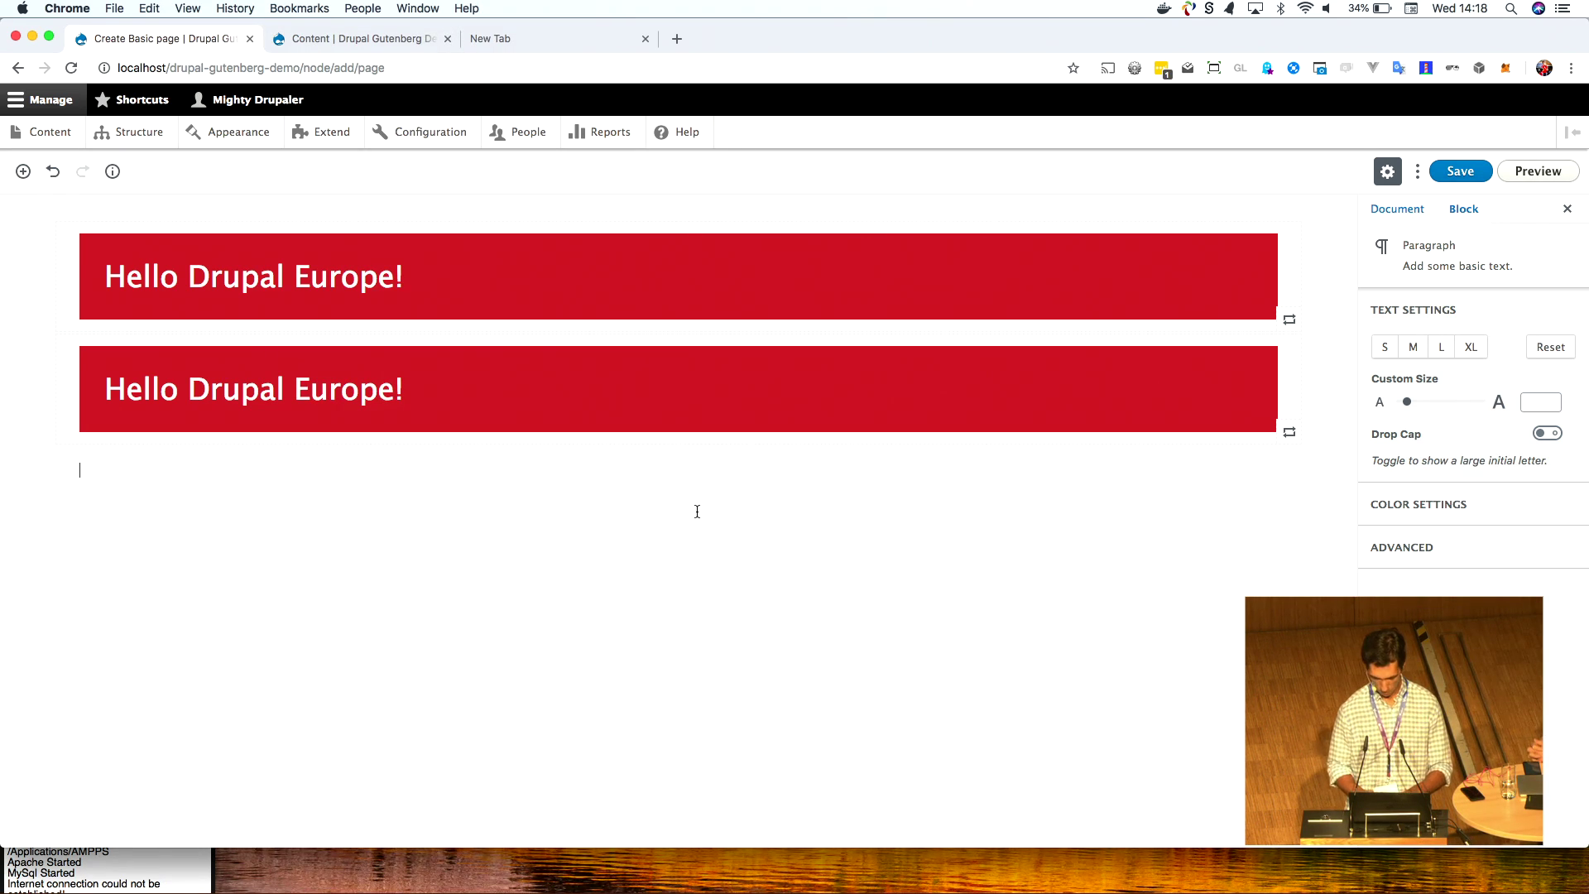
pyautogui.write('/')
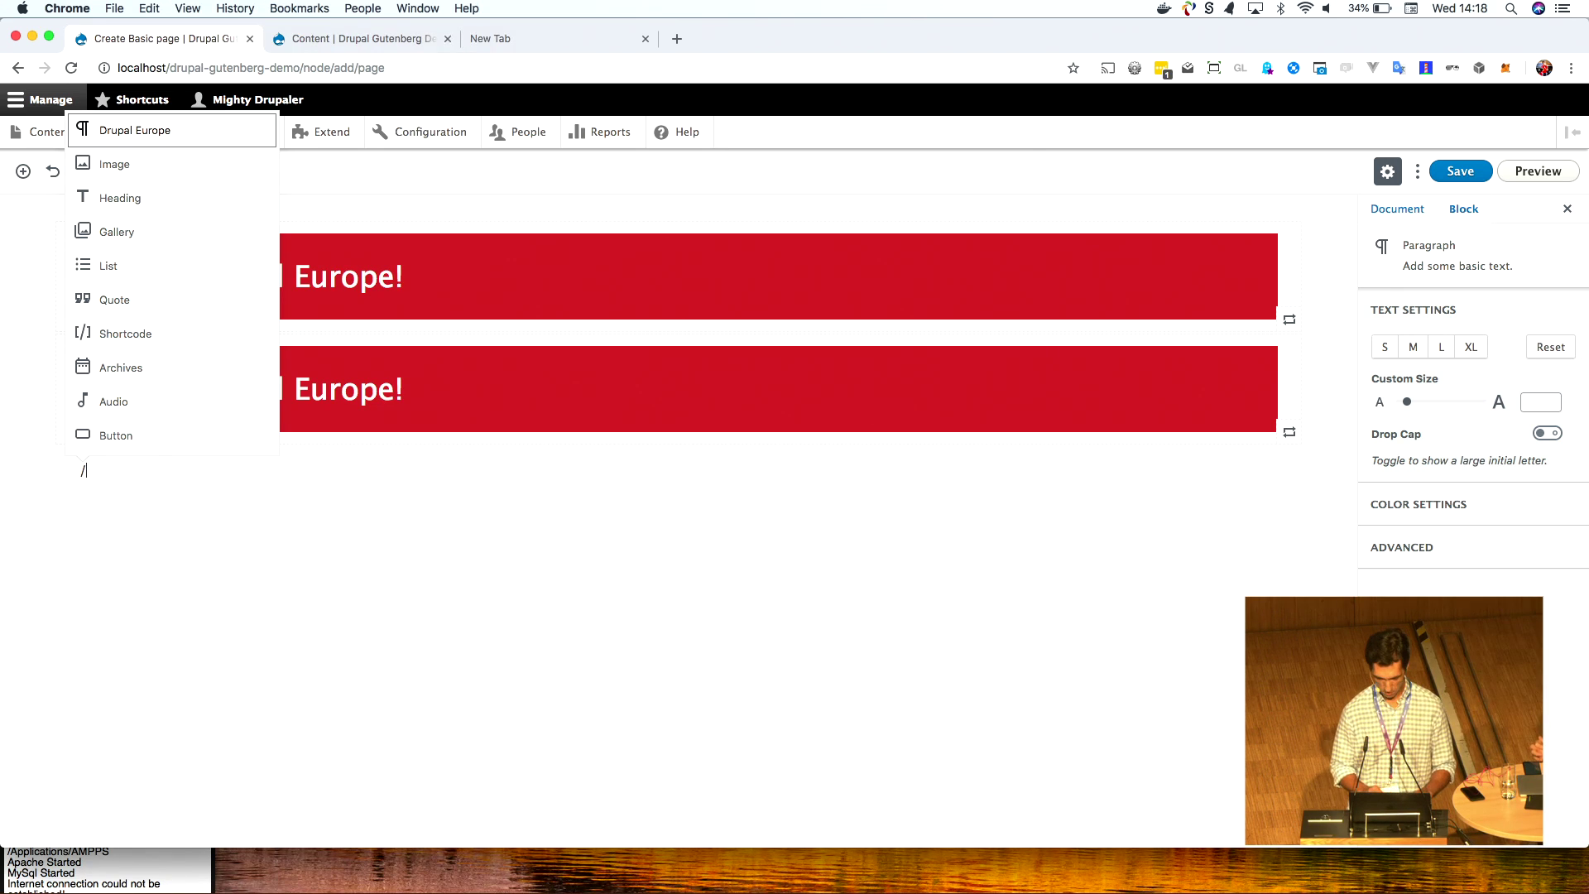
pyautogui.write('drup')
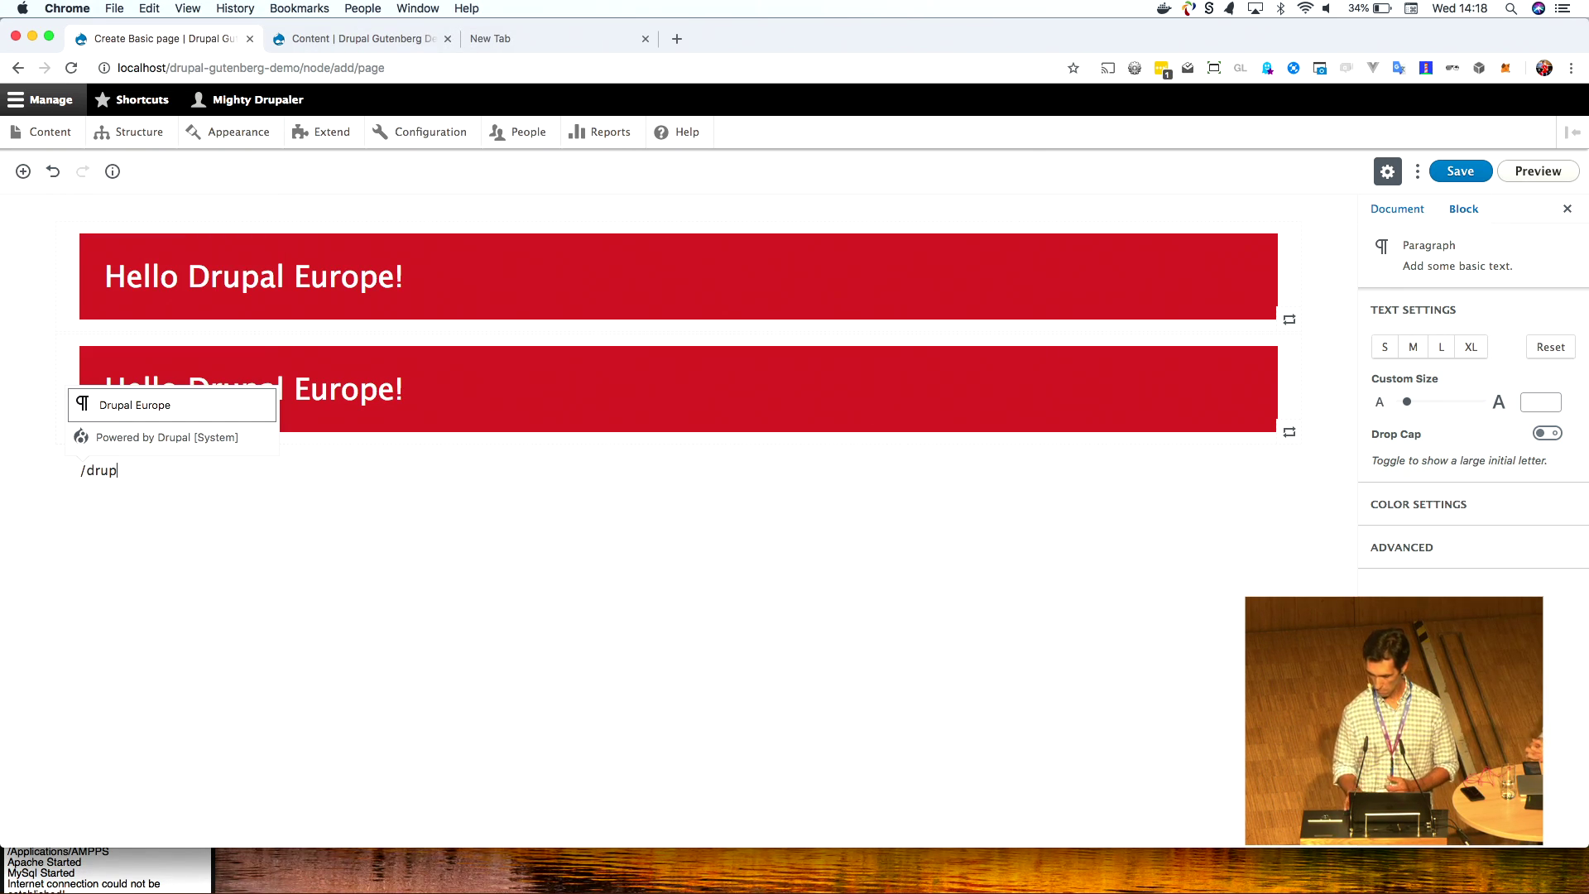
pyautogui.press('Return')
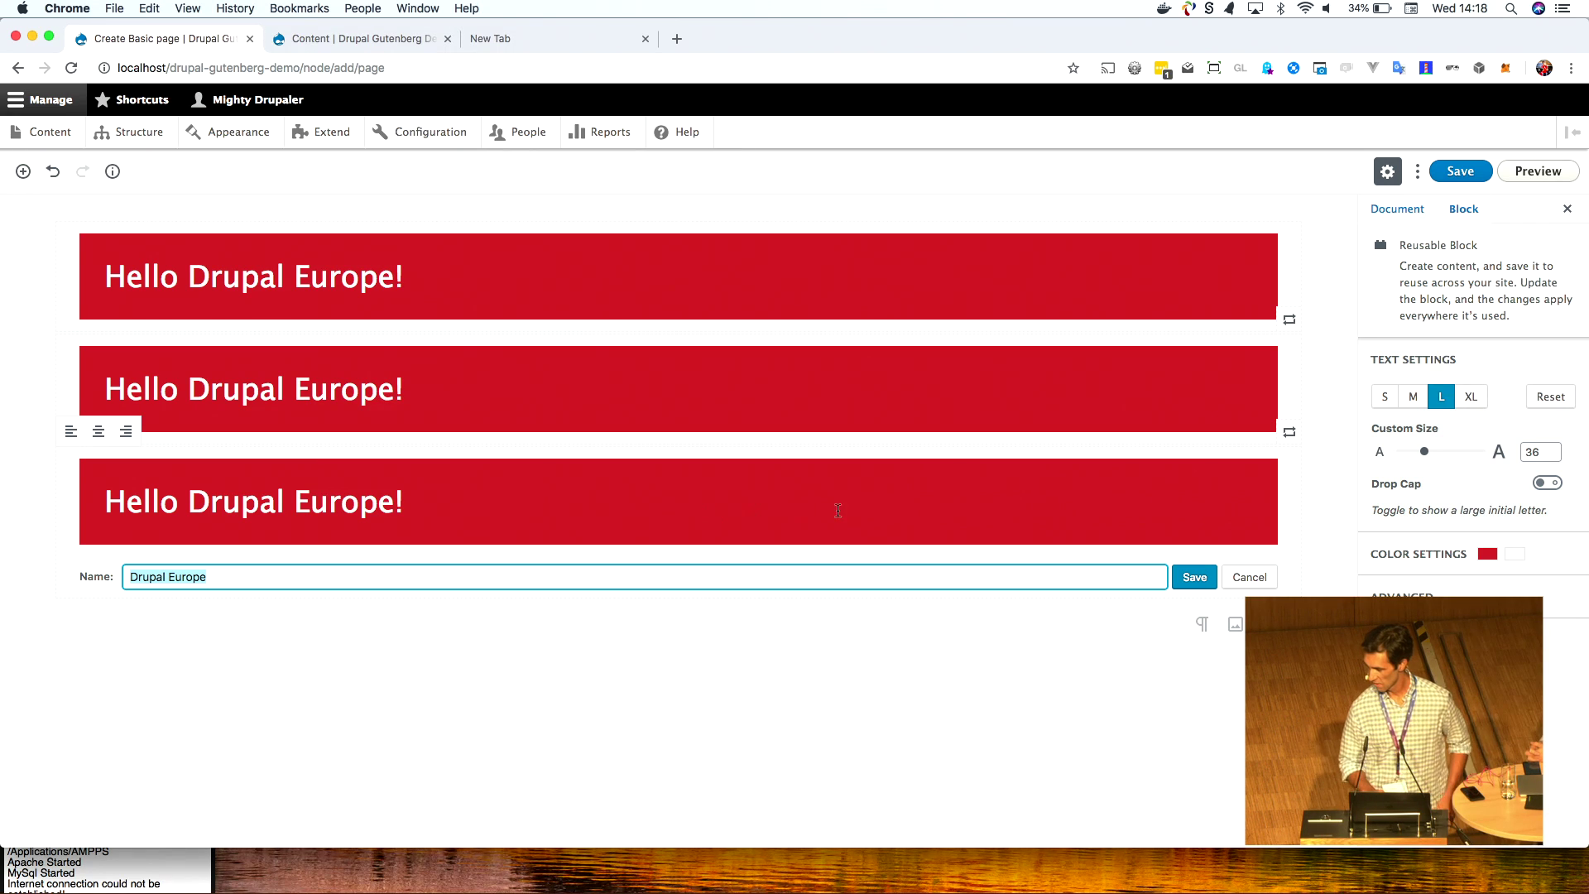
pyautogui.press('Return')
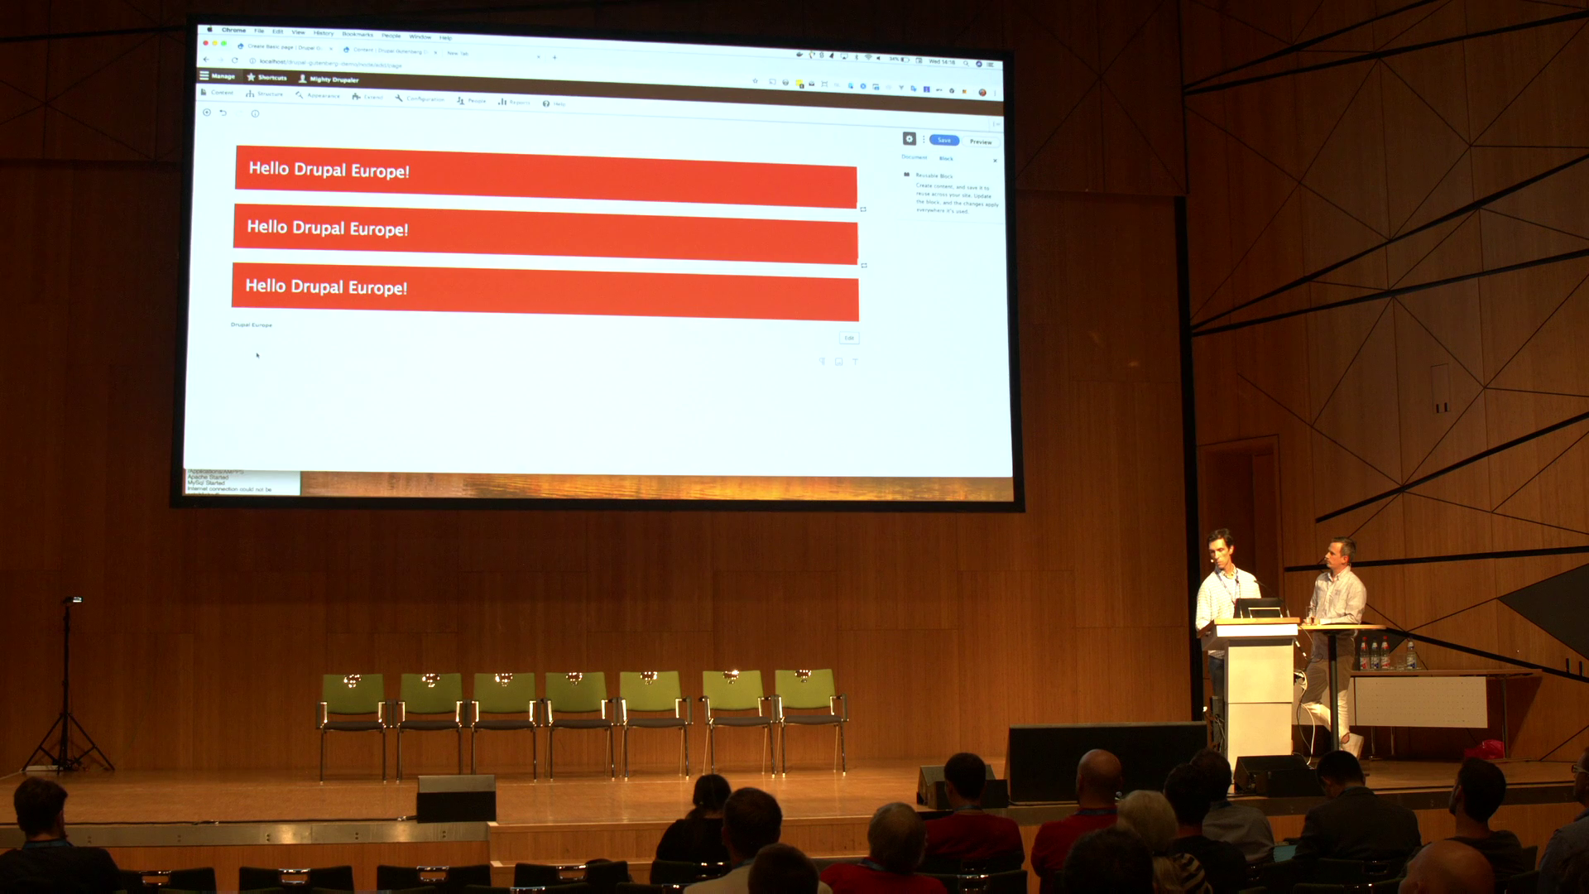
# - Insert a Cover Image block below the third banner using "/cover" and upload the 480px Drupal Europe PNG into it
pyautogui.click(209, 350)
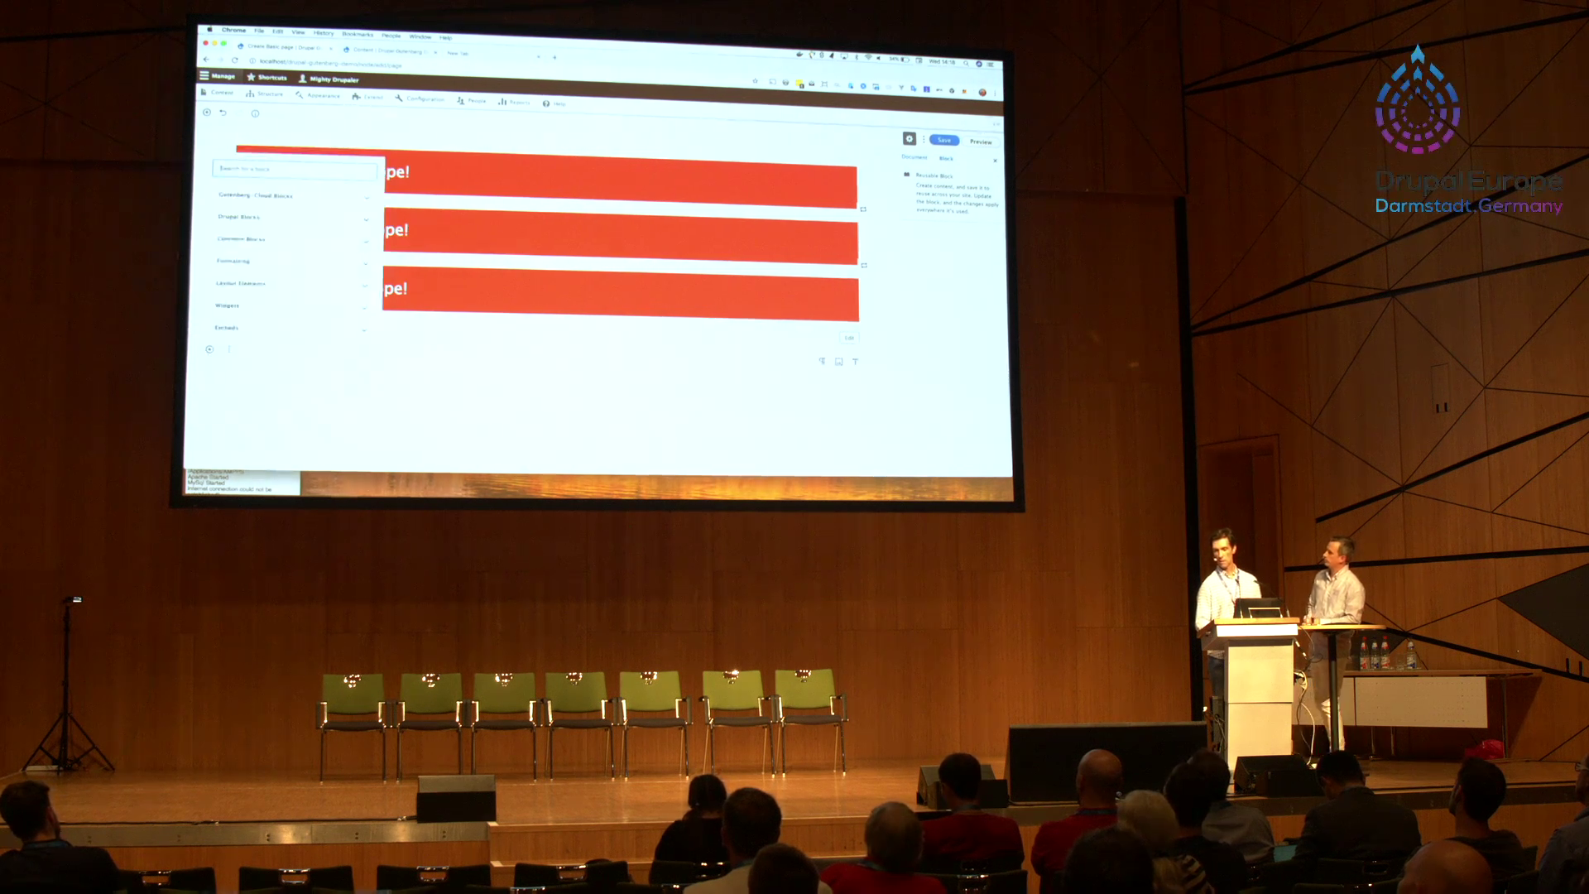
pyautogui.click(235, 352)
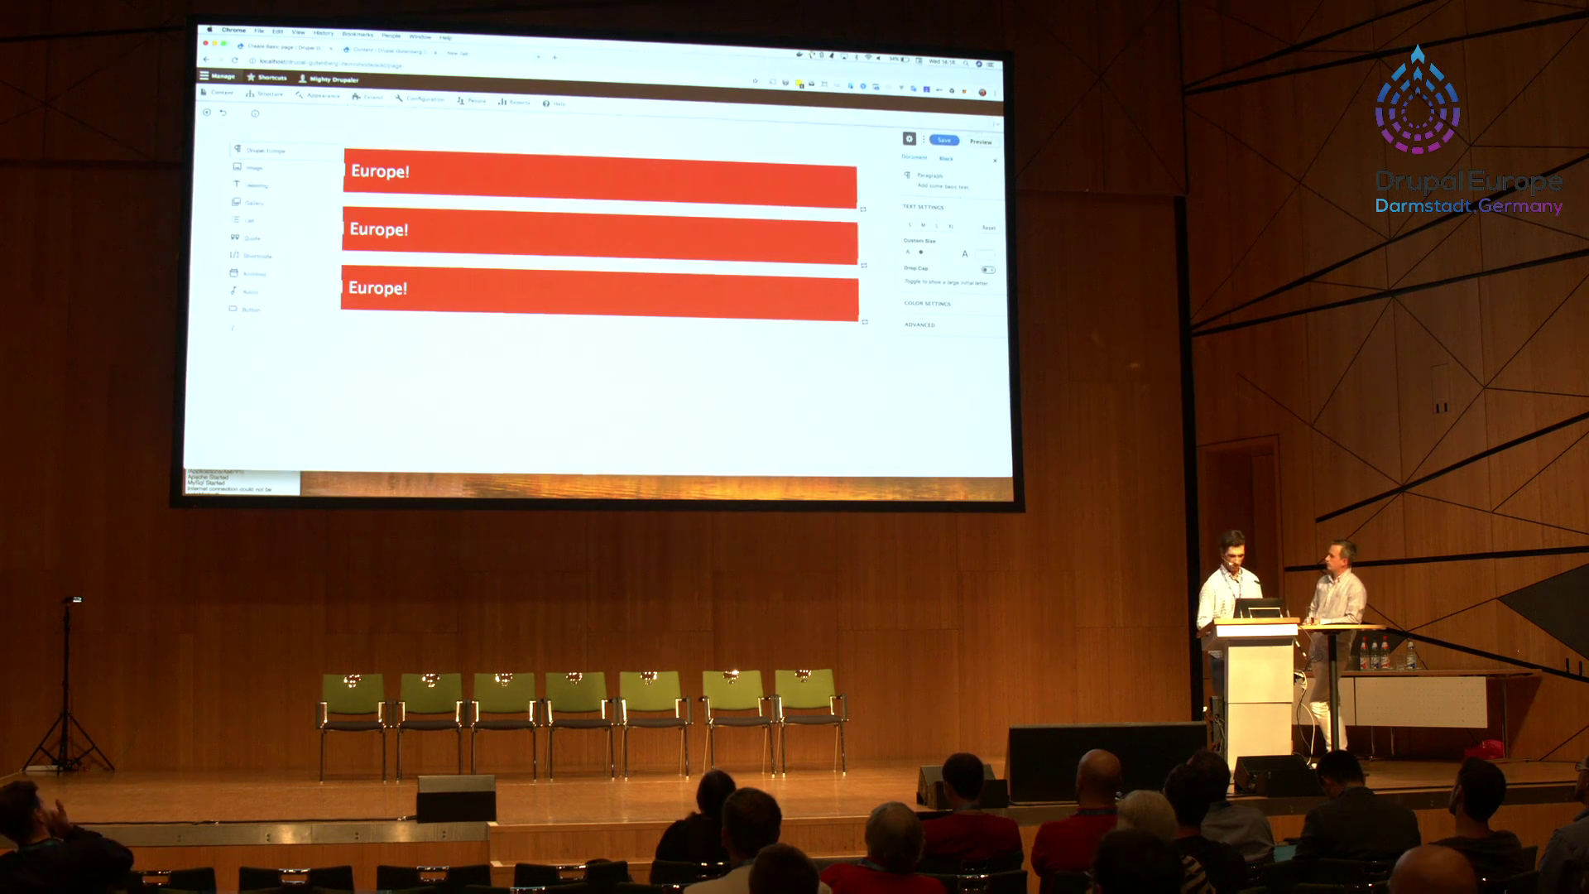
pyautogui.write('/co')
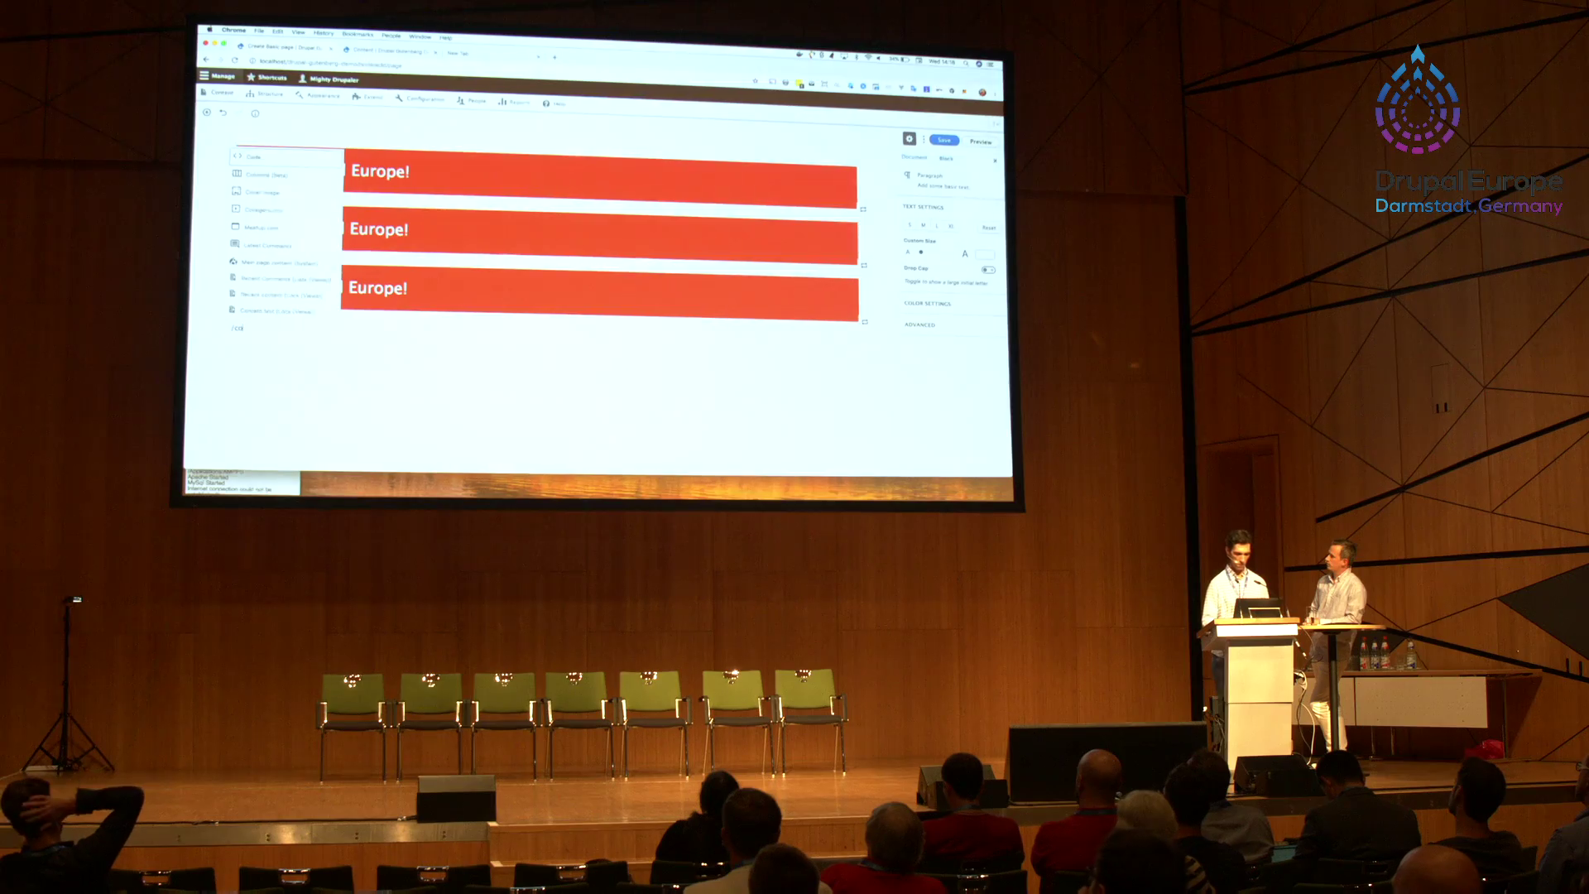
pyautogui.write('ver')
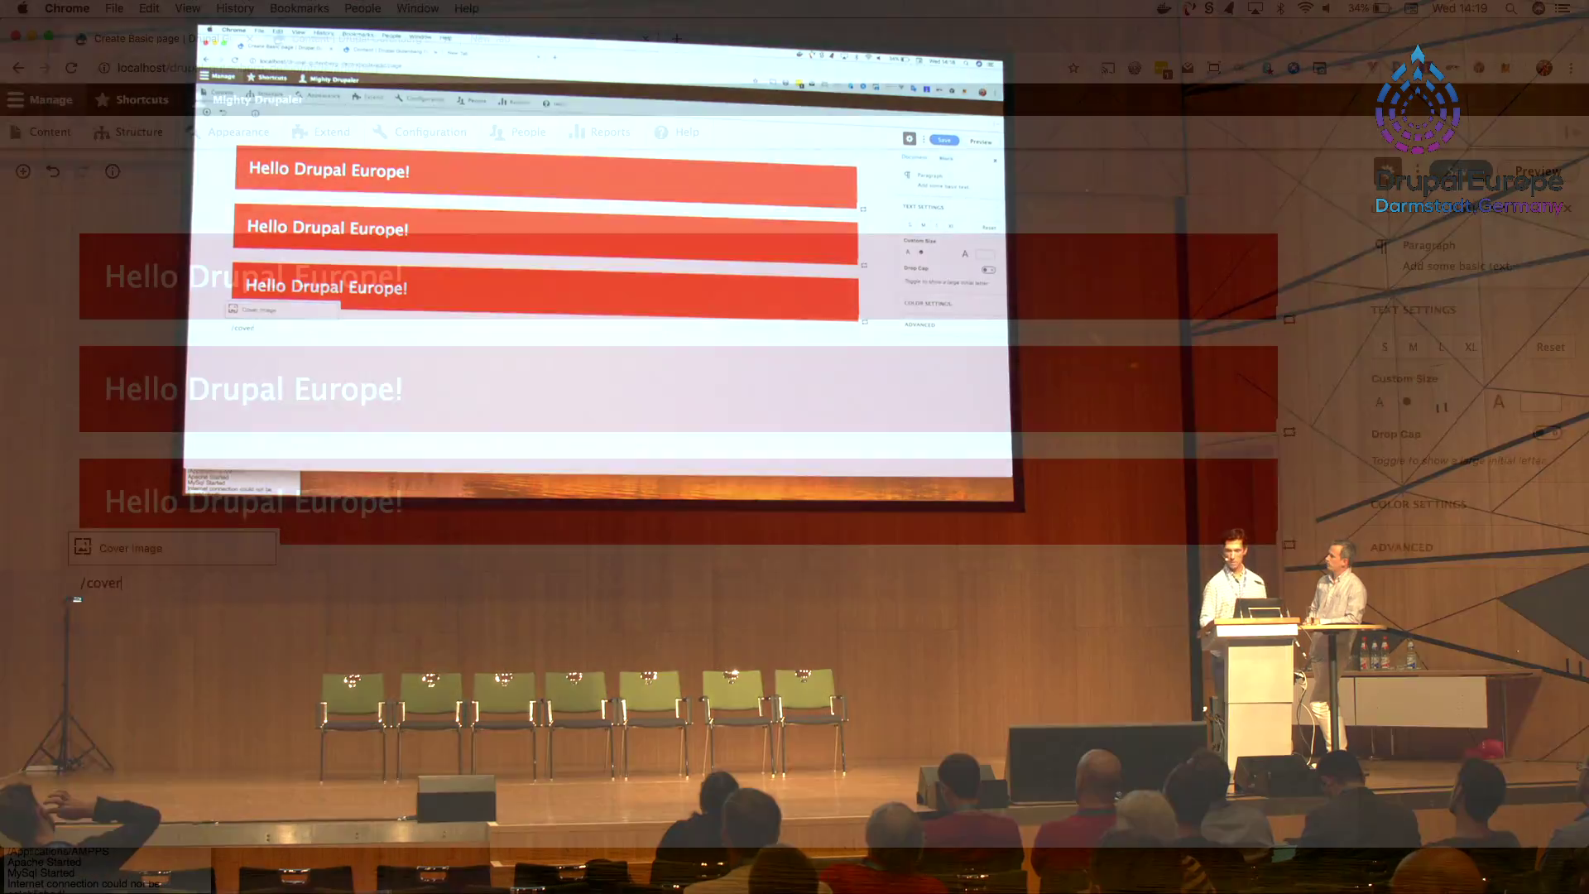
pyautogui.press('Return')
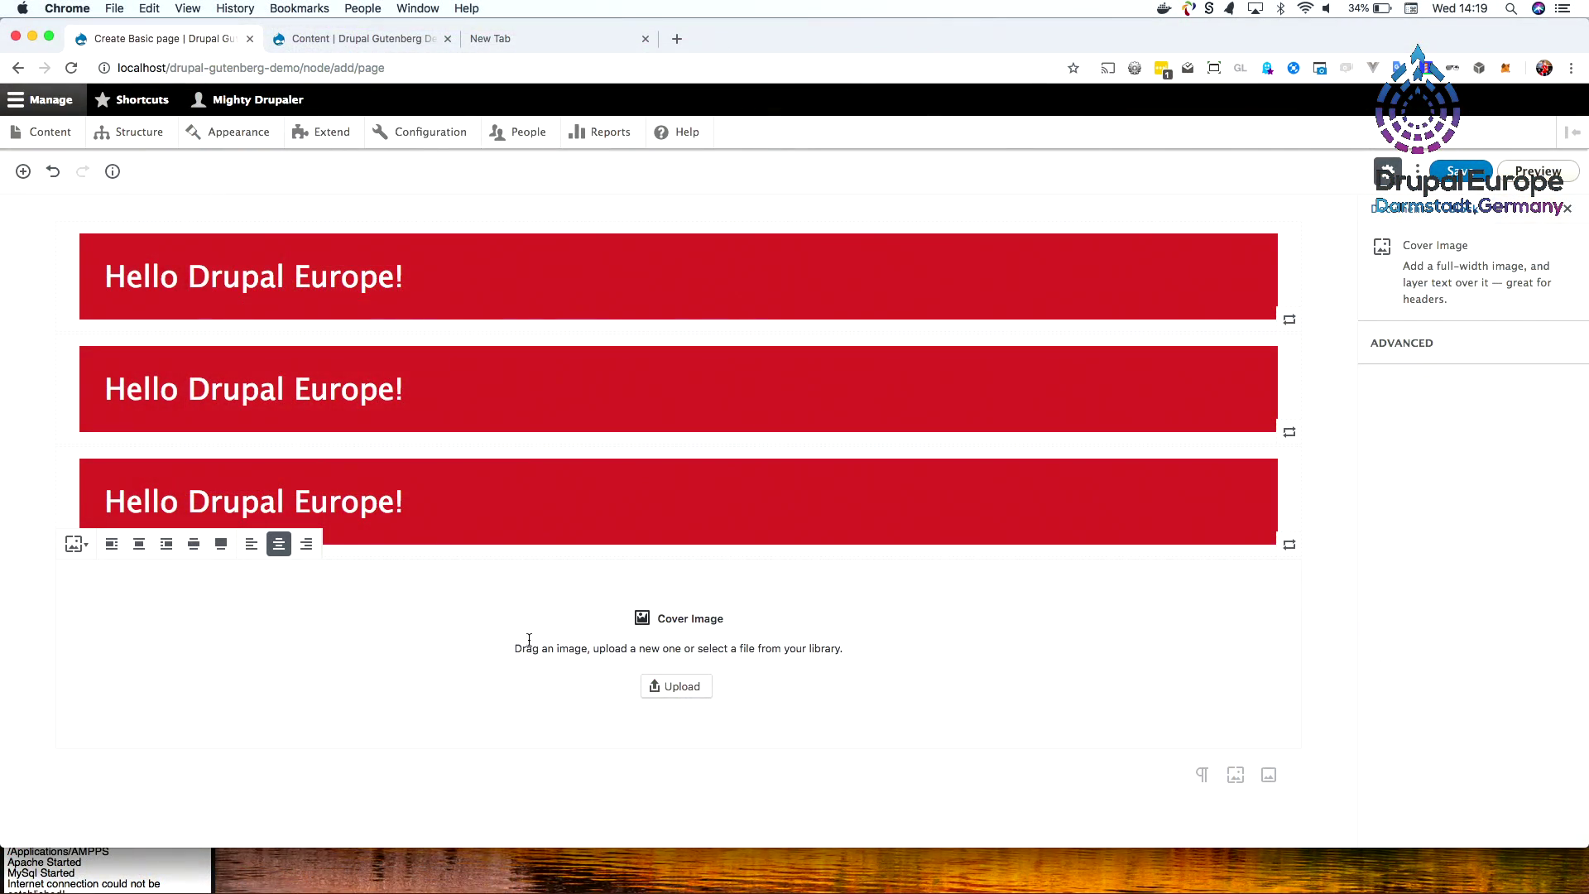
pyautogui.click(687, 685)
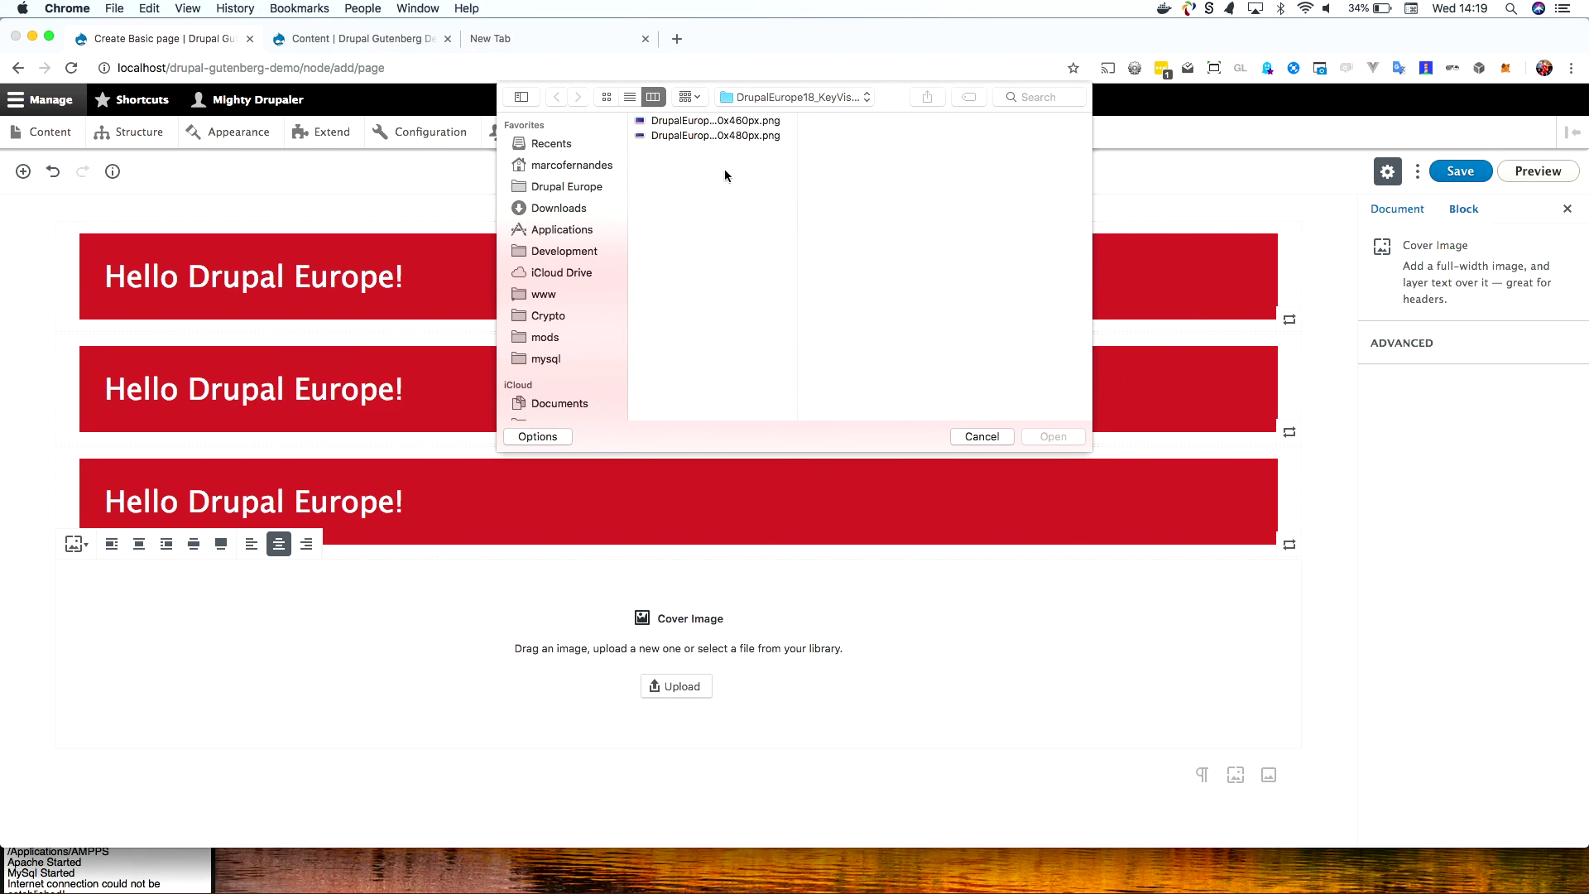
pyautogui.doubleClick(733, 136)
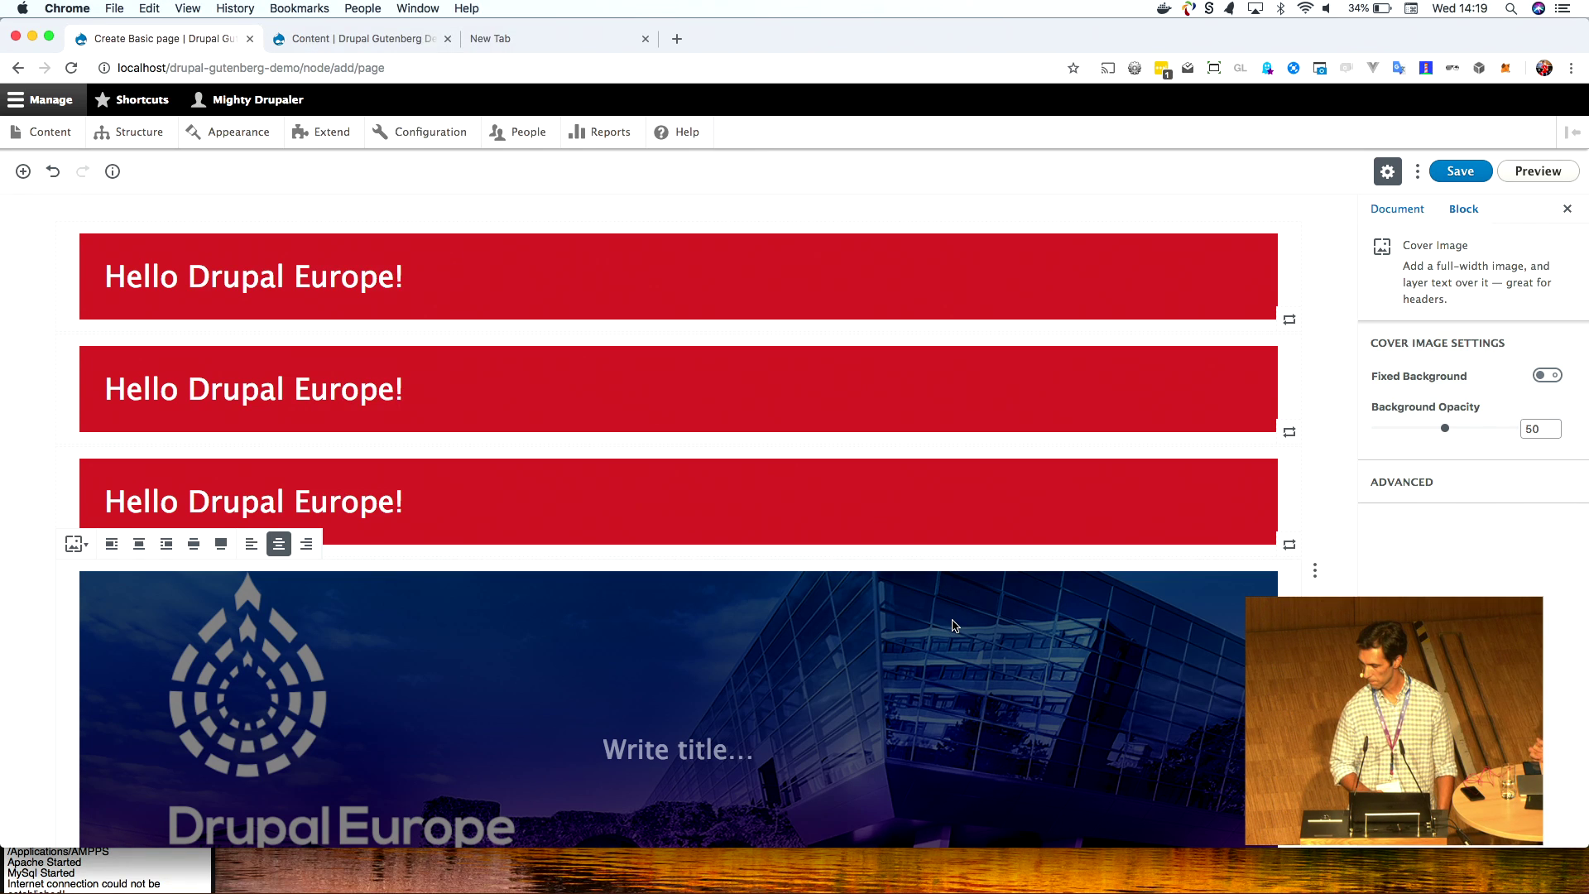
# - Enter "Awesome!" as the title of the cover image
pyautogui.scroll(-3, 954, 625)
pyautogui.click(753, 641)
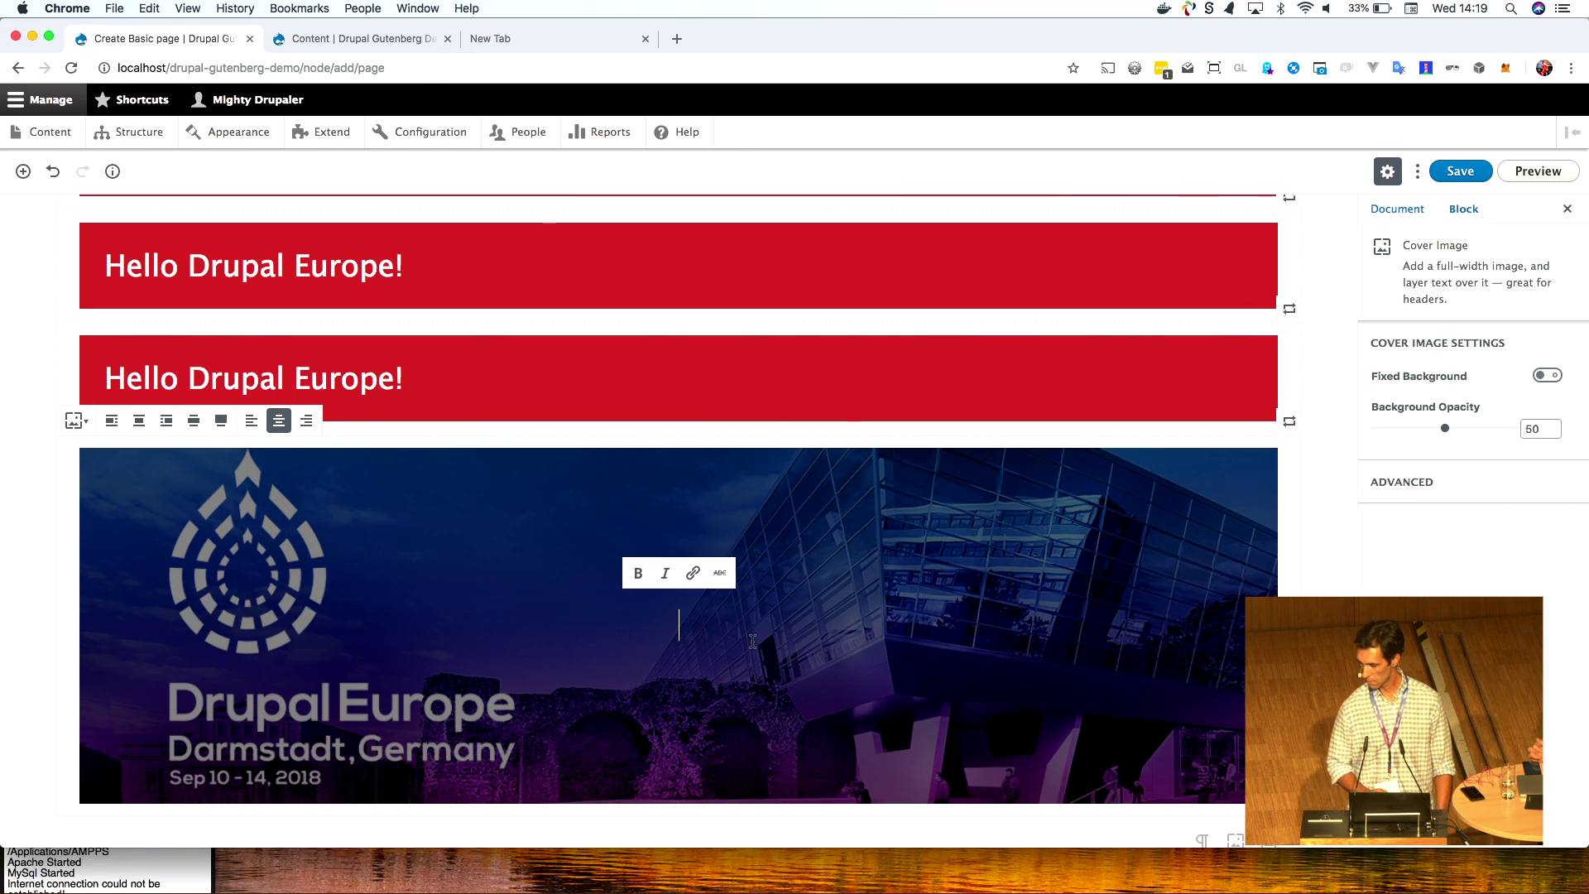
pyautogui.write('Aw')
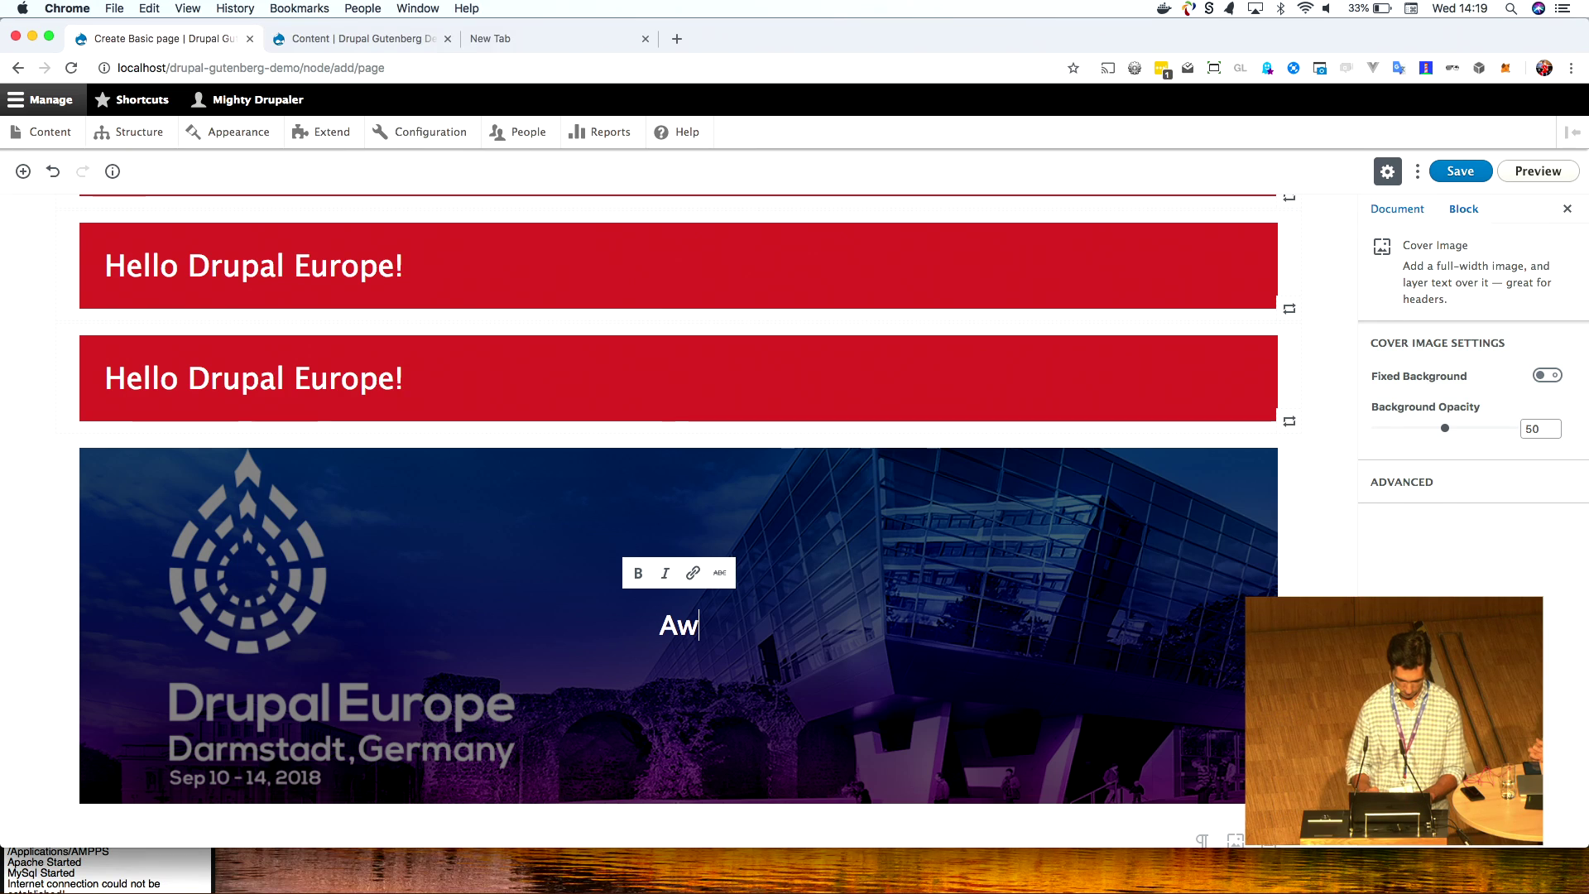
pyautogui.write('eome')
pyautogui.press('BackSpace')
pyautogui.press('BackSpace')
pyautogui.press('BackSpace')
pyautogui.press('BackSpace')
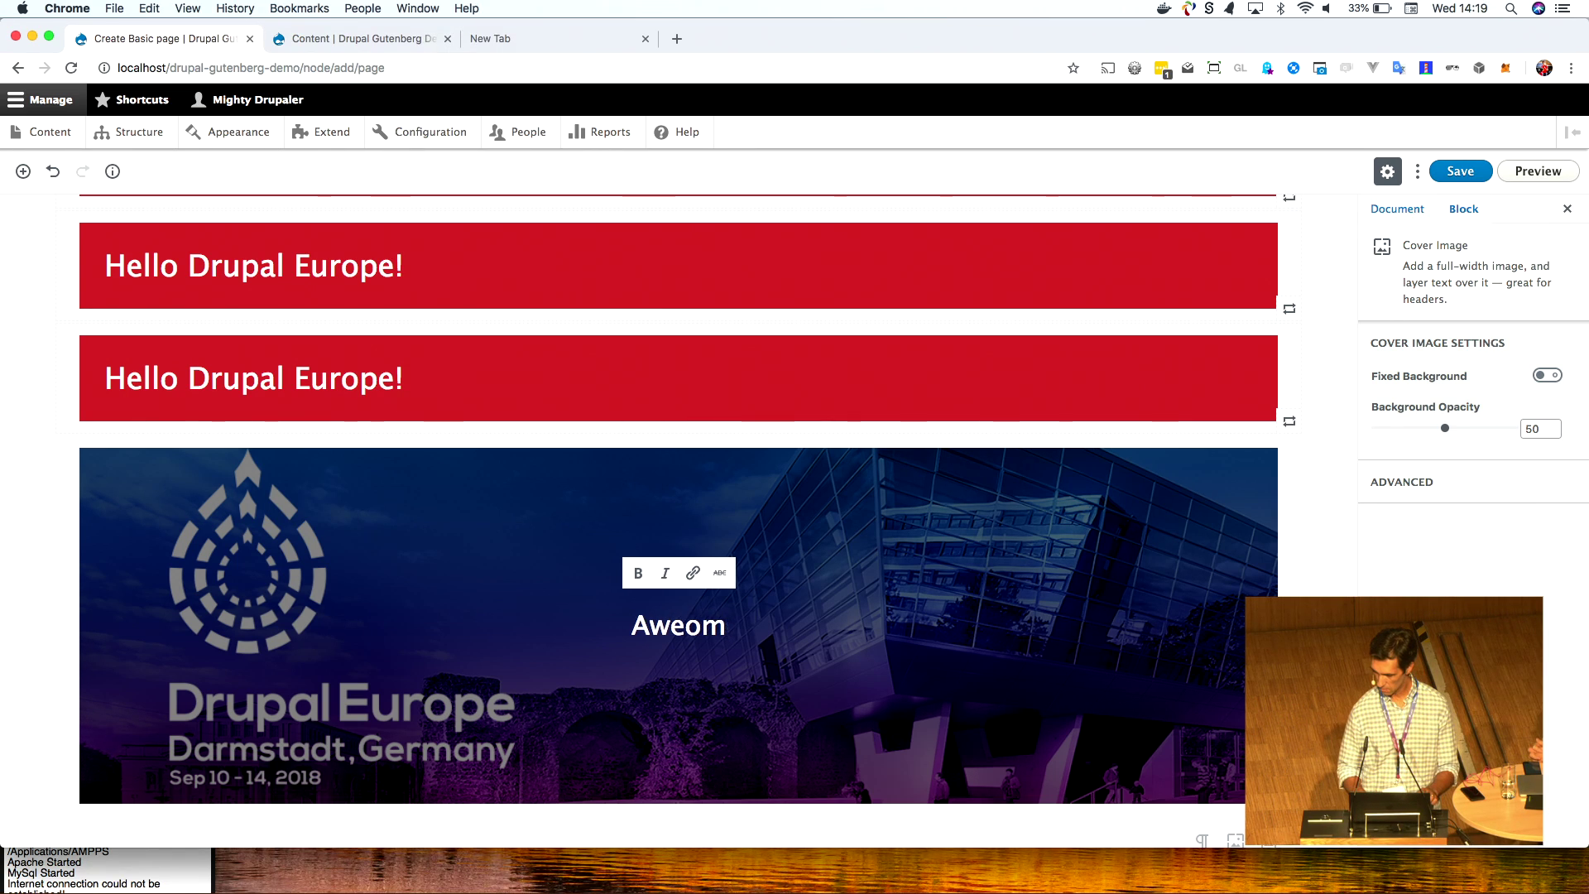
pyautogui.write('esome')
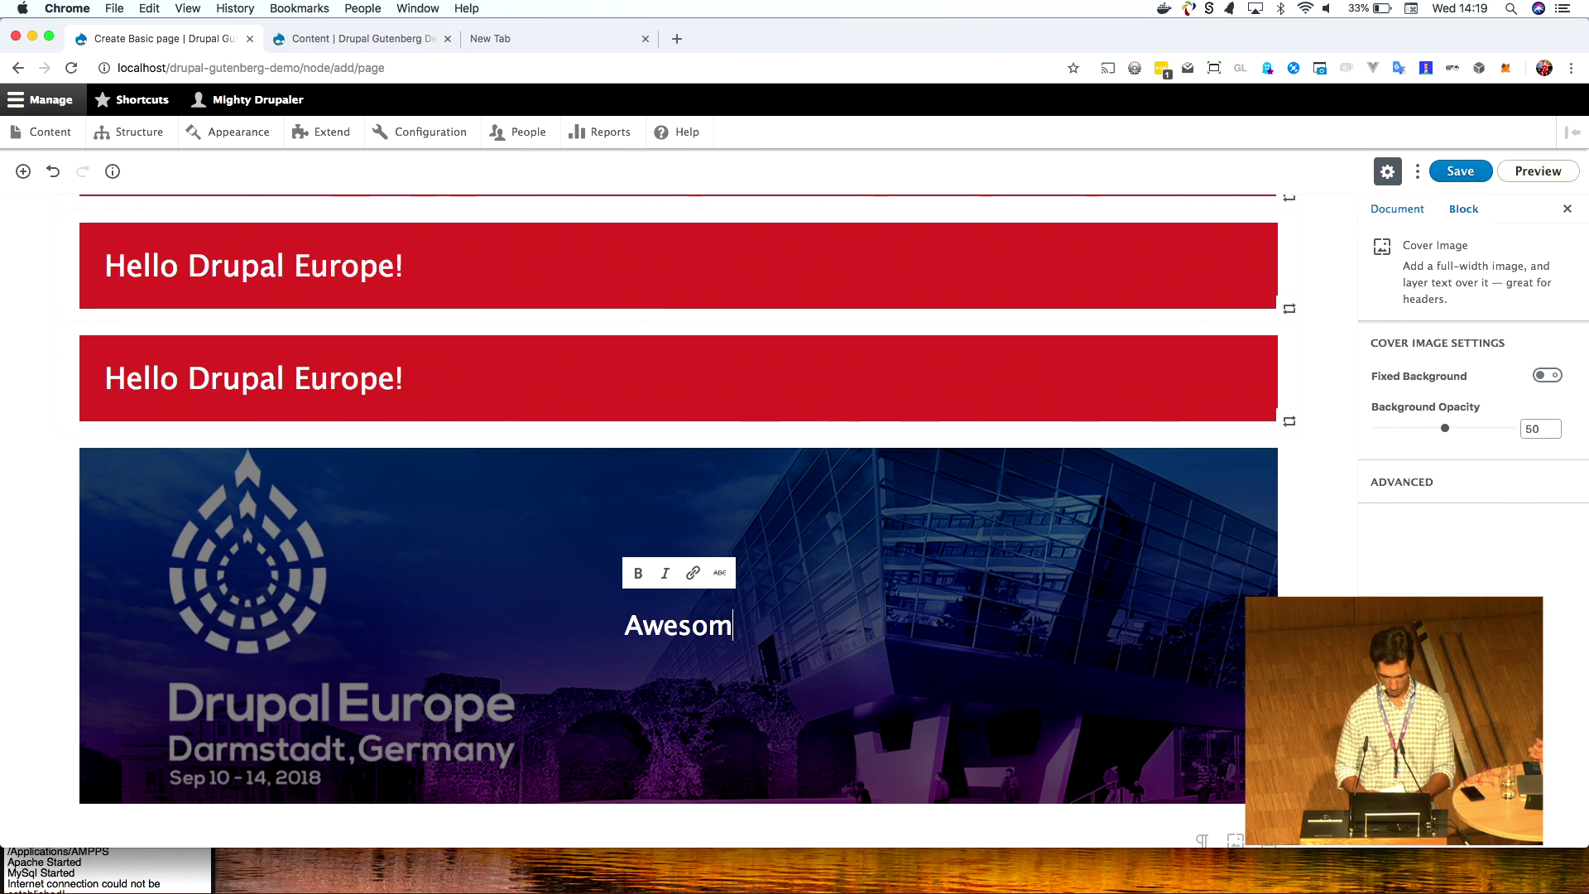
pyautogui.write('!')
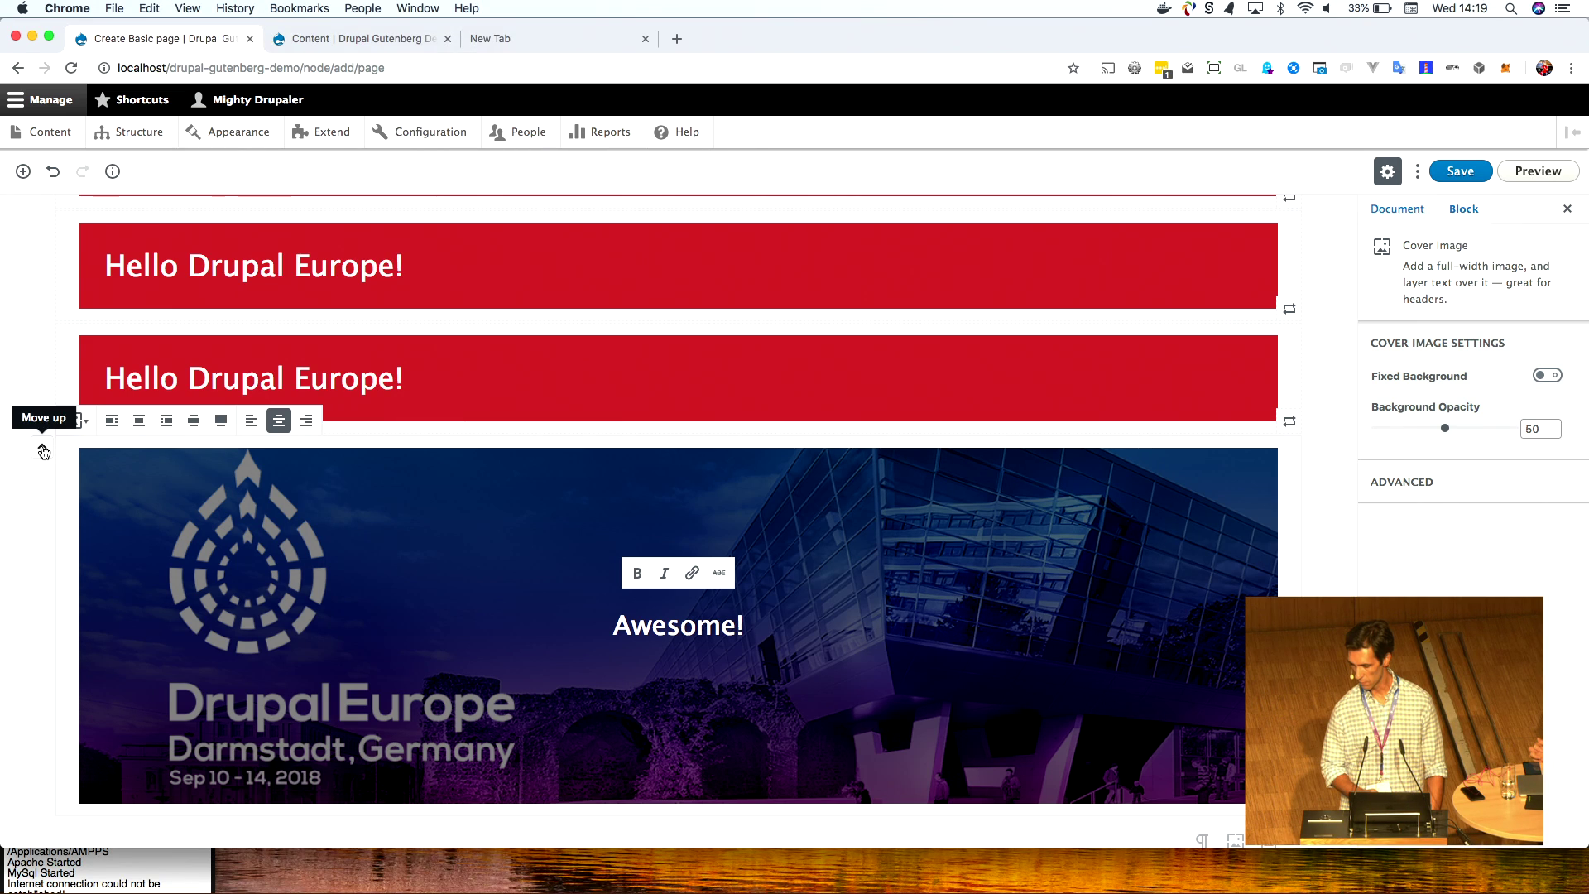
# - Move the cover image above all the red banners and set it to full width
pyautogui.click(43, 450)
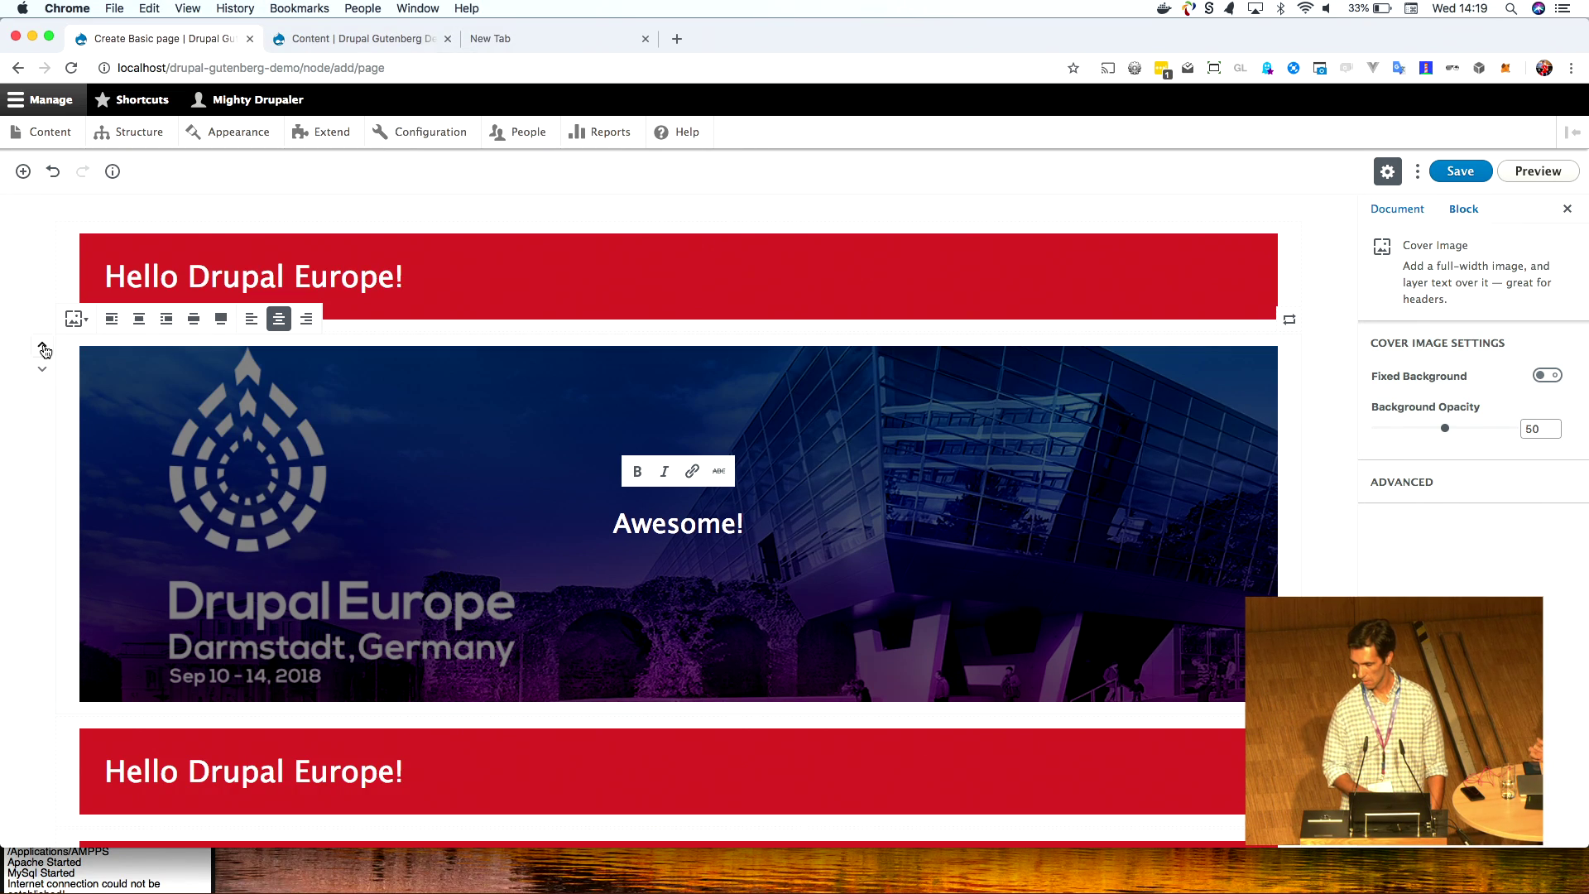
pyautogui.click(45, 346)
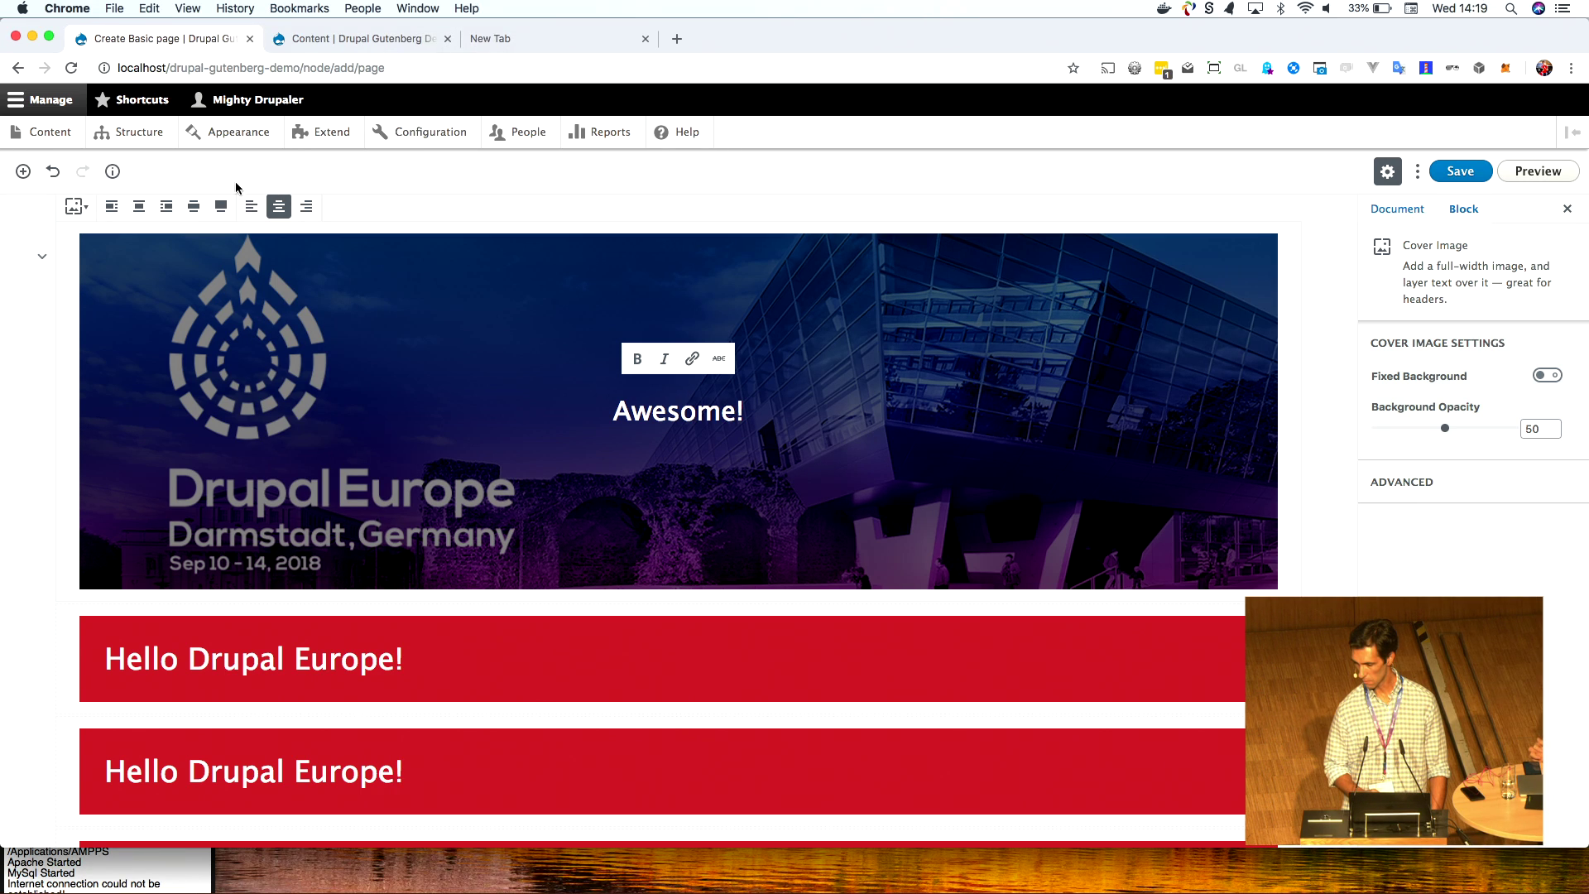
pyautogui.click(221, 206)
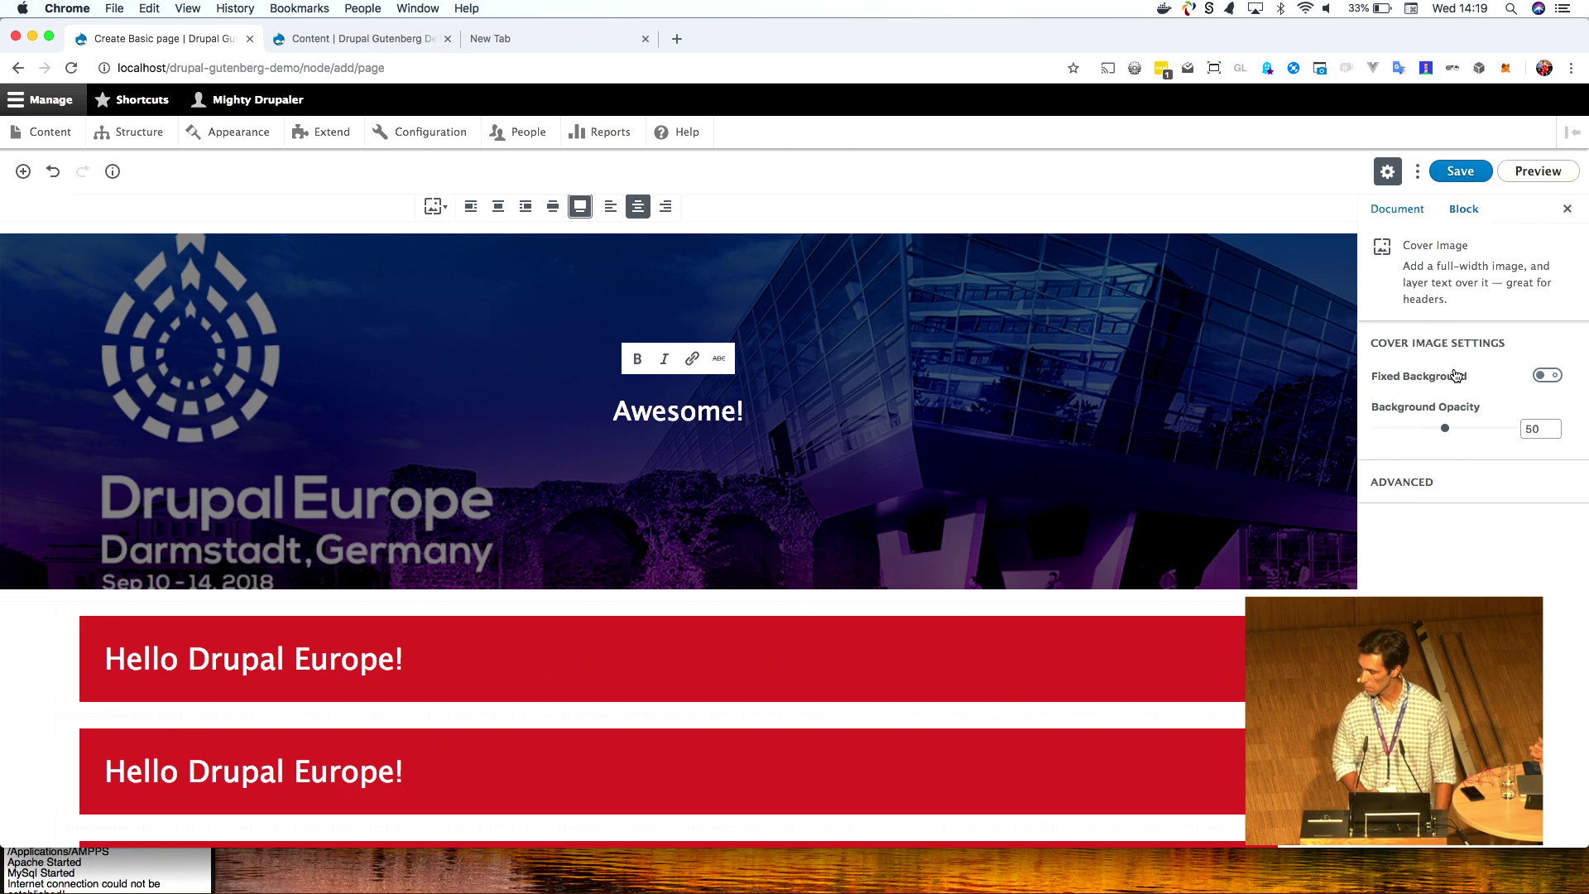
# - Try the fixed background on the cover image while scrolling the page and turn it off again
pyautogui.click(1540, 376)
pyautogui.click(1540, 376)
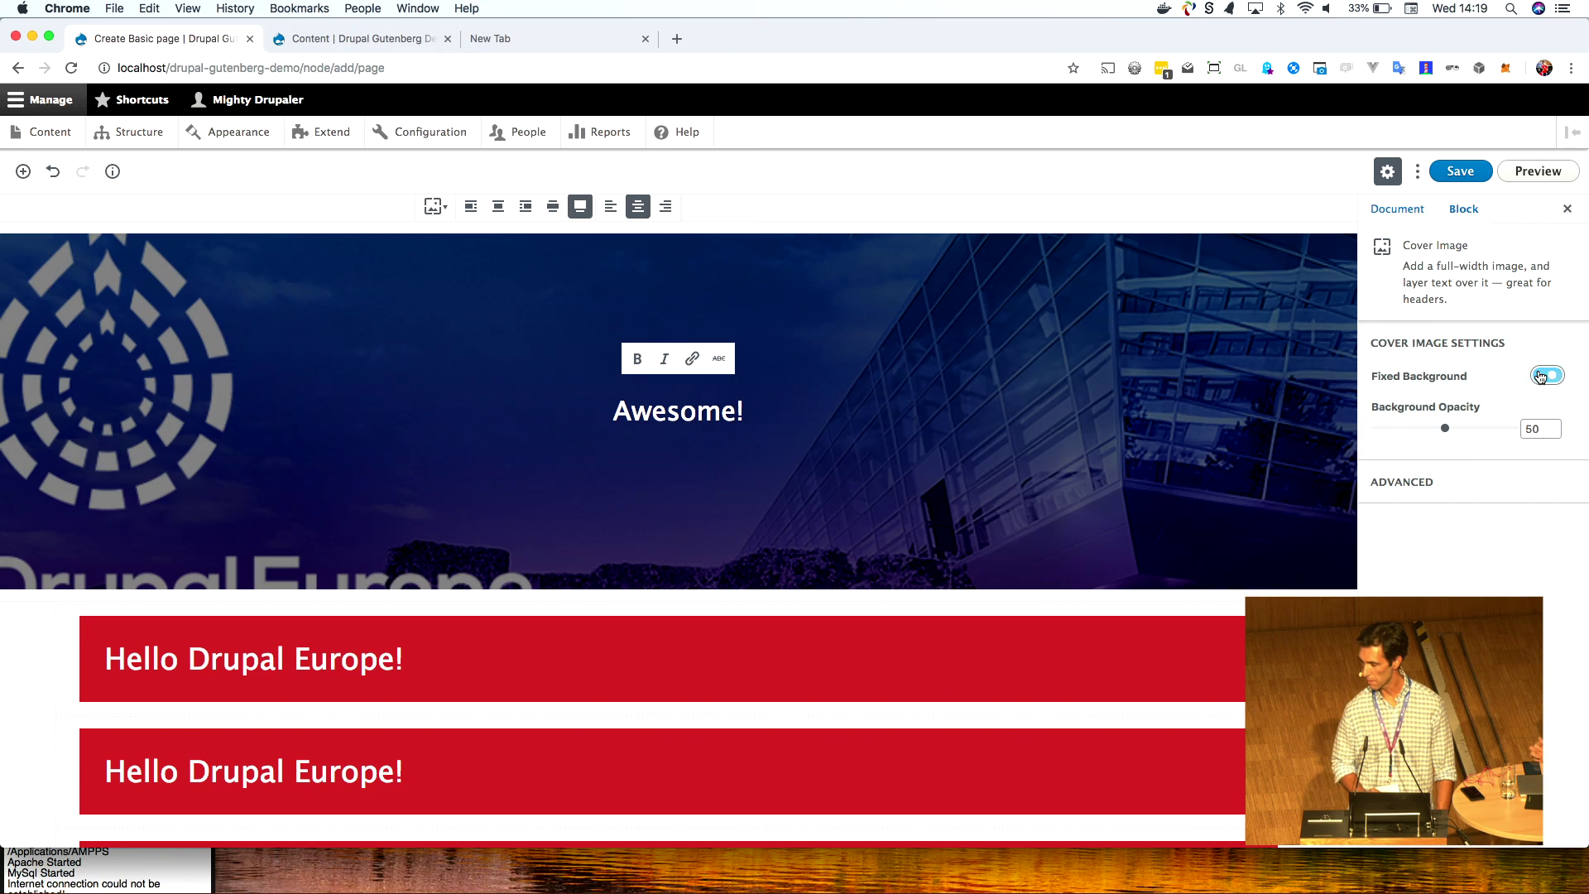
pyautogui.scroll(-2, 1340, 439)
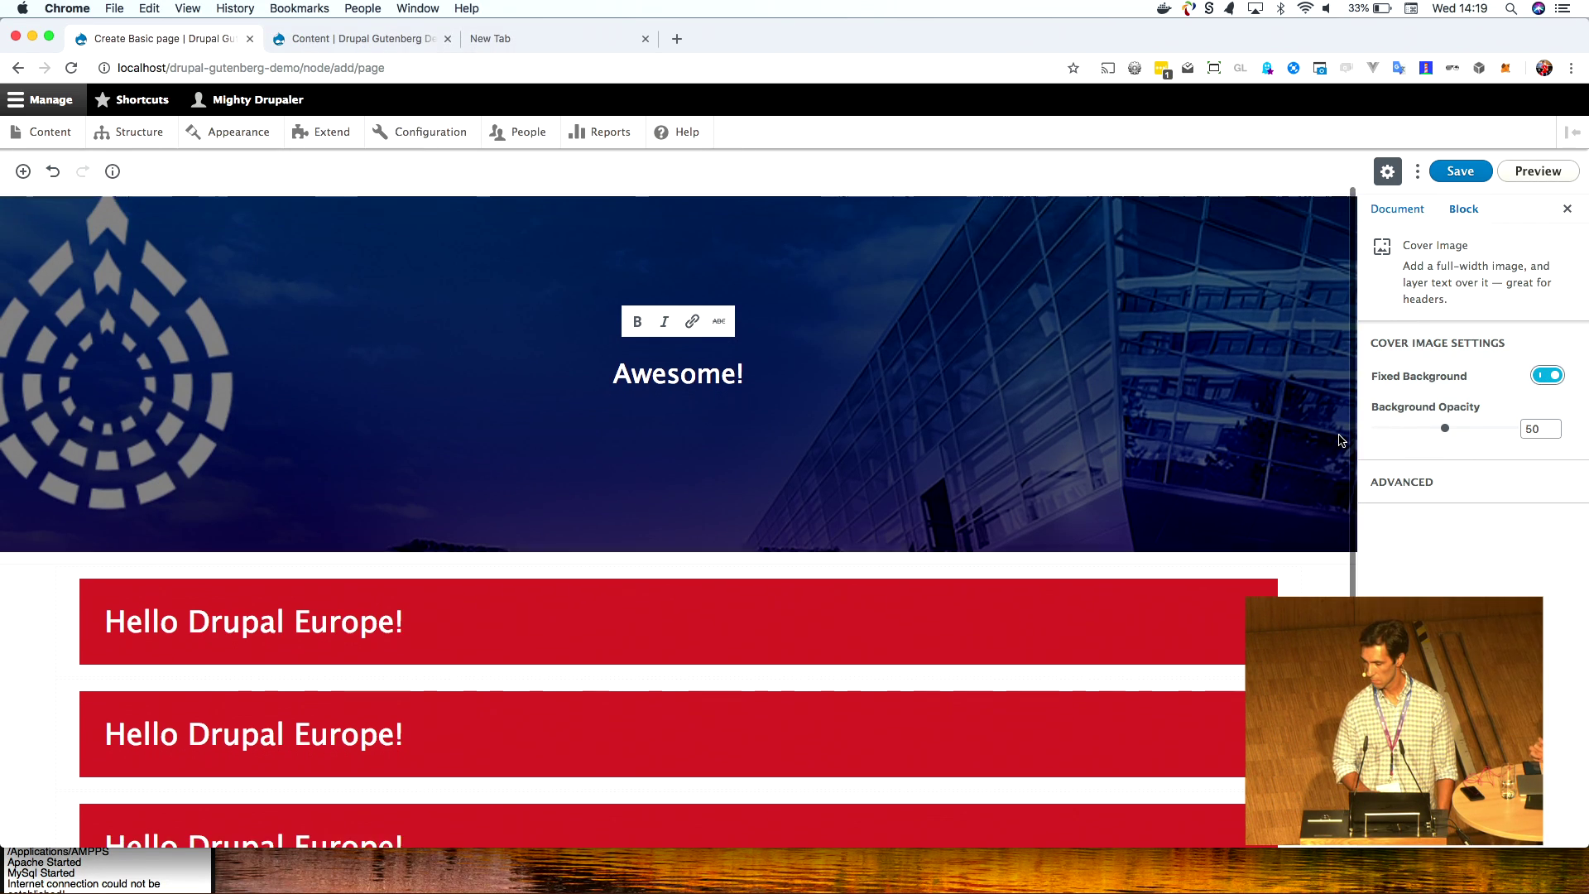
pyautogui.scroll(2, 1340, 439)
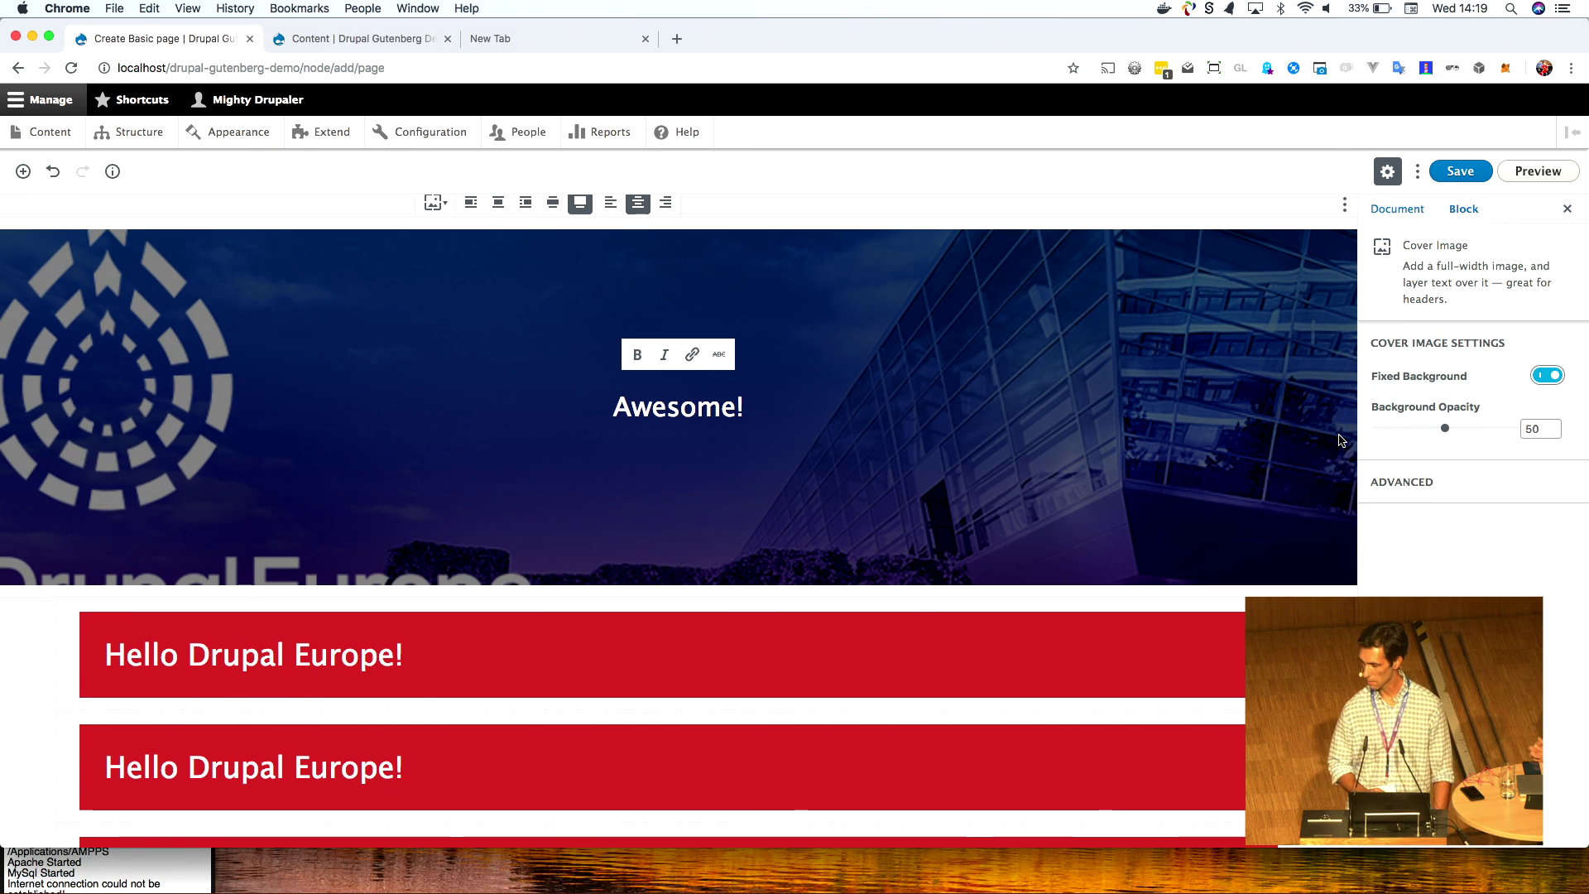
pyautogui.click(1544, 374)
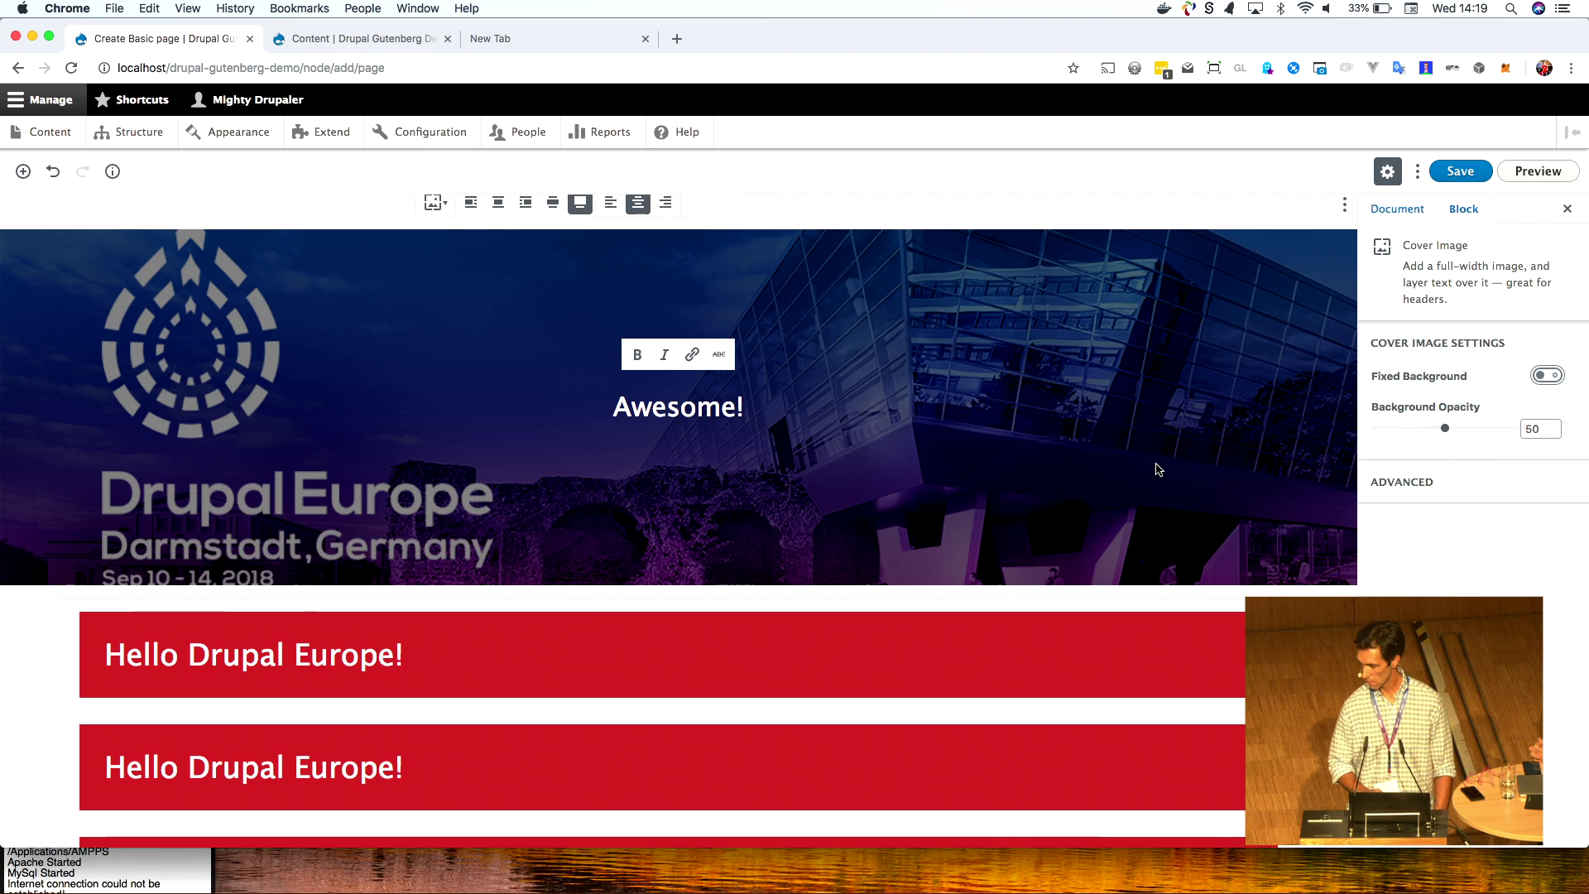
# - Delete all the "Hello Drupal Europe!" reusable blocks below the cover image
pyautogui.scroll(-5, 1159, 465)
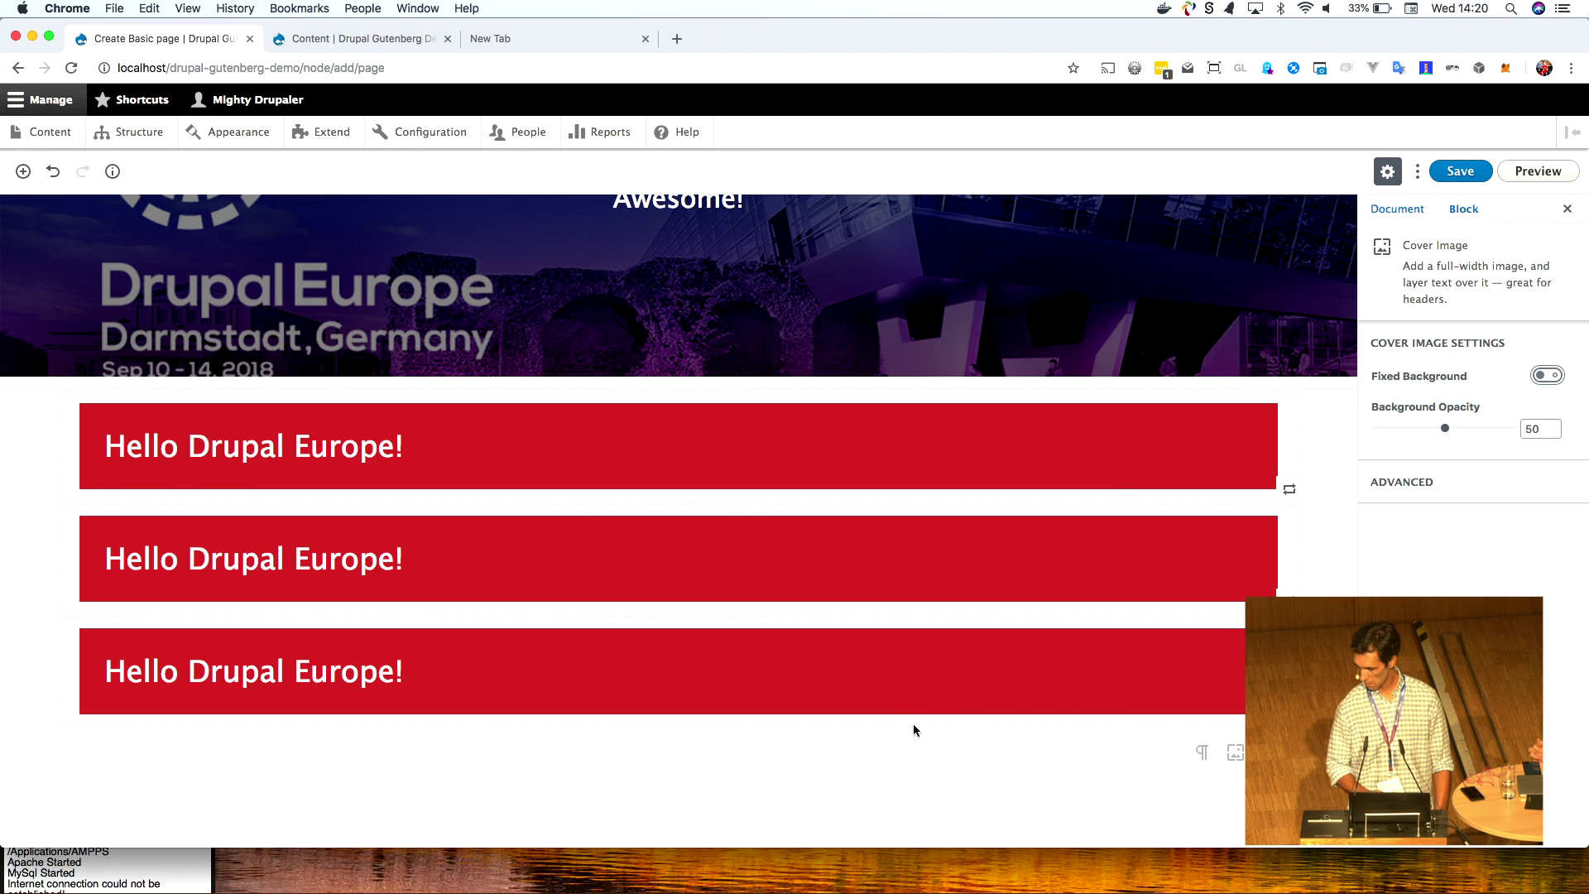
pyautogui.click(908, 750)
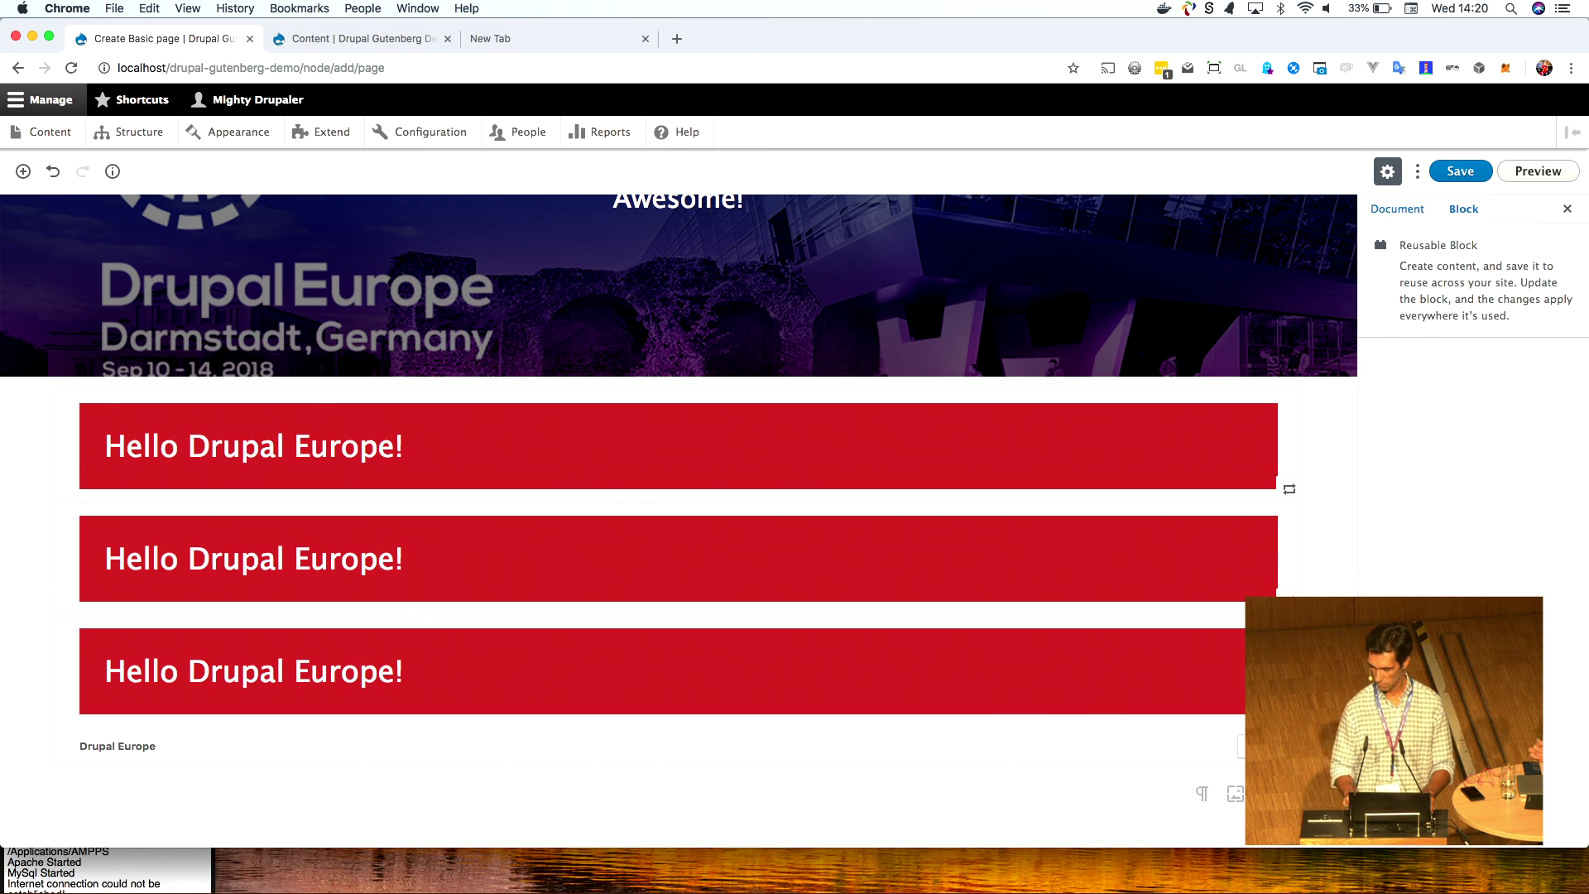
pyautogui.press('BackSpace')
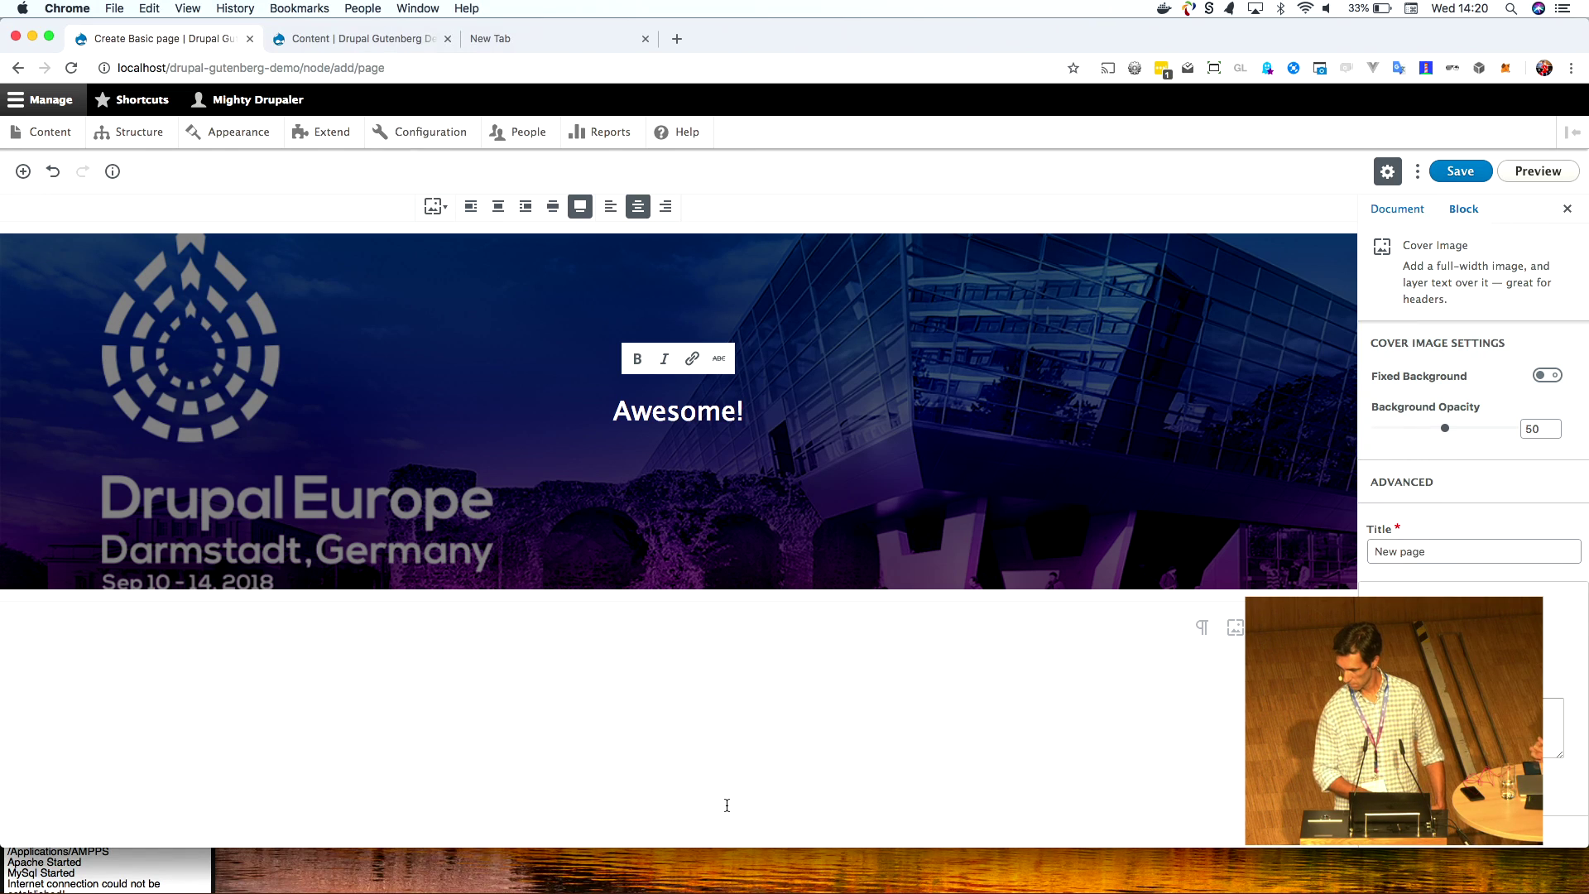
# - Insert a Columns (beta) layout block in the empty paragraph below the cover image
pyautogui.click(369, 655)
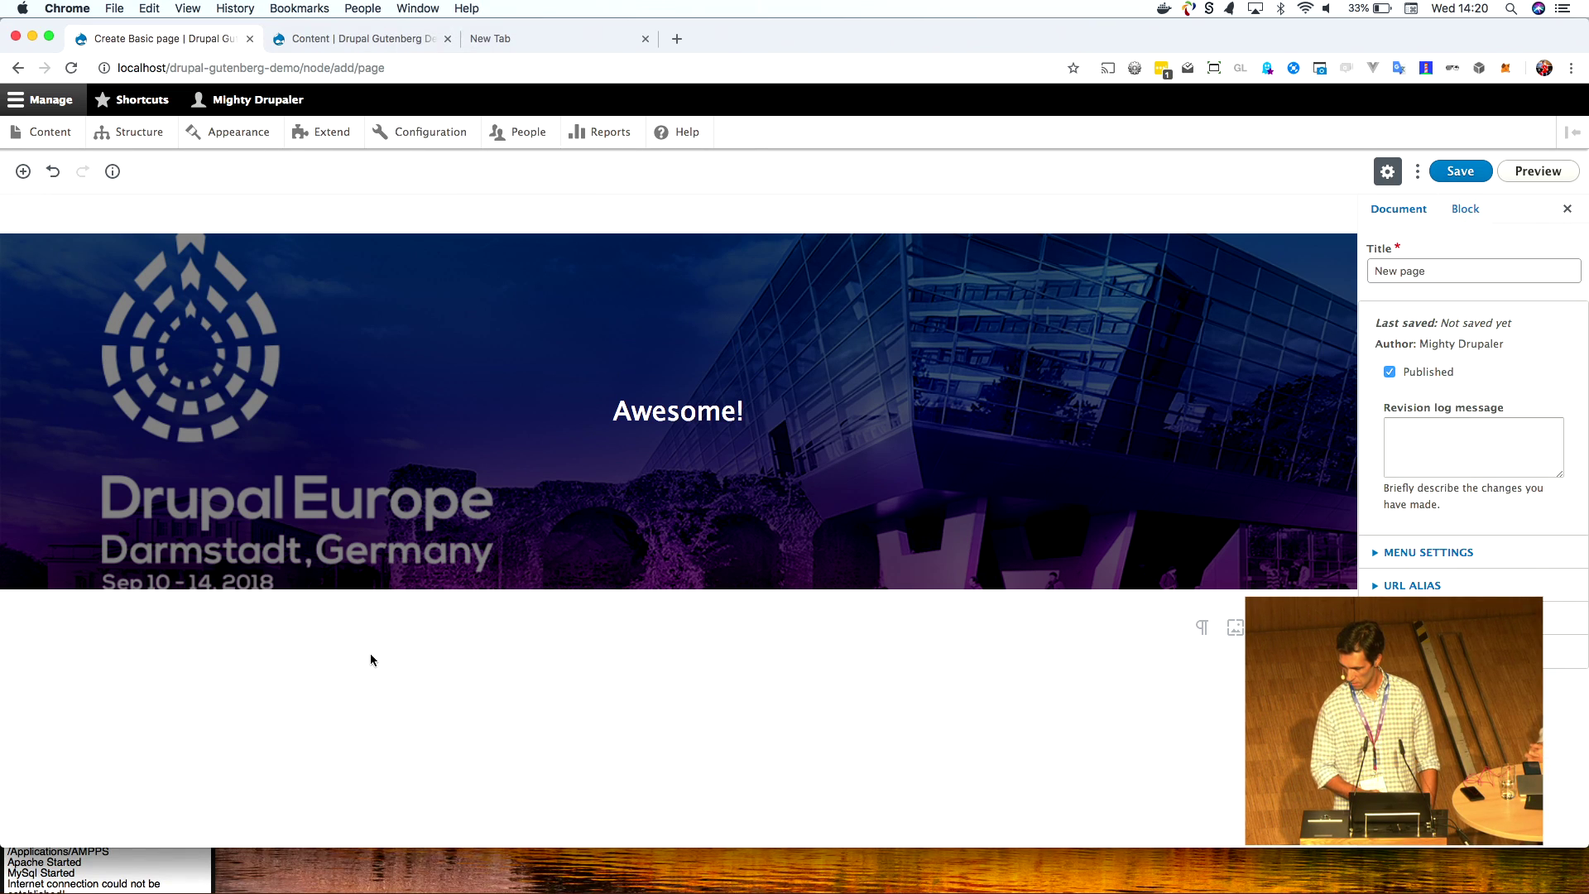
pyautogui.click(317, 627)
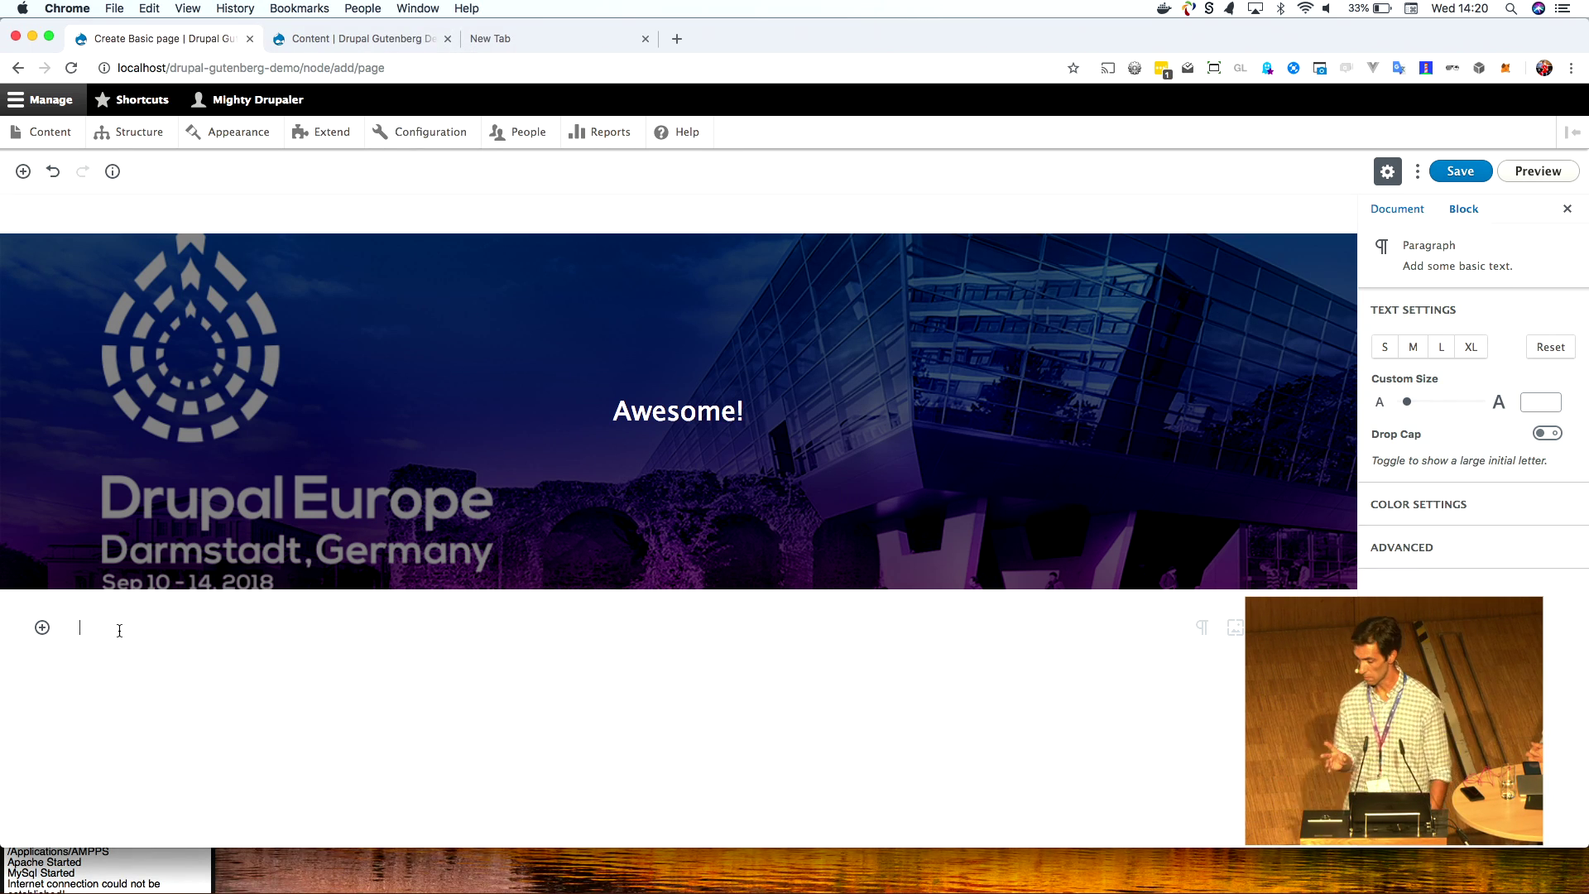
pyautogui.click(42, 629)
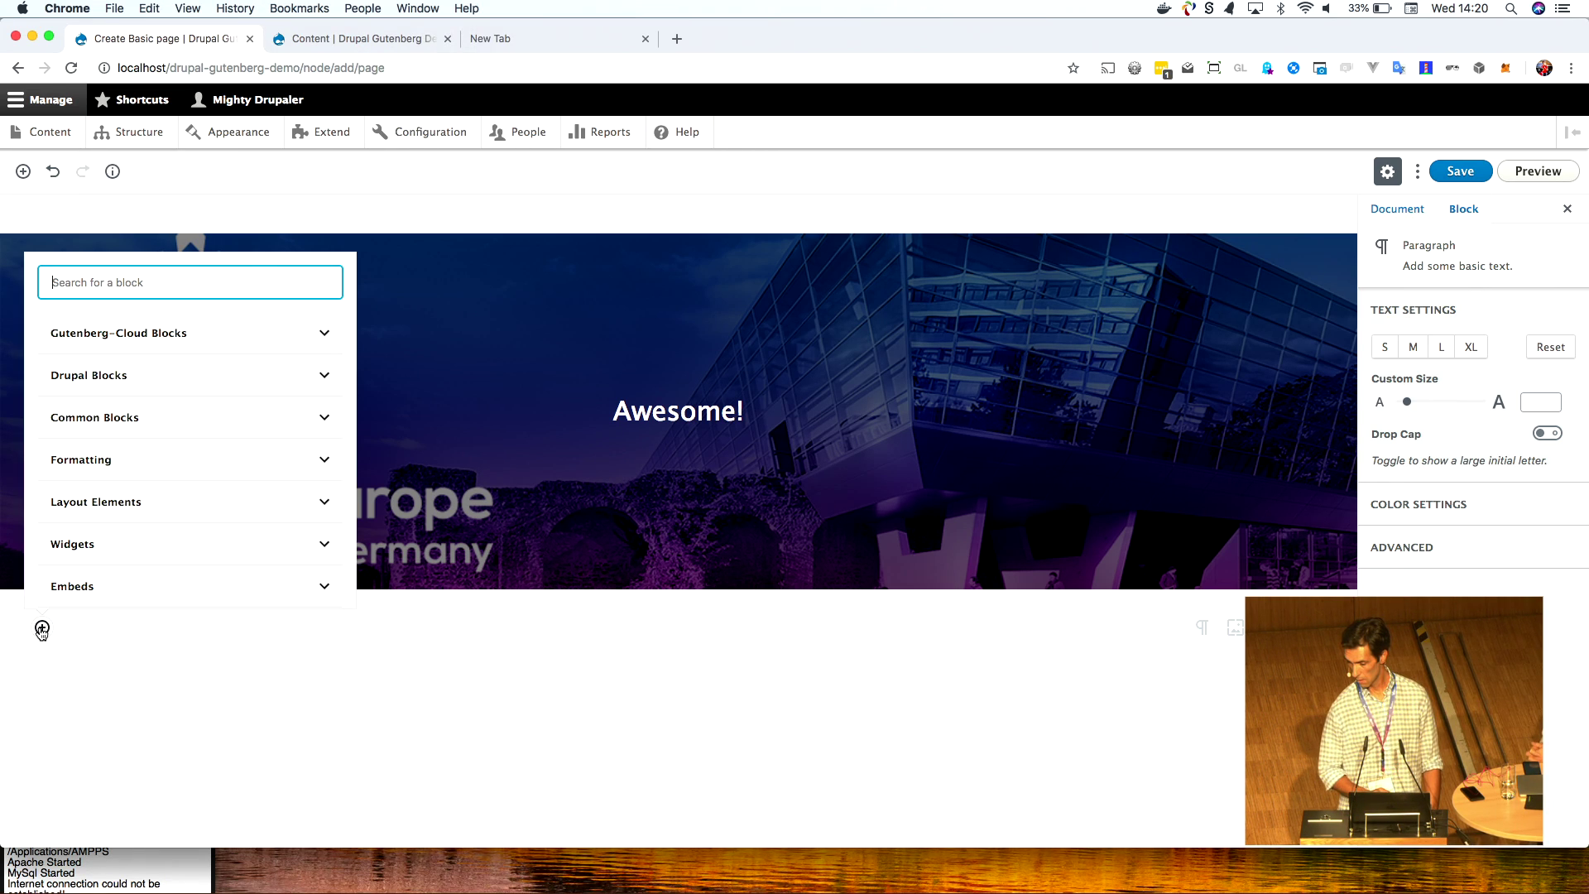
pyautogui.click(100, 517)
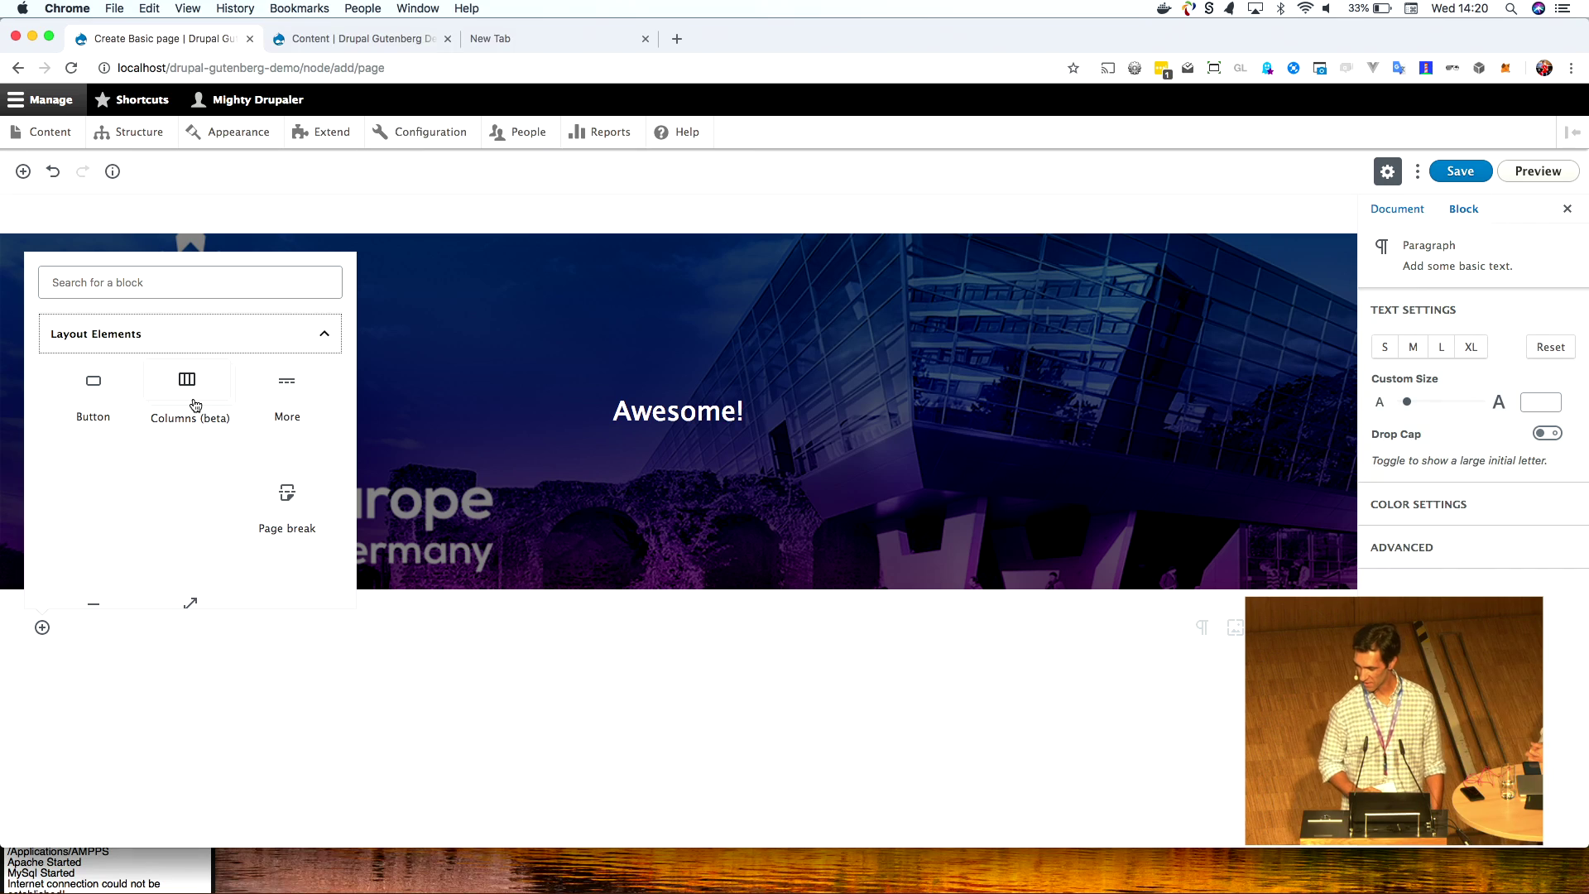
pyautogui.click(196, 404)
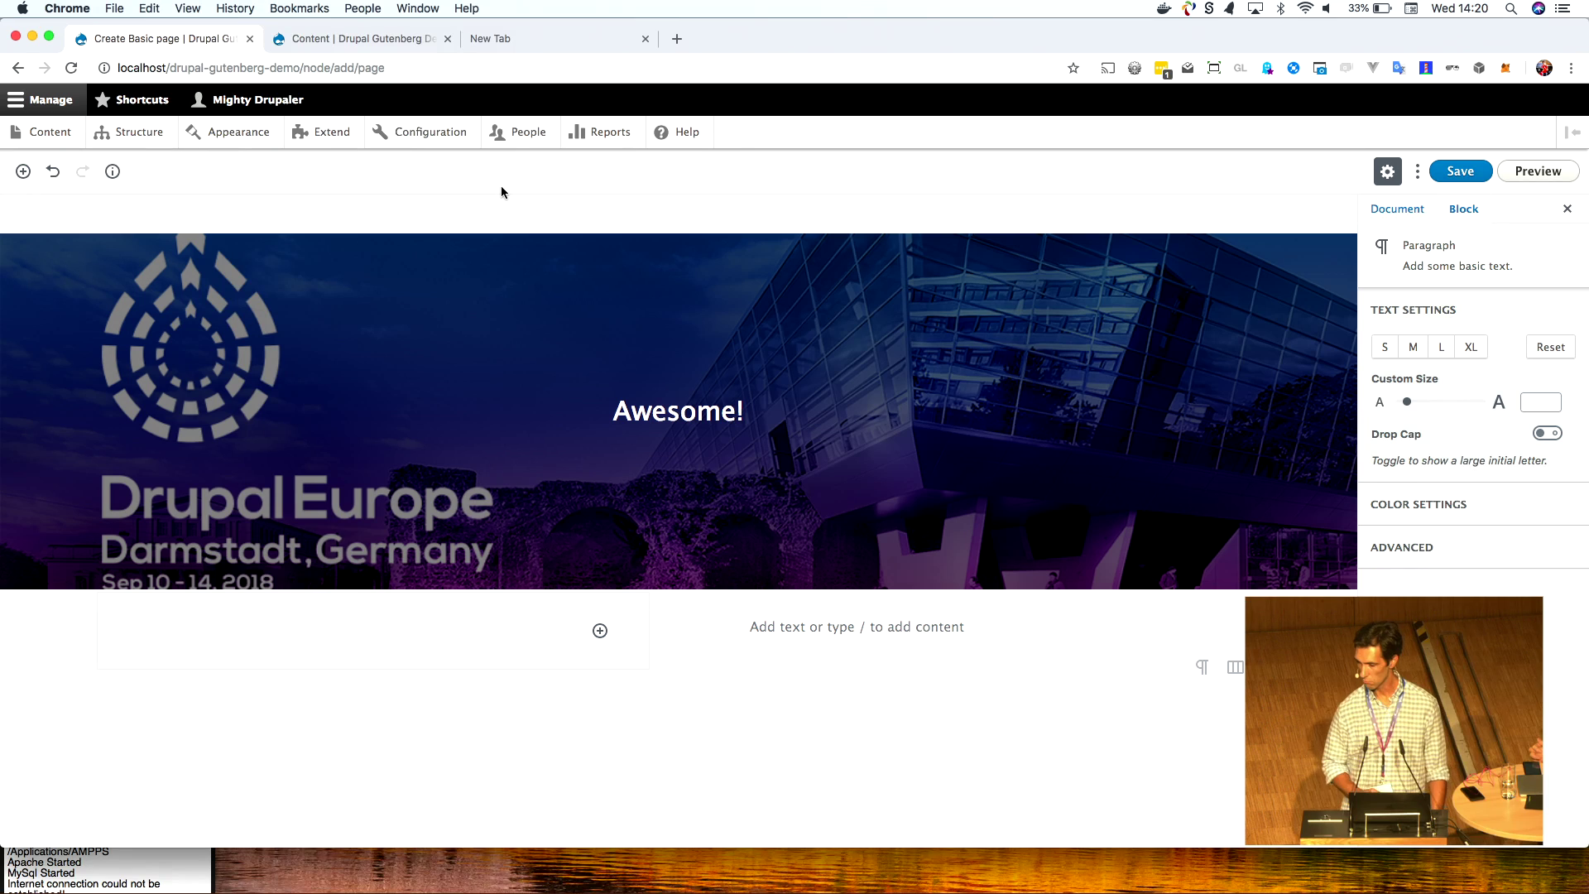
# - Copy the link address of the DE1 YouTube shortcut from the new browser tab and embed the video in the first column
pyautogui.click(537, 39)
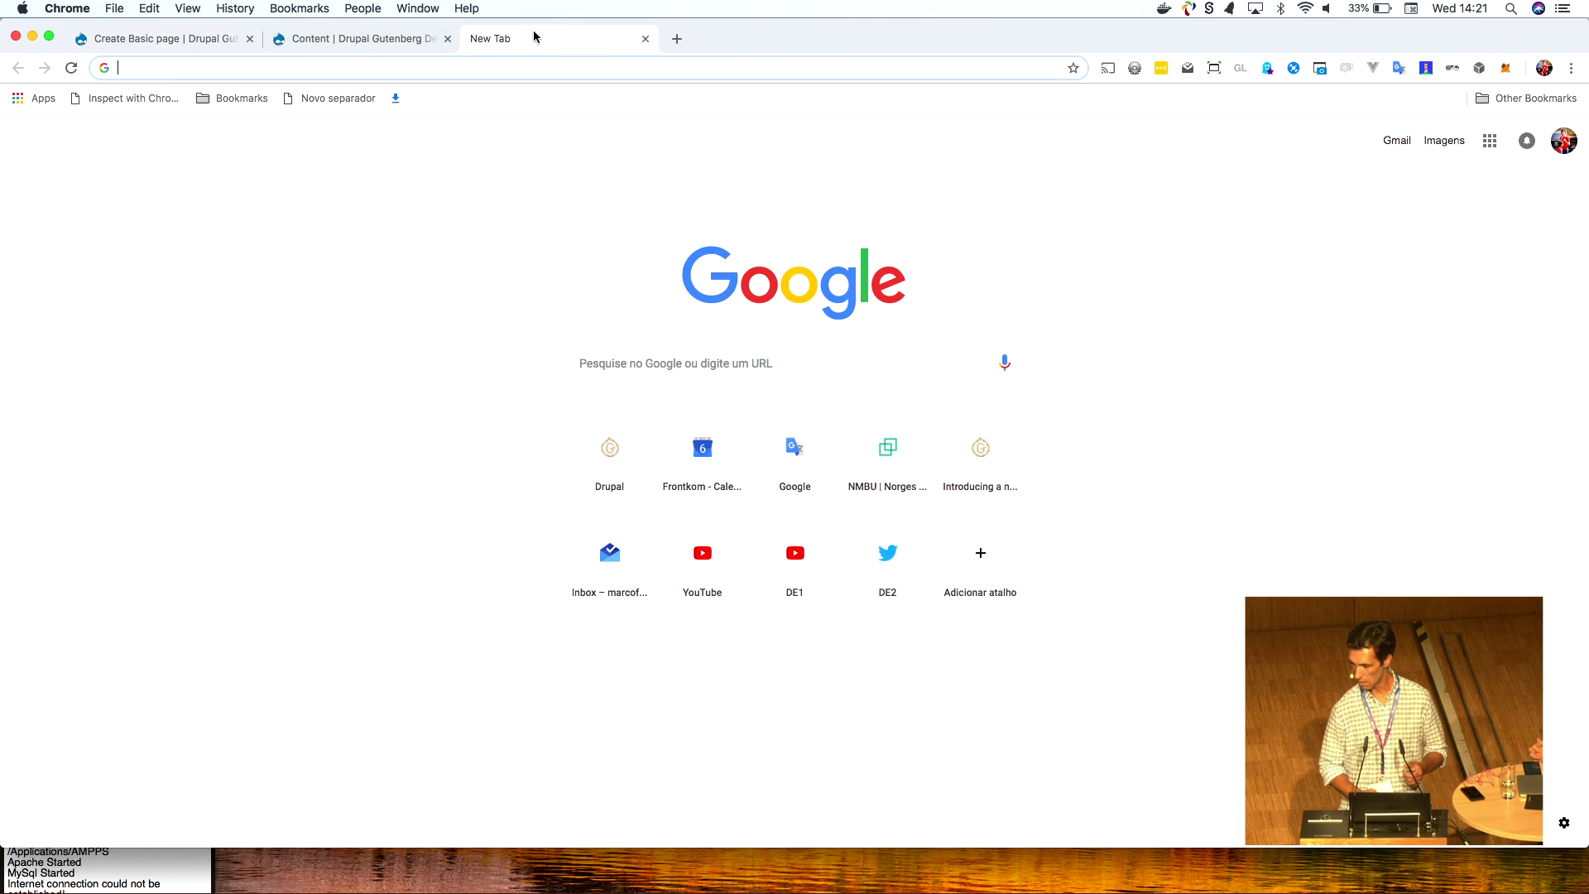
pyautogui.rightClick(791, 560)
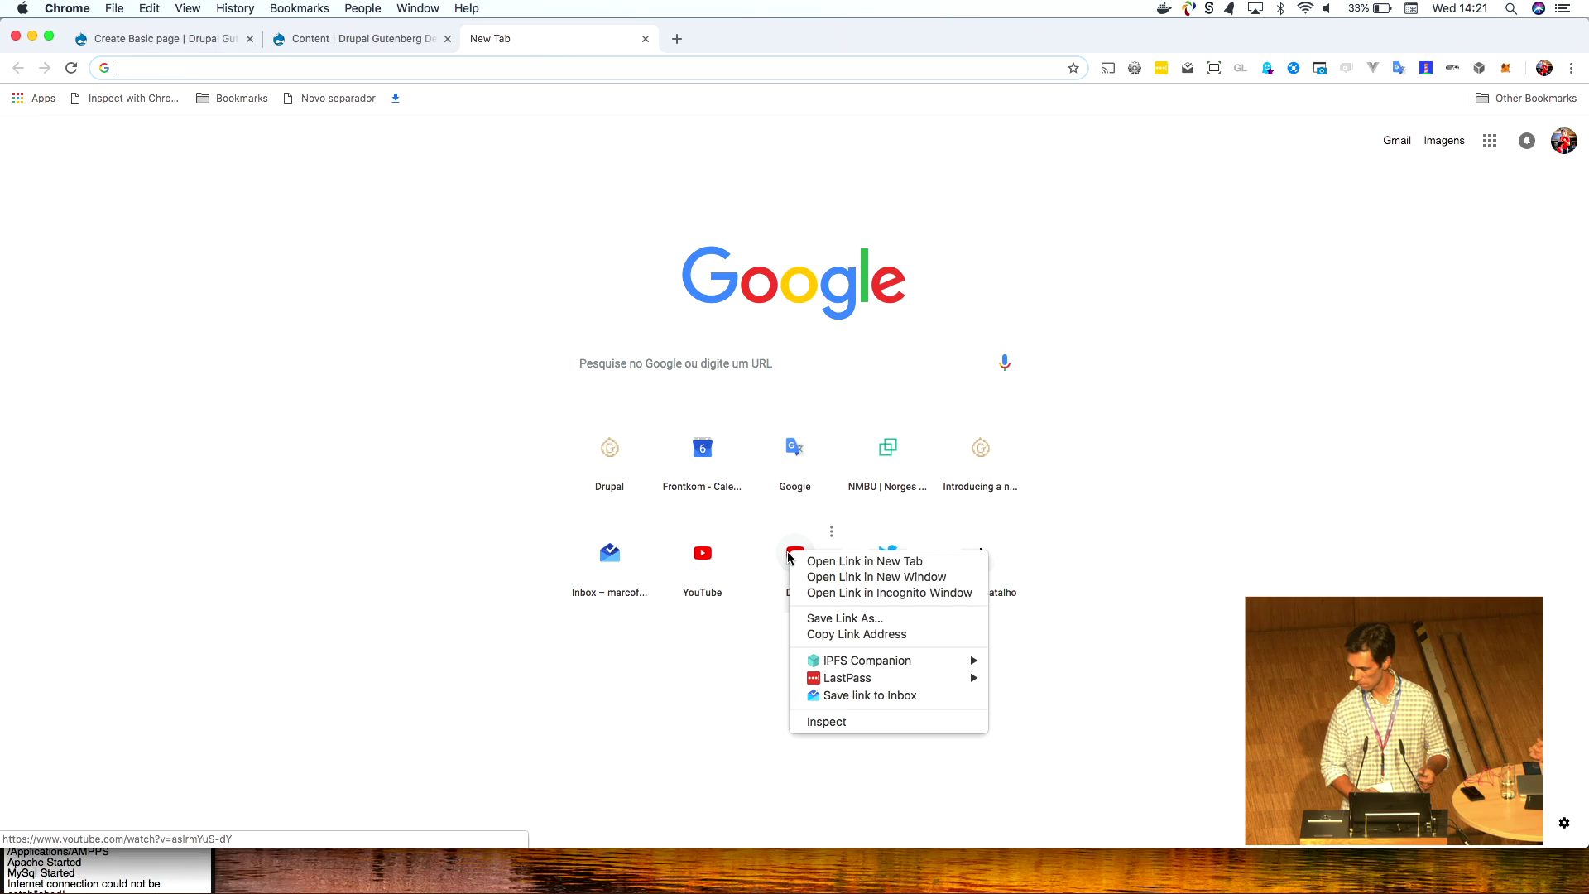
pyautogui.click(833, 635)
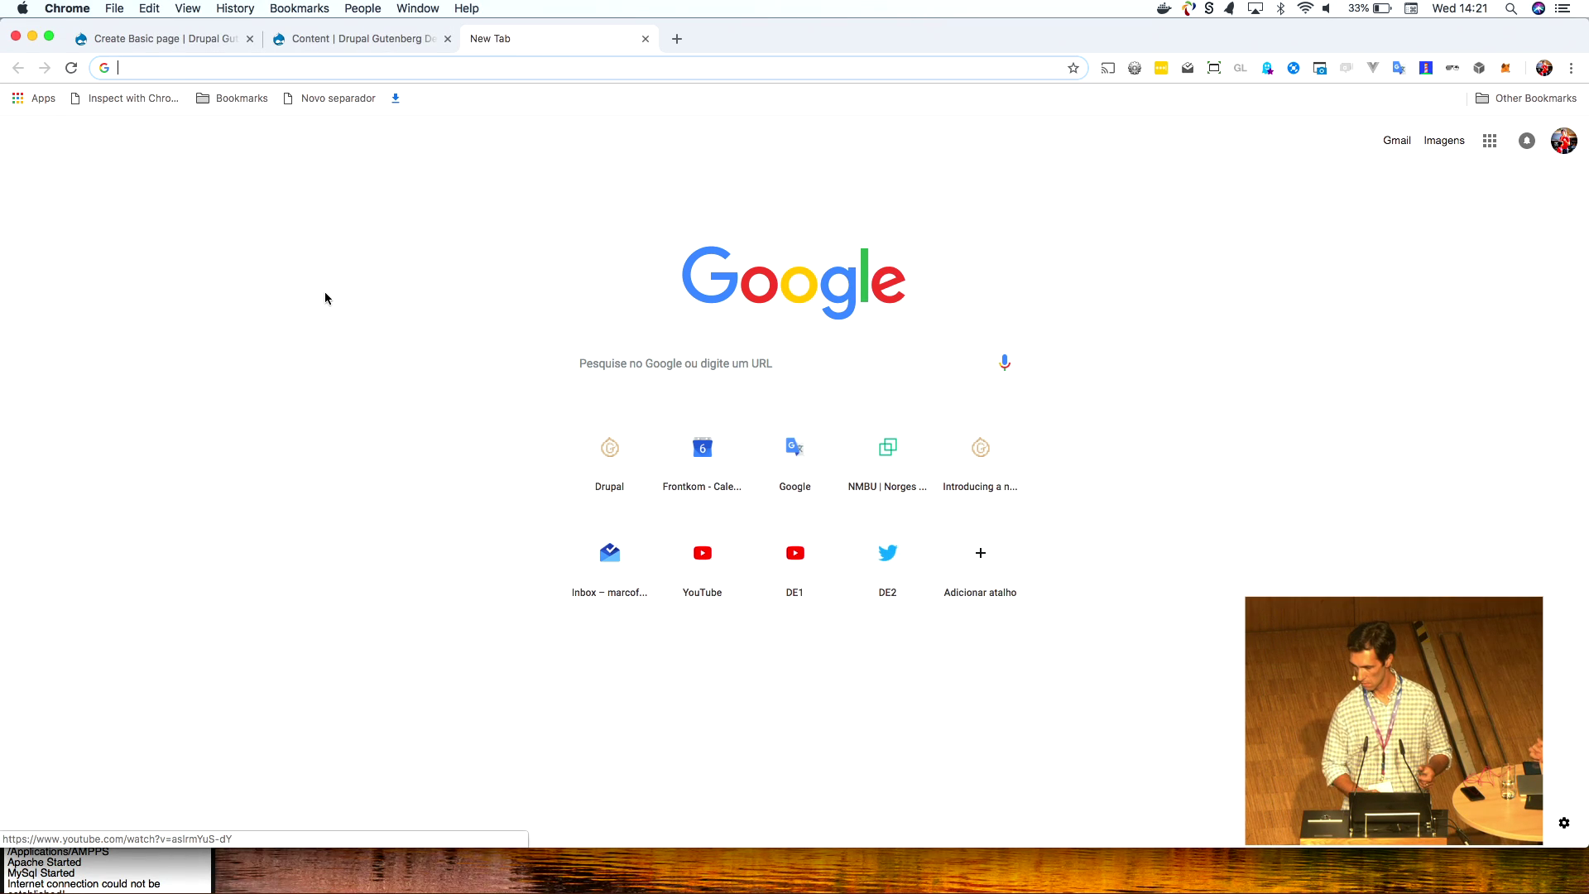
pyautogui.click(162, 39)
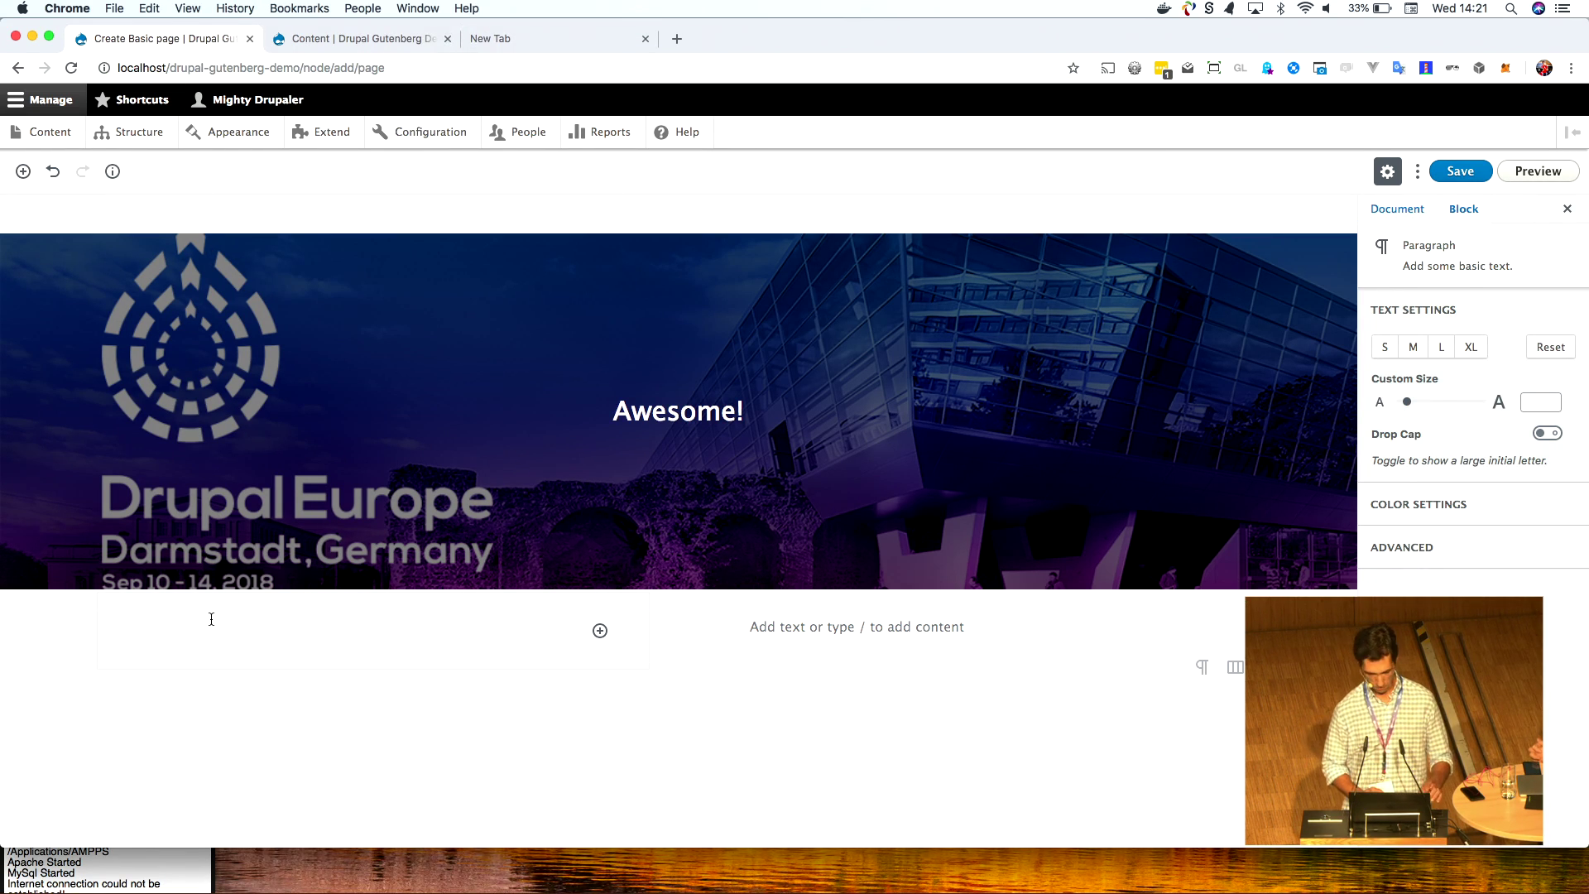
pyautogui.press('super+v')
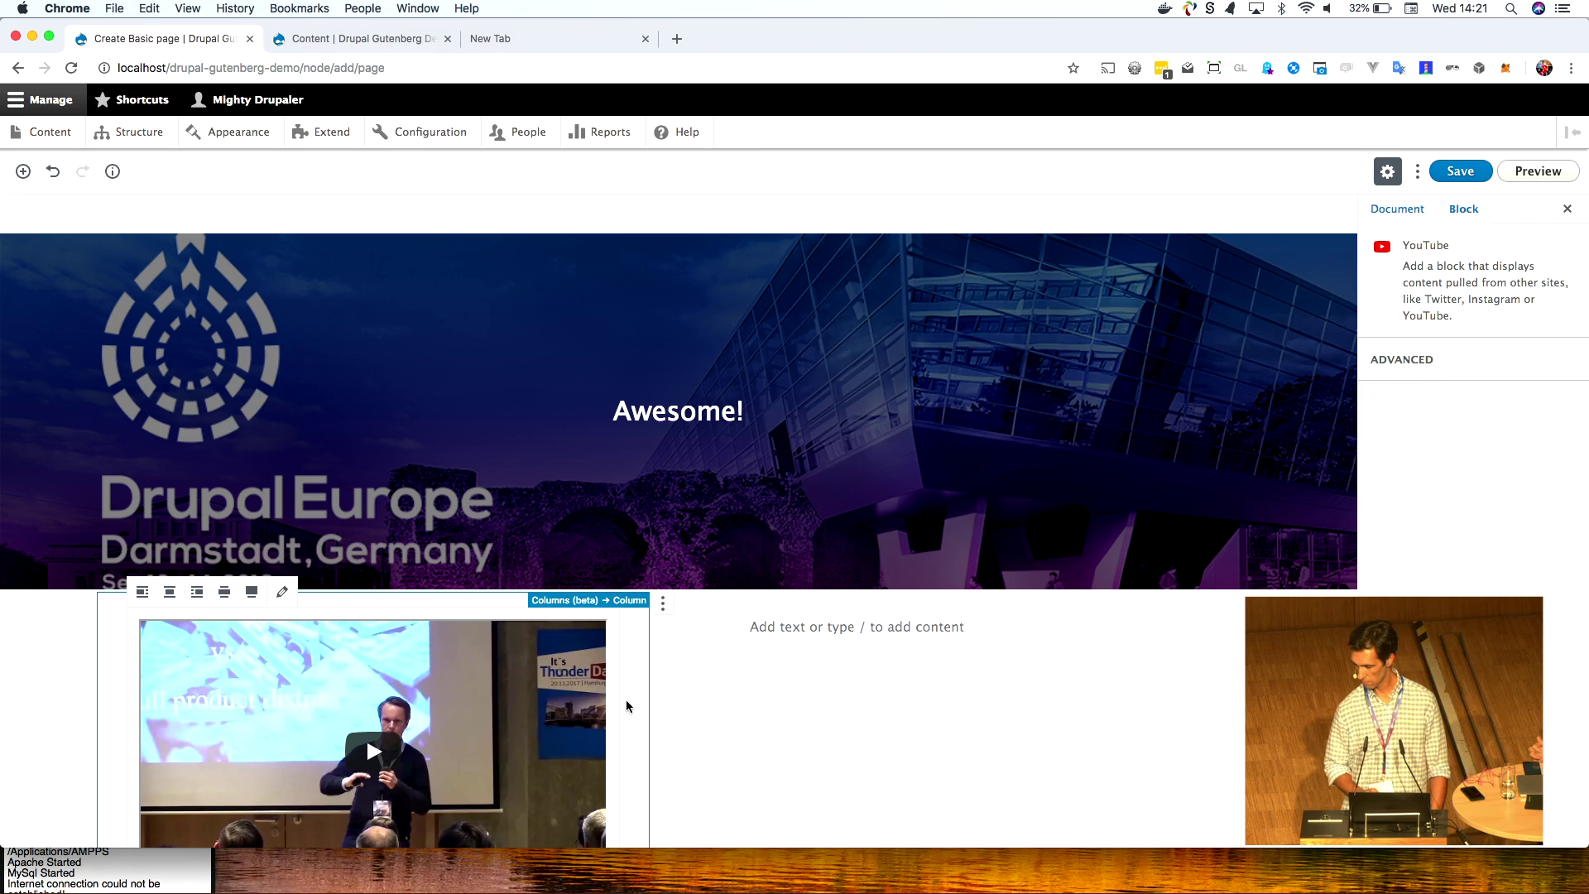
# - Copy the link address of the DE2 Twitter shortcut from the new browser tab and embed the tweet in the second column
pyautogui.scroll(-4, 626, 699)
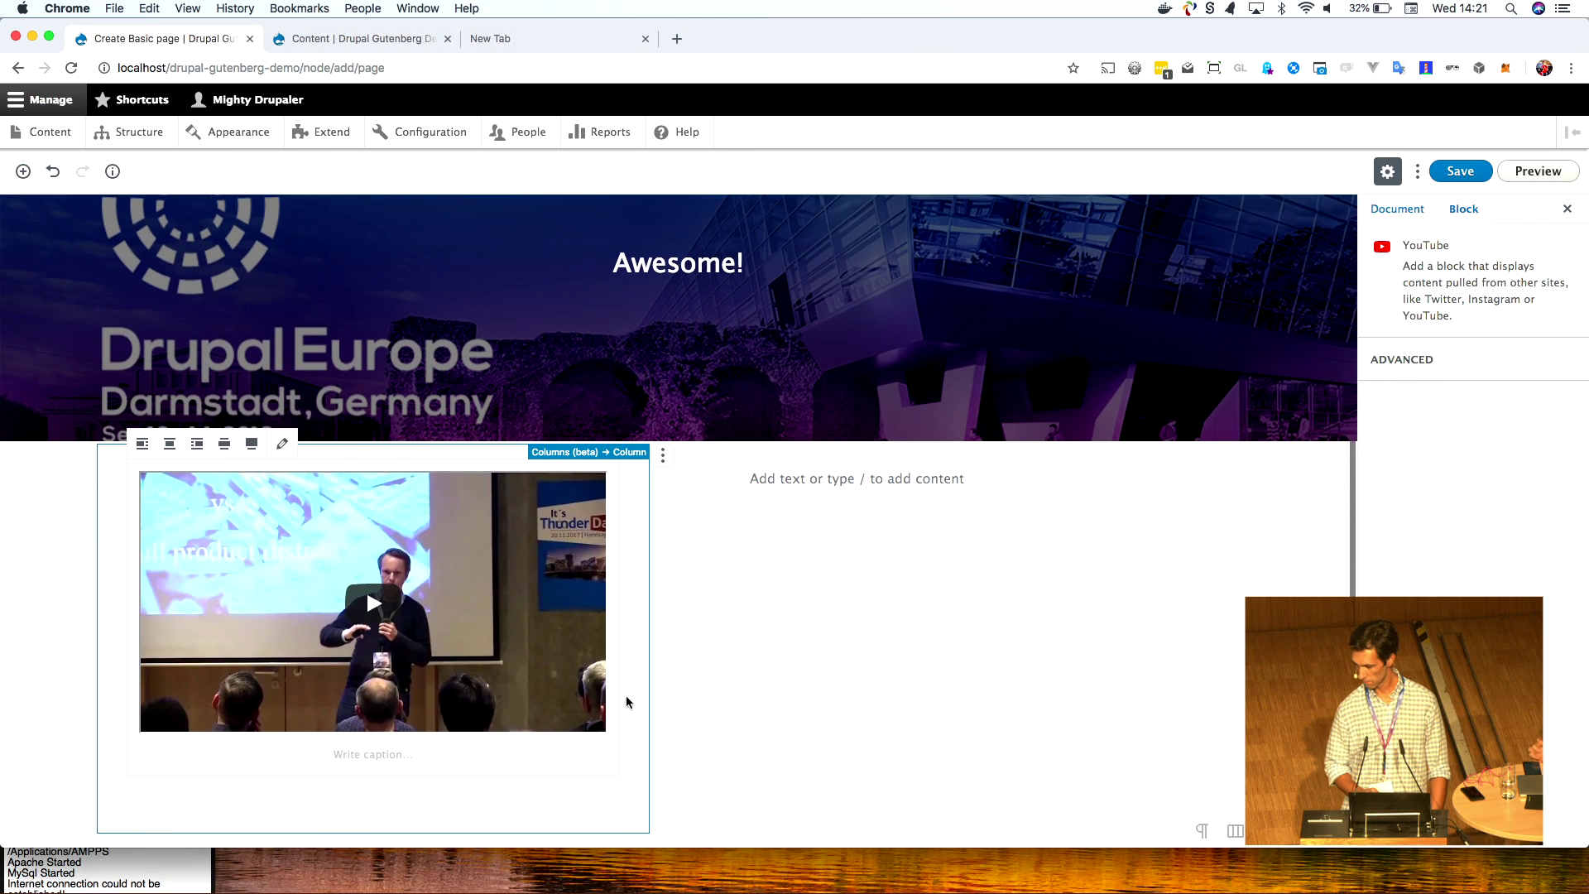
pyautogui.scroll(-1, 626, 702)
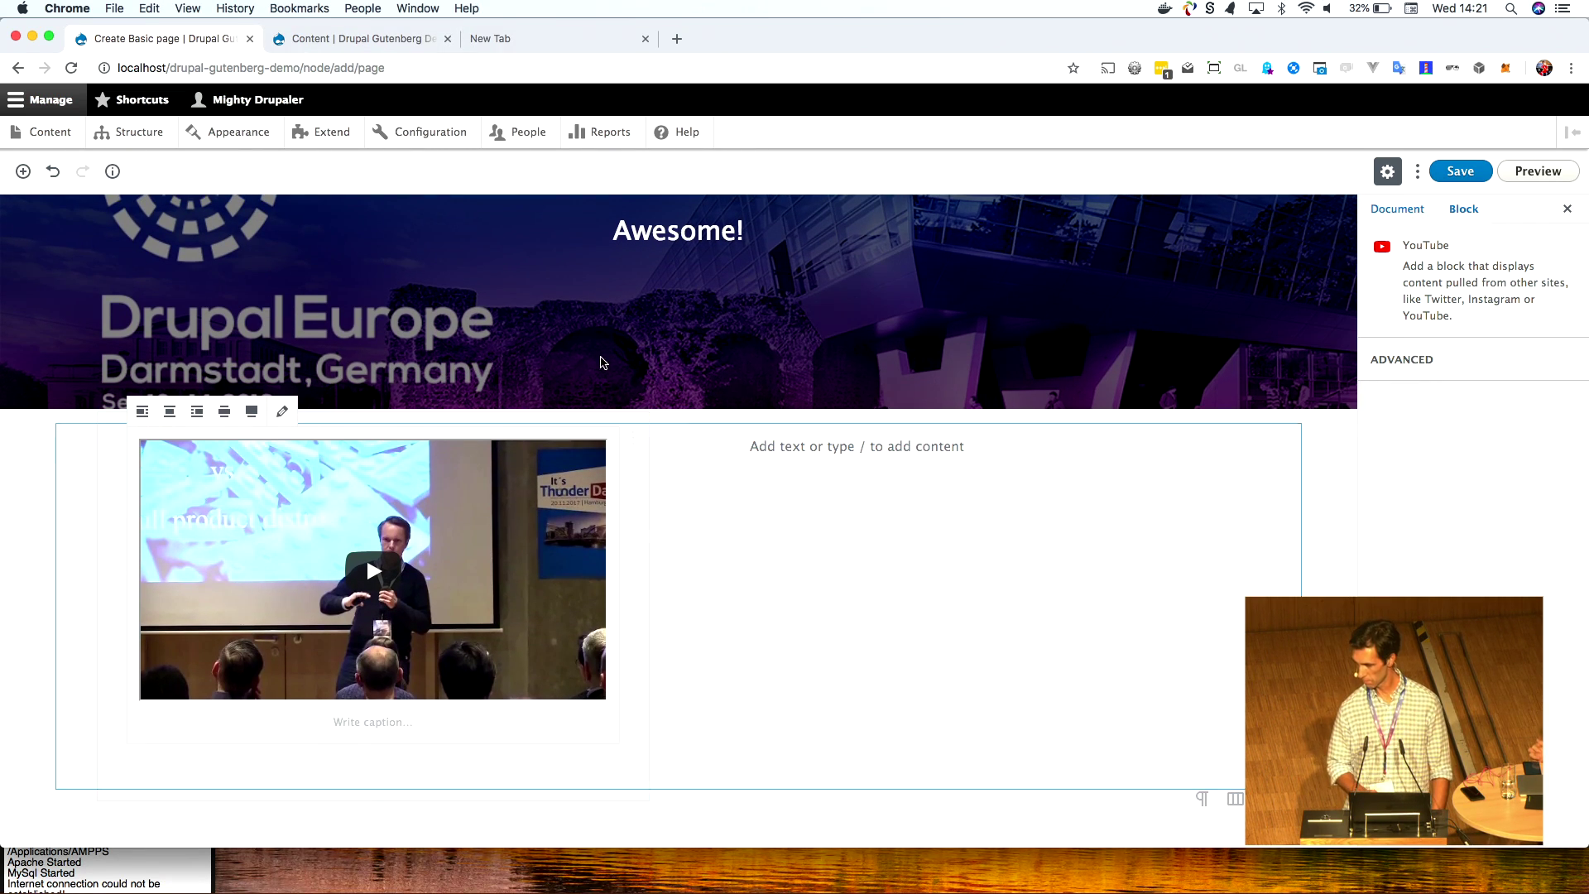
pyautogui.click(499, 45)
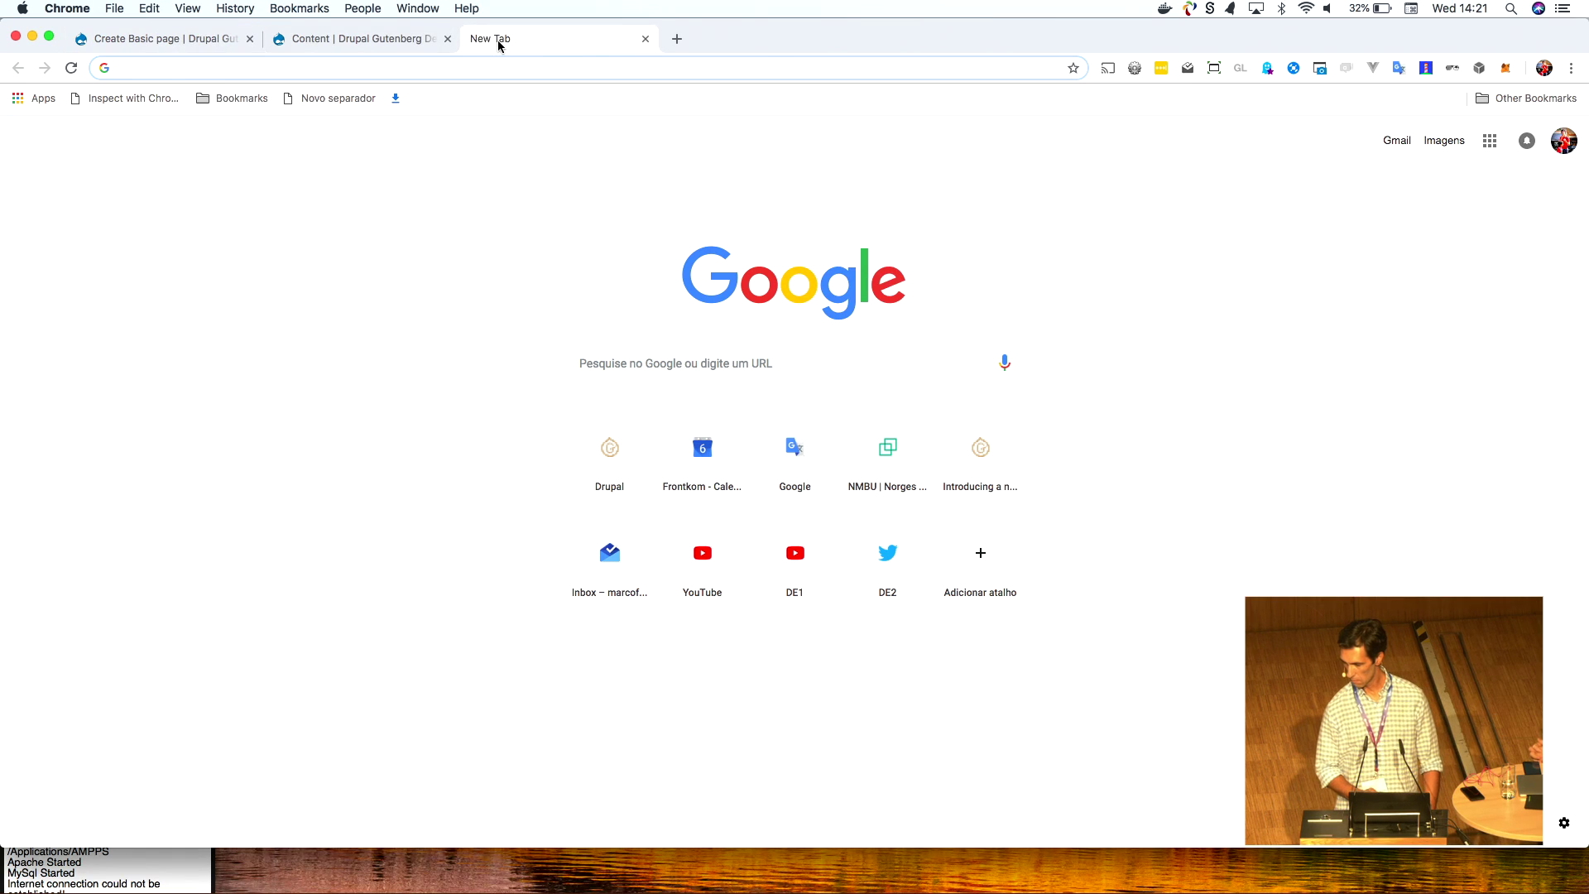
pyautogui.rightClick(892, 571)
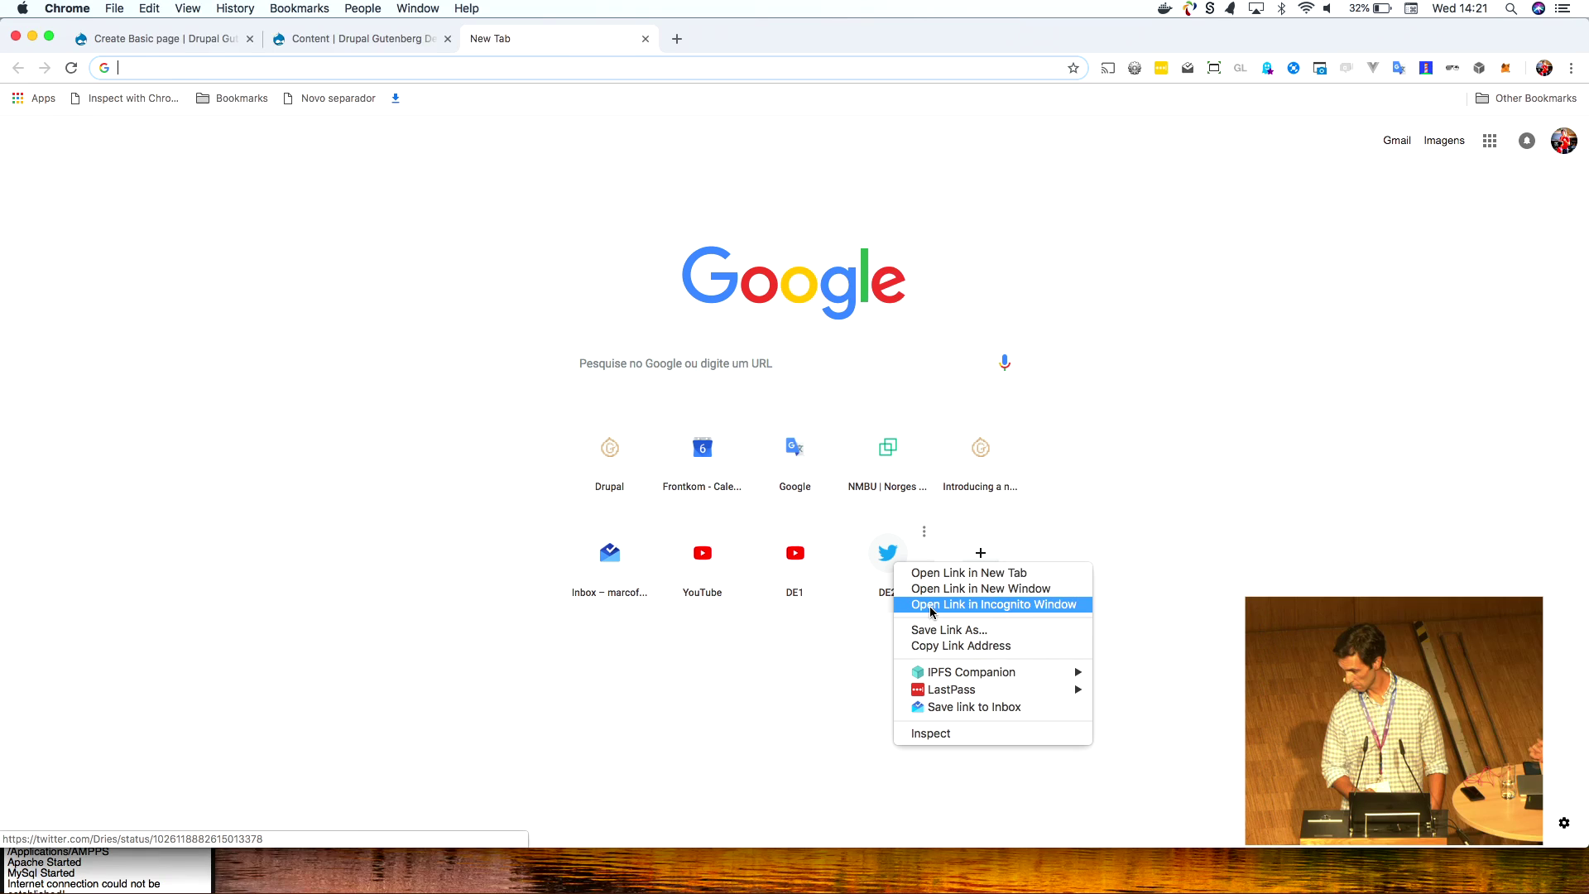
pyautogui.click(936, 649)
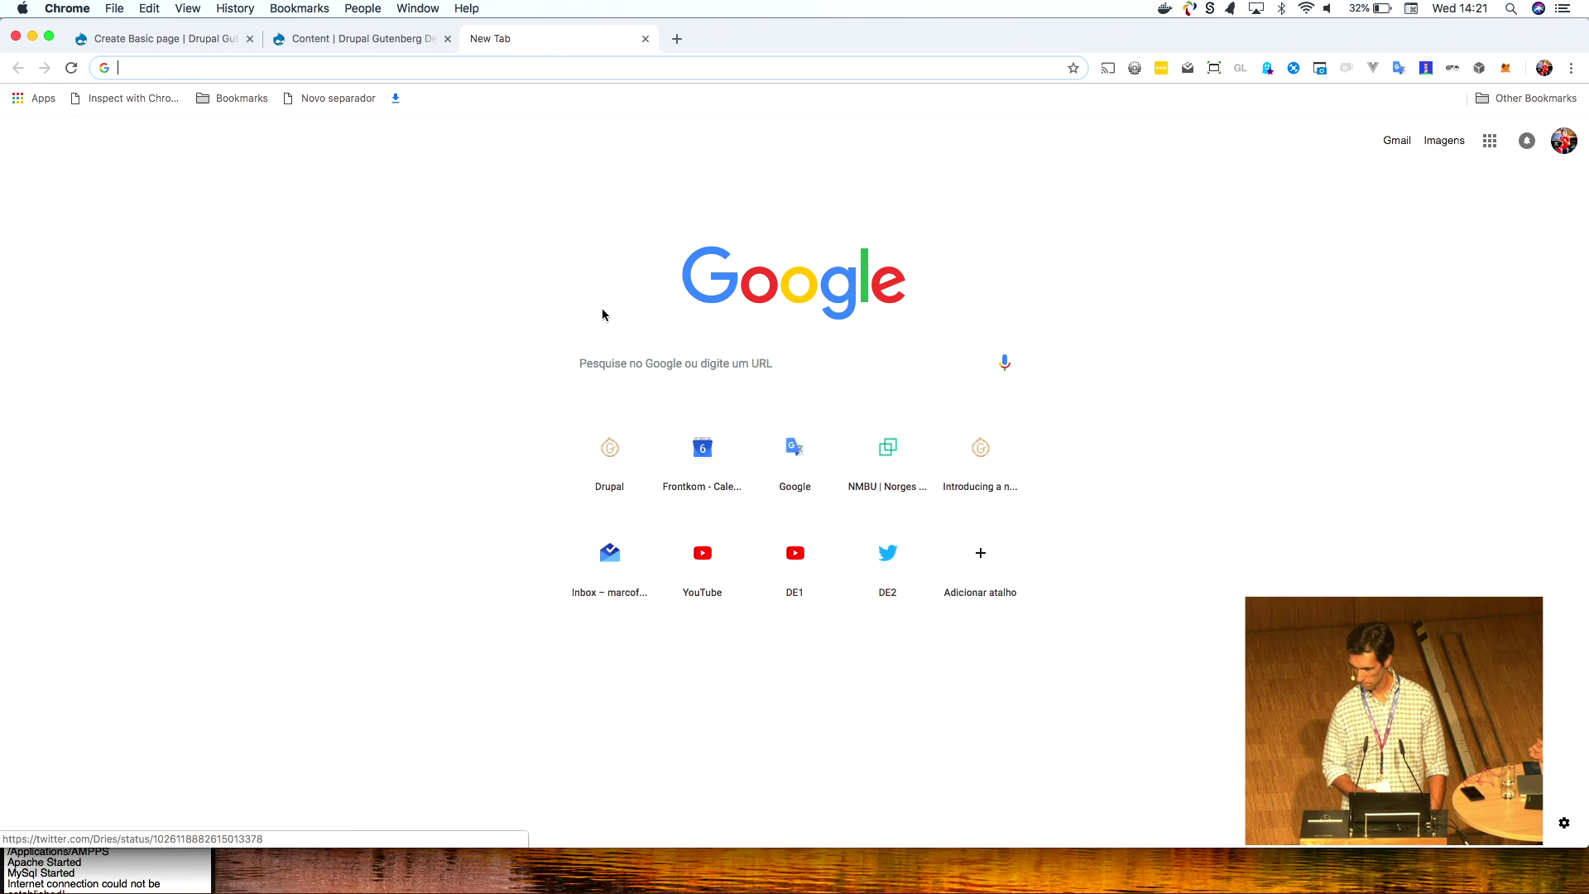
pyautogui.click(163, 39)
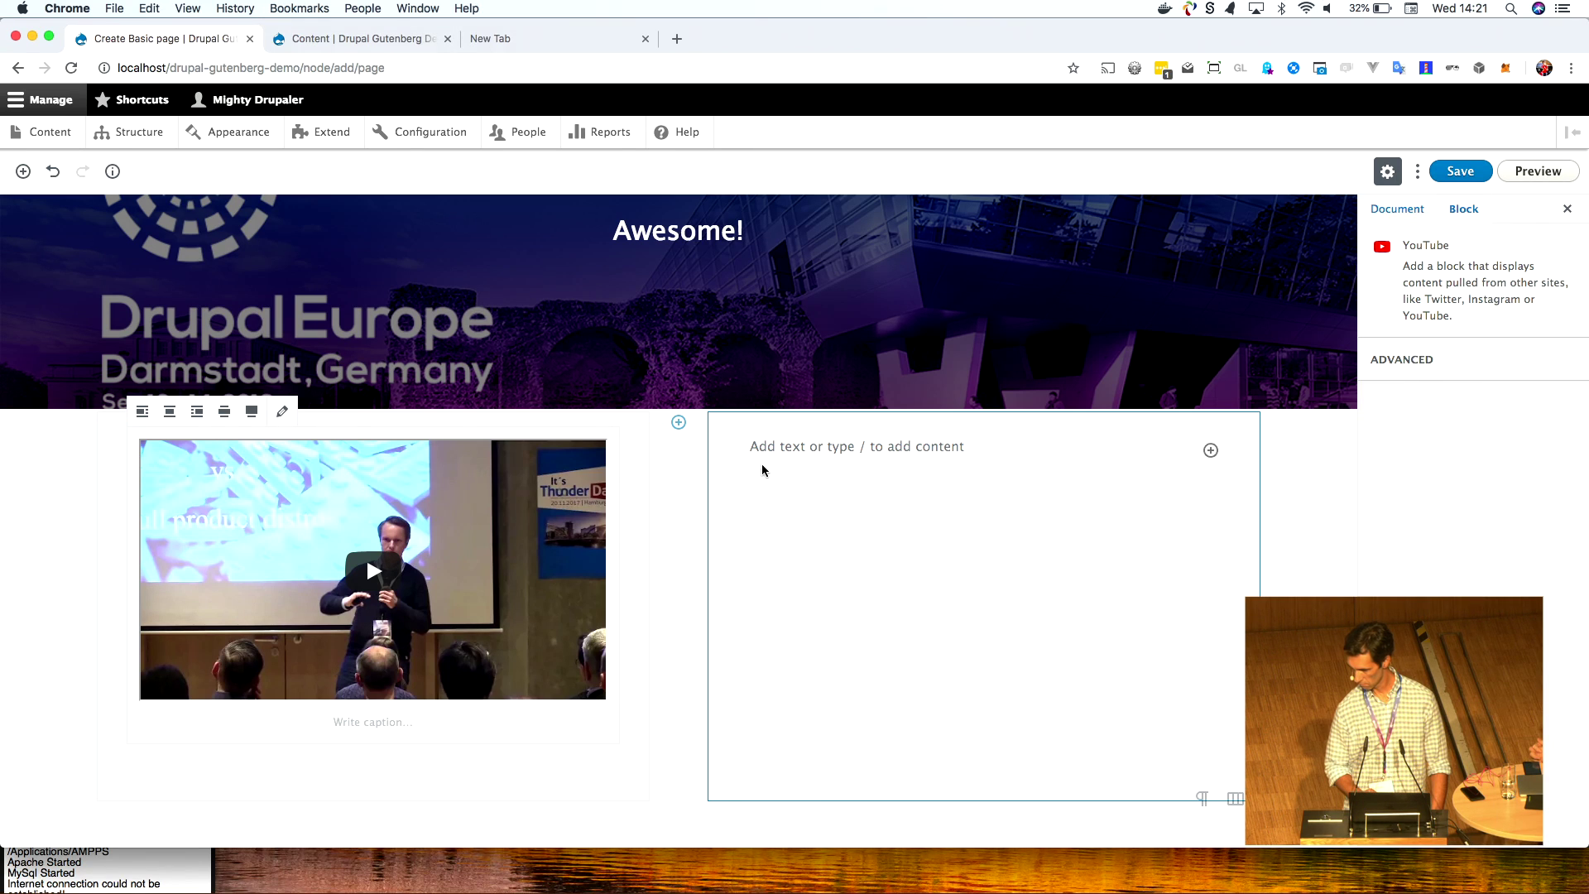
pyautogui.click(782, 447)
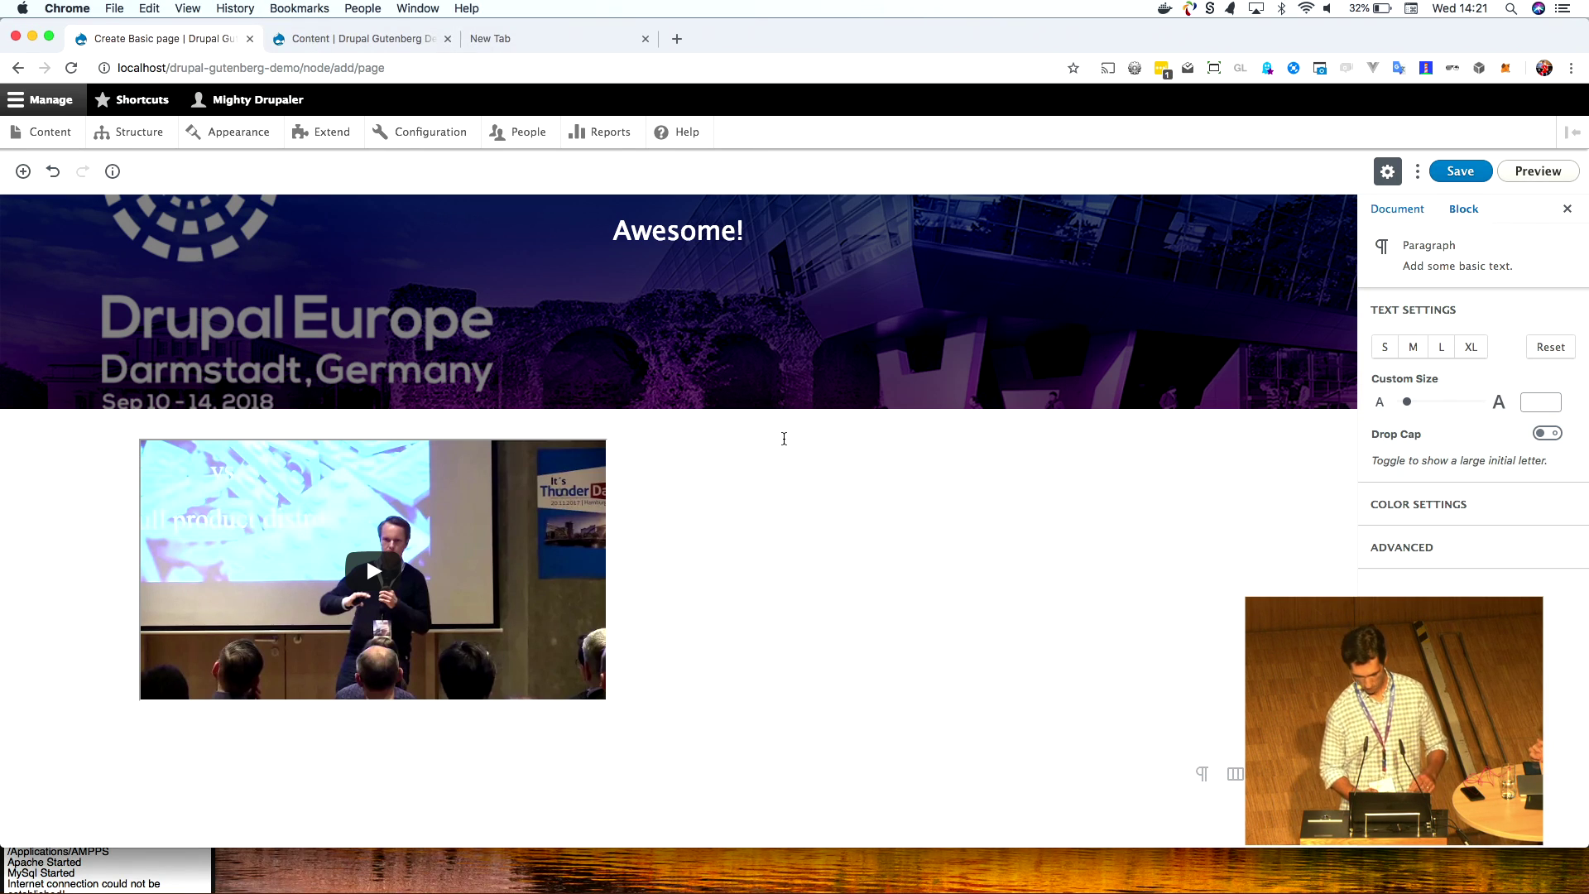
pyautogui.press('super+v')
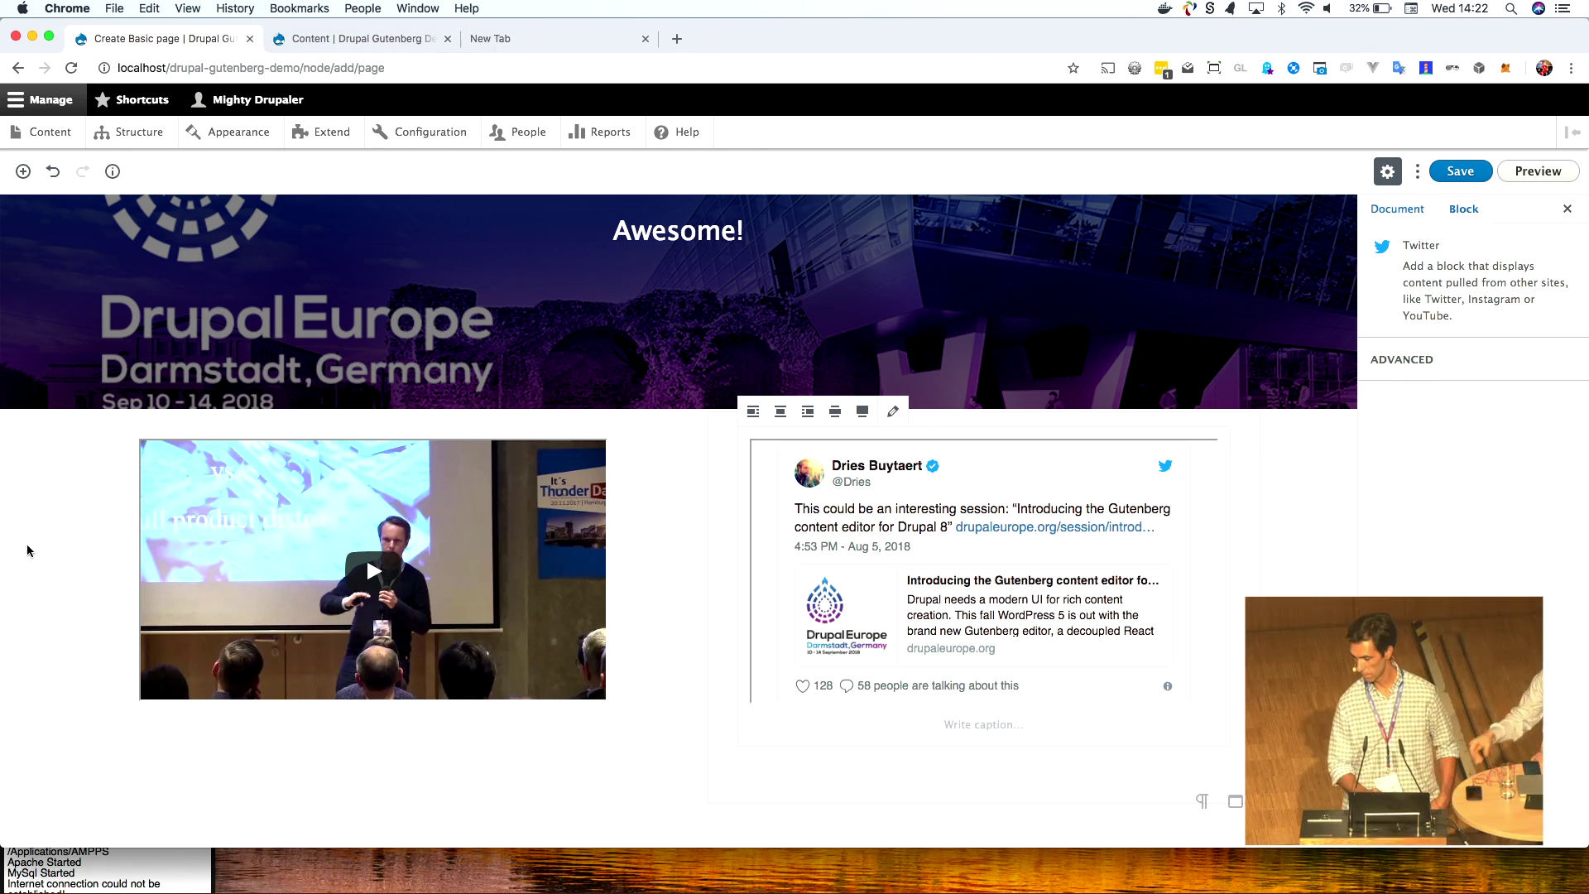
# - Insert the "Powered by Drupal [System]" Drupal block below the tweet in the second column
pyautogui.scroll(-1, 28, 550)
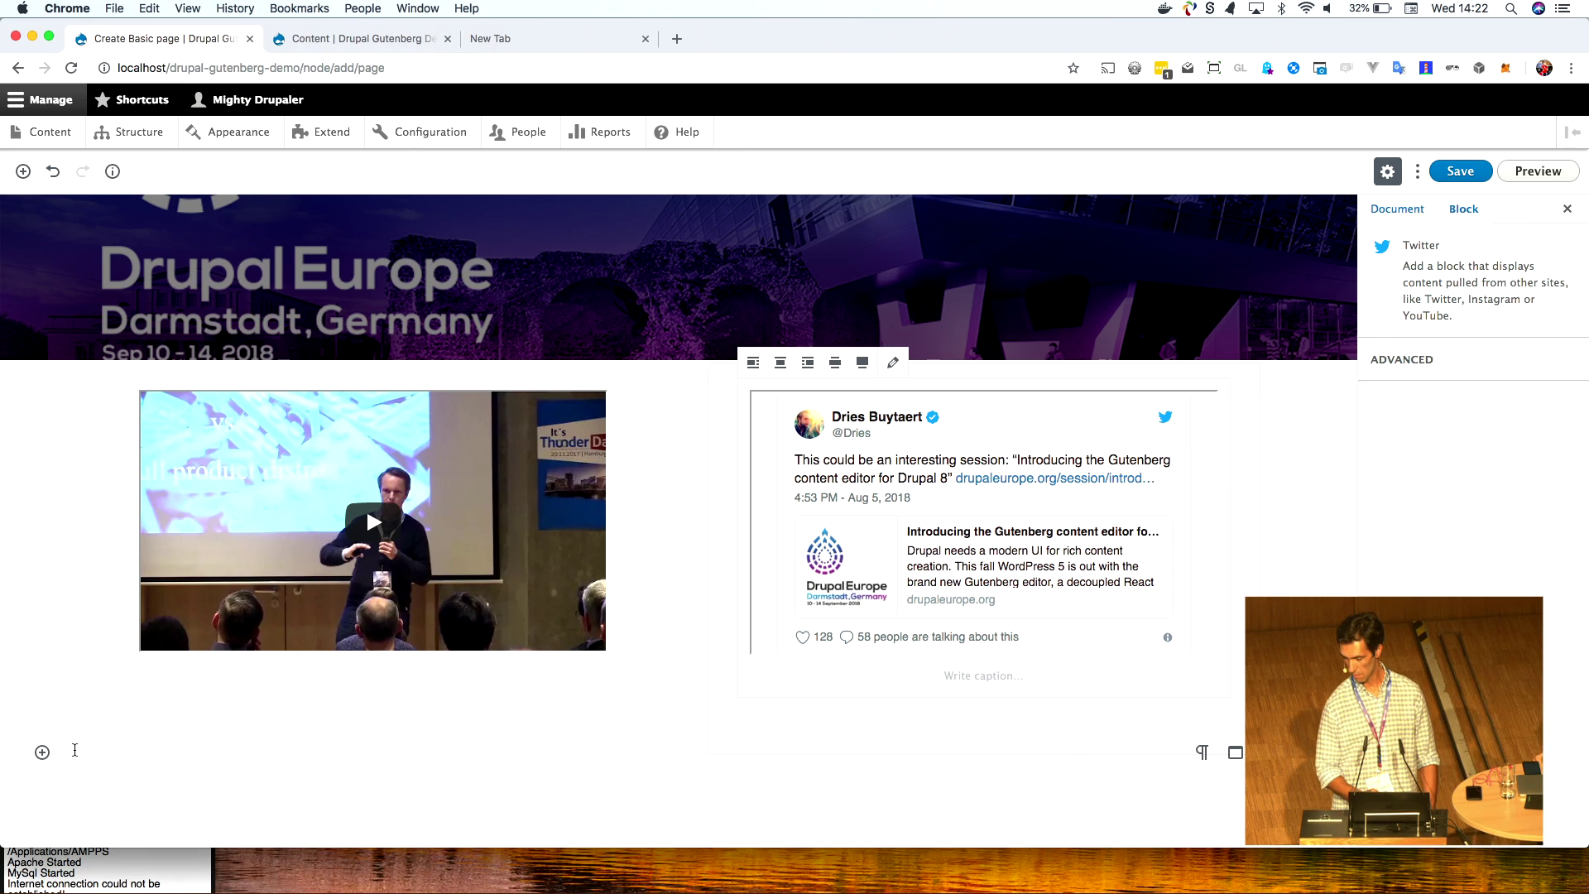
pyautogui.click(43, 752)
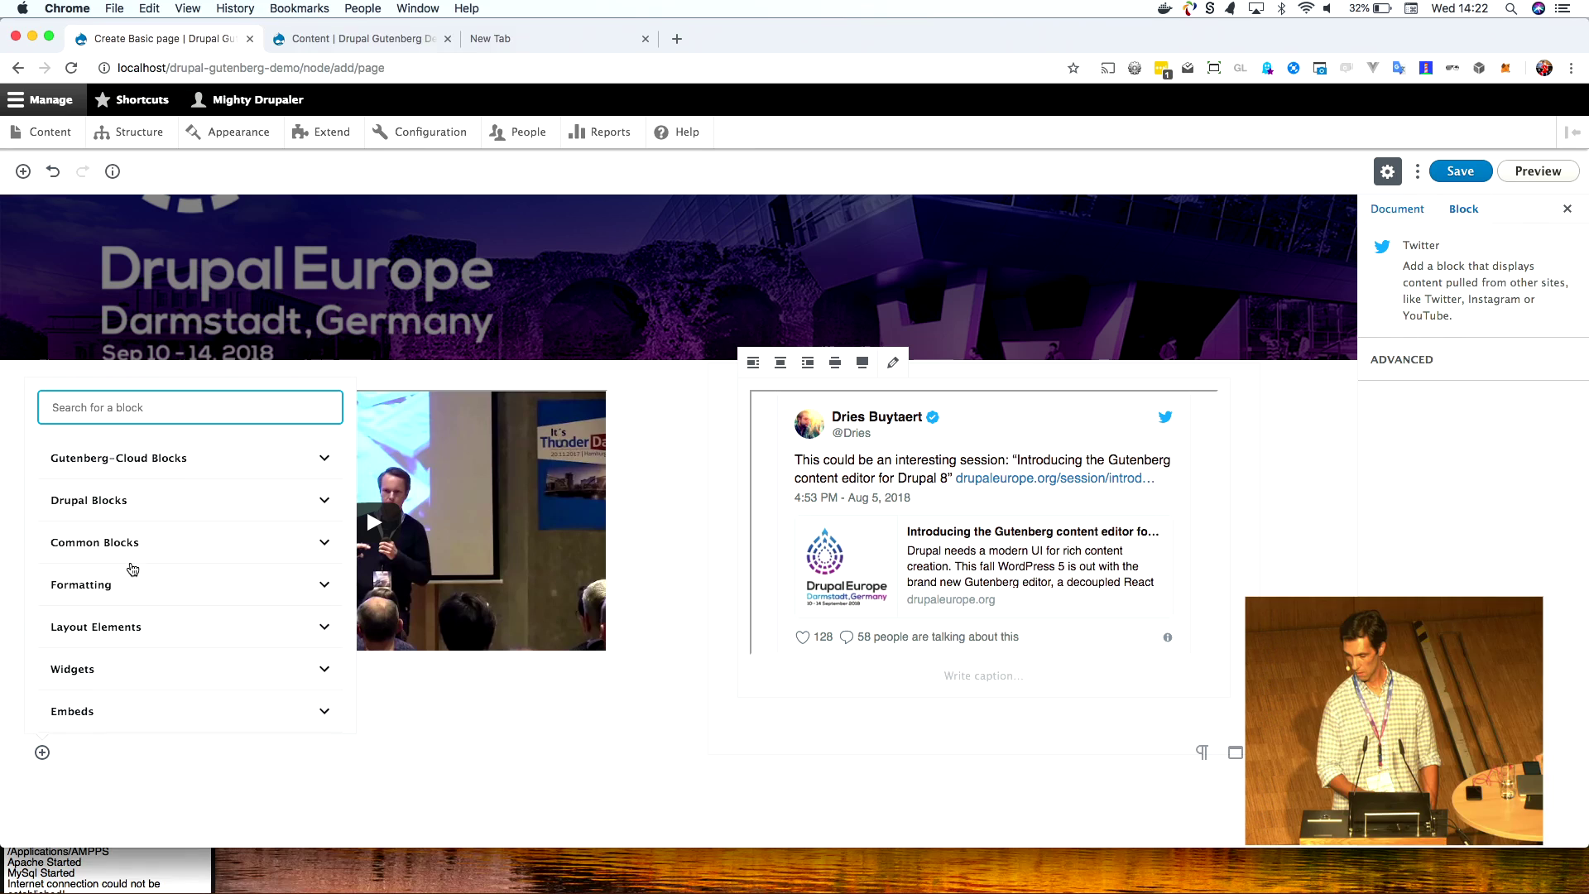
pyautogui.click(155, 501)
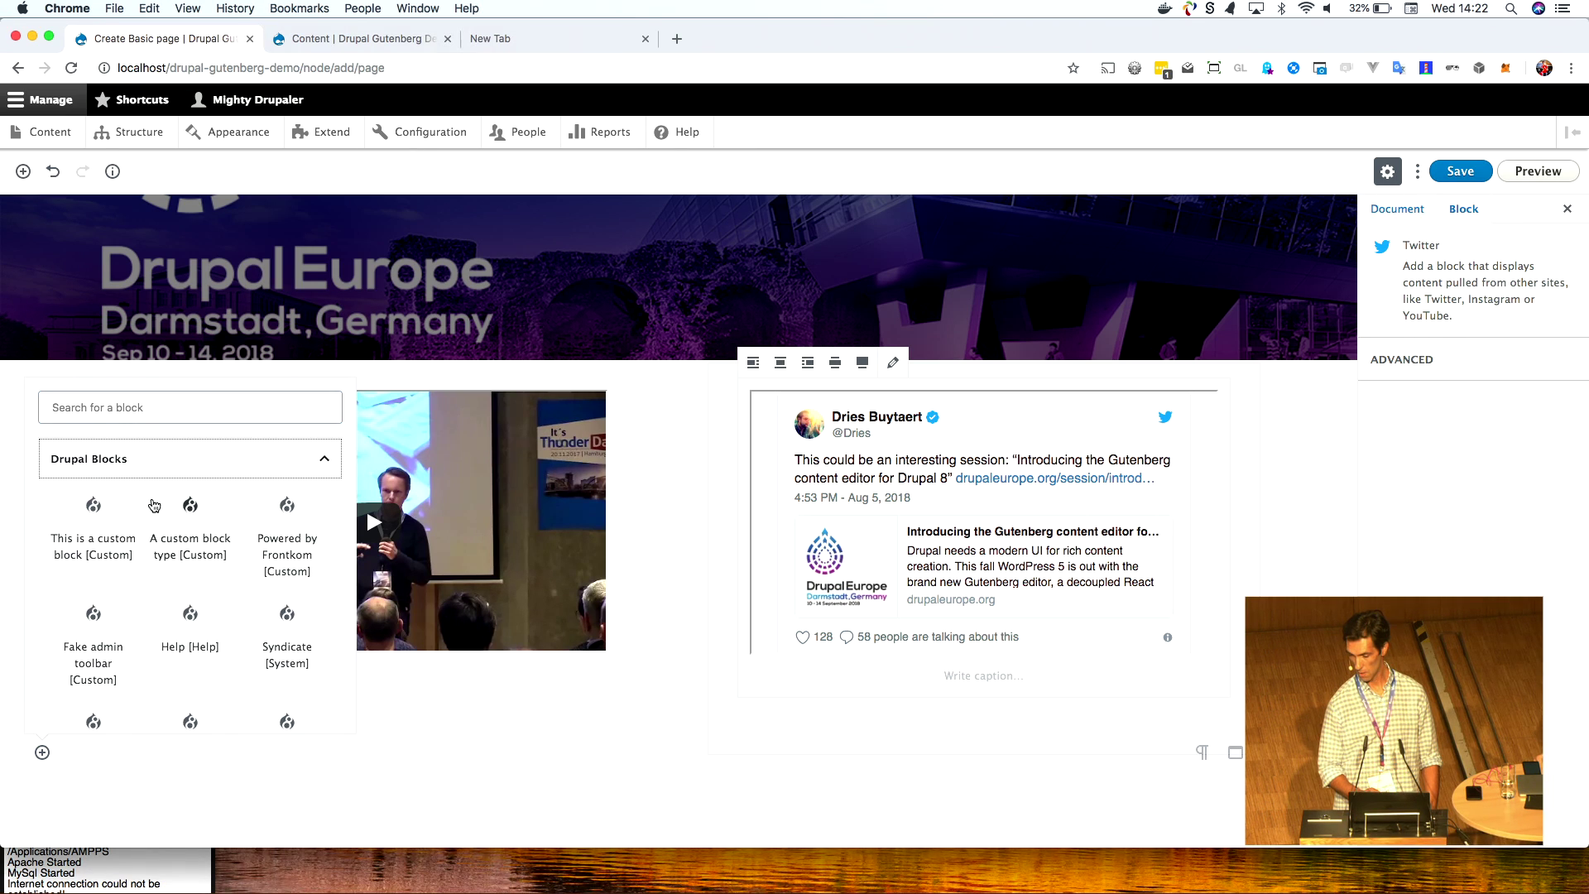
pyautogui.scroll(-3, 234, 536)
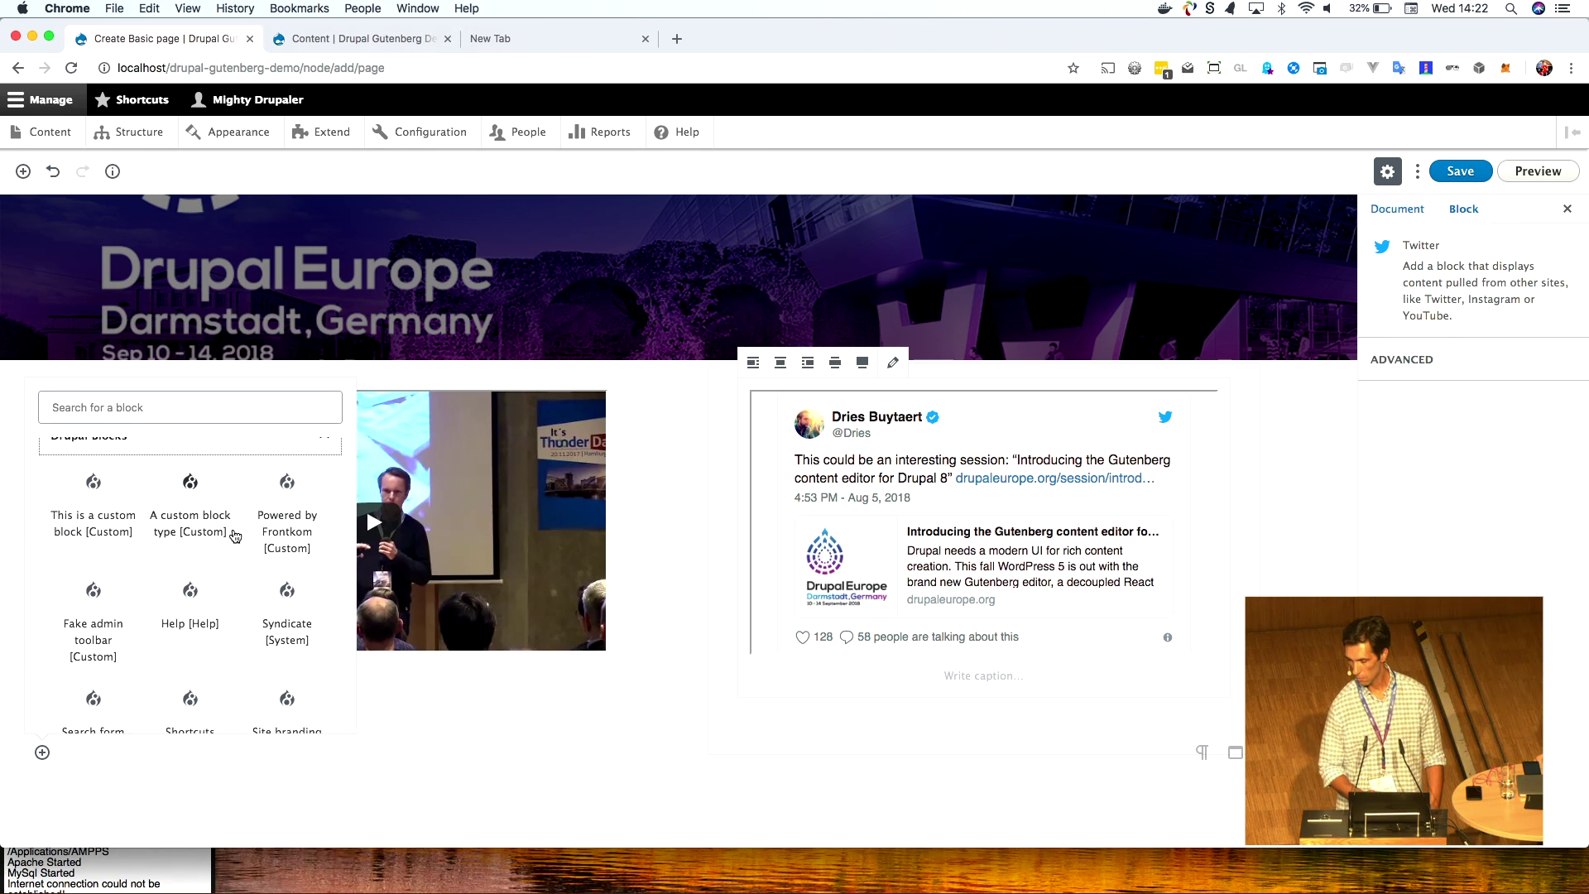
pyautogui.scroll(-1, 235, 536)
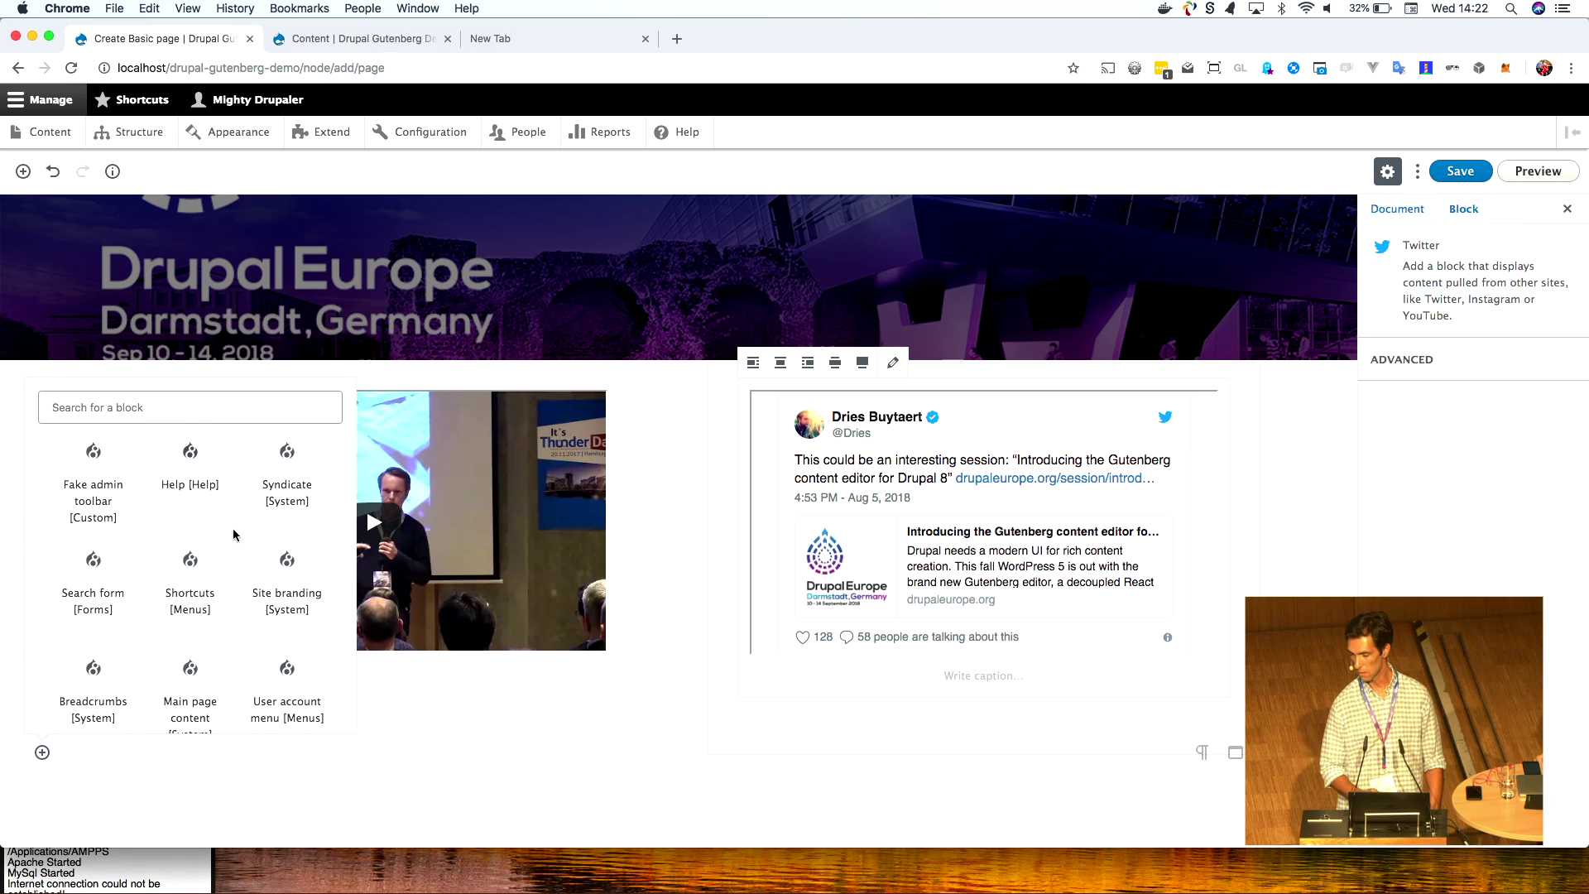
pyautogui.scroll(-2, 234, 536)
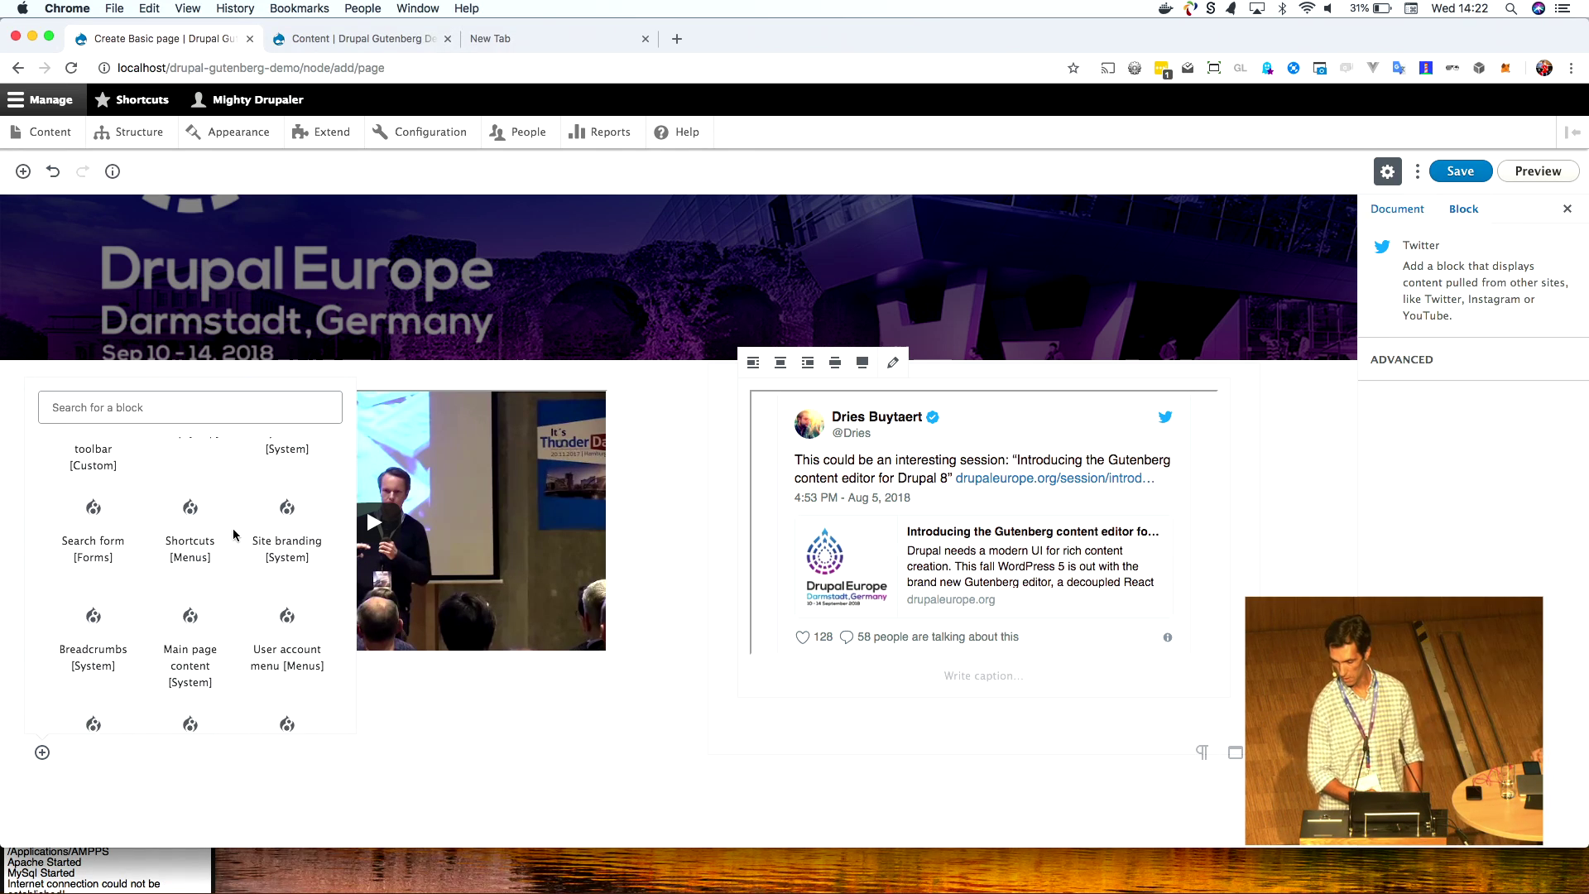
pyautogui.scroll(-2, 235, 536)
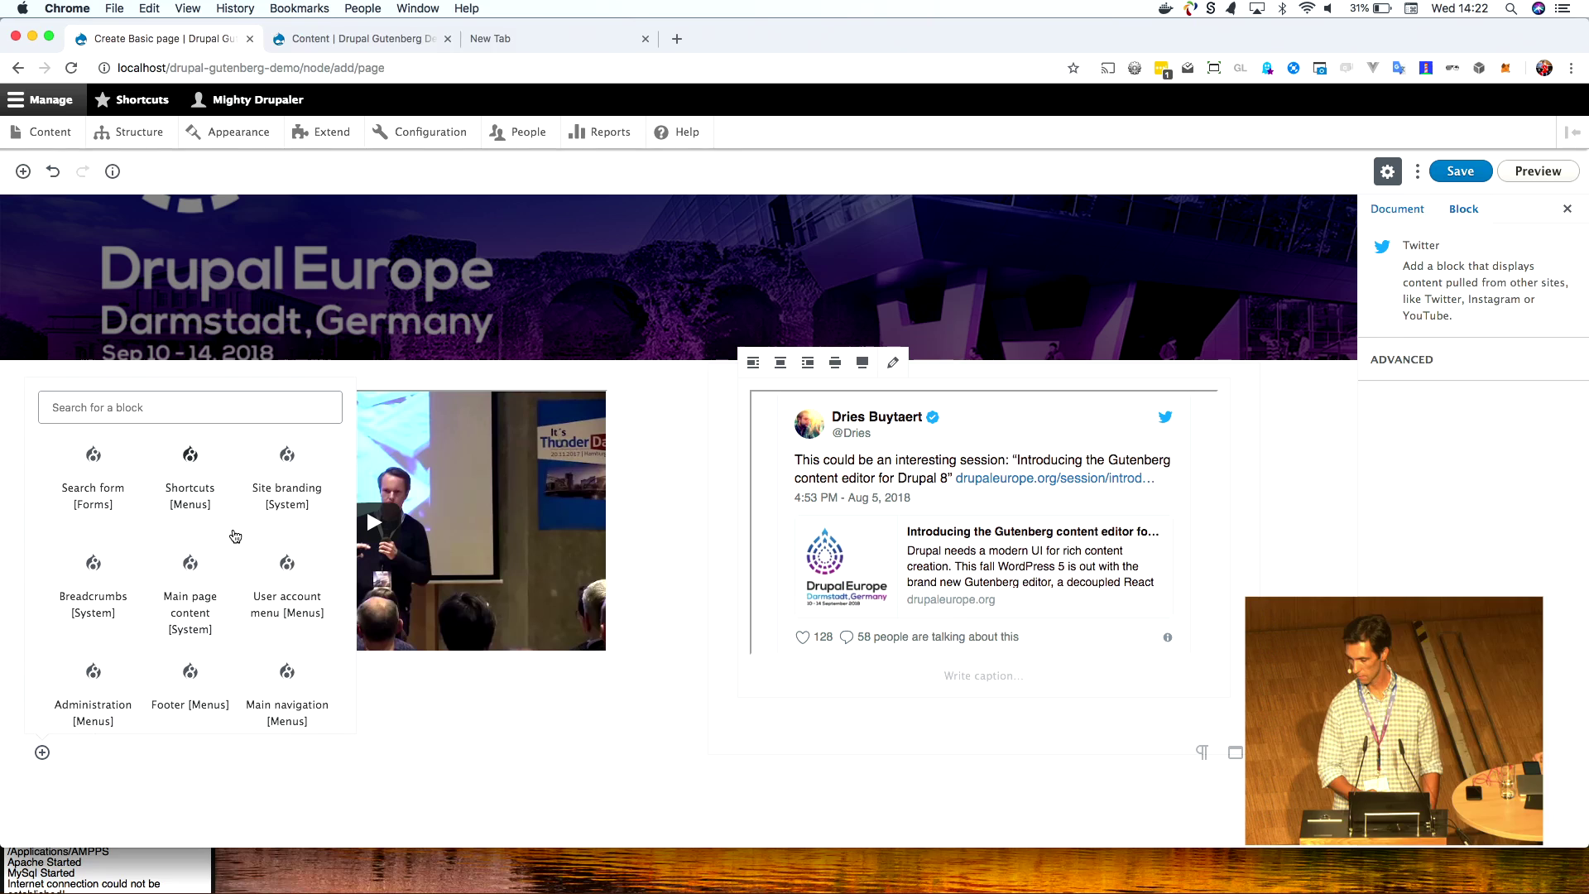
pyautogui.scroll(2, 235, 536)
pyautogui.scroll(-1, 235, 536)
pyautogui.scroll(3, 235, 536)
pyautogui.scroll(-4, 235, 536)
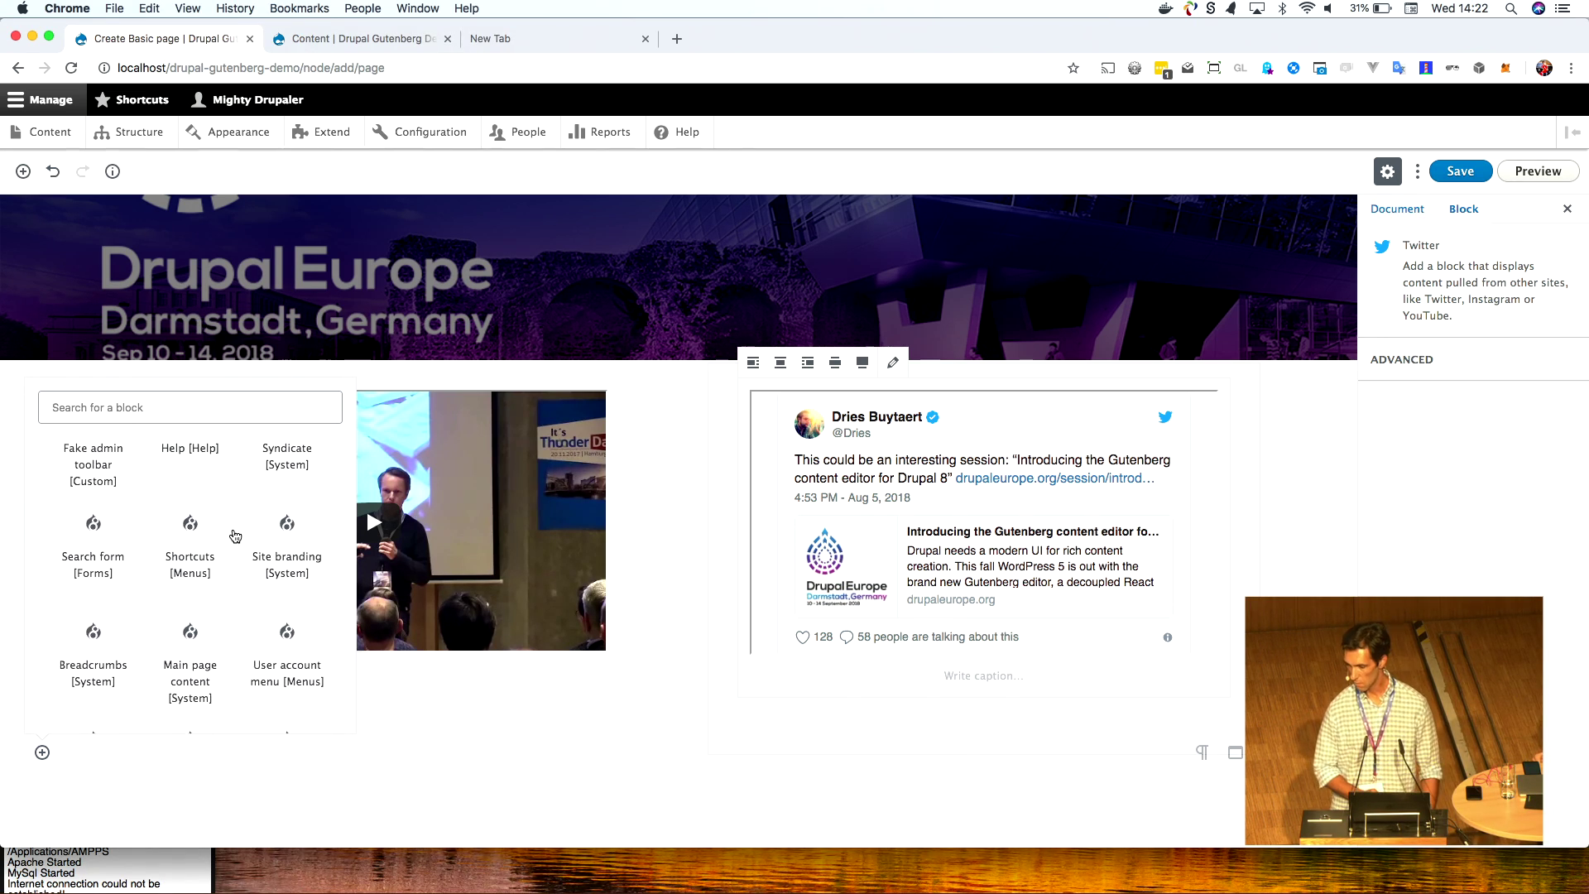
pyautogui.scroll(-4, 235, 537)
pyautogui.scroll(1, 235, 536)
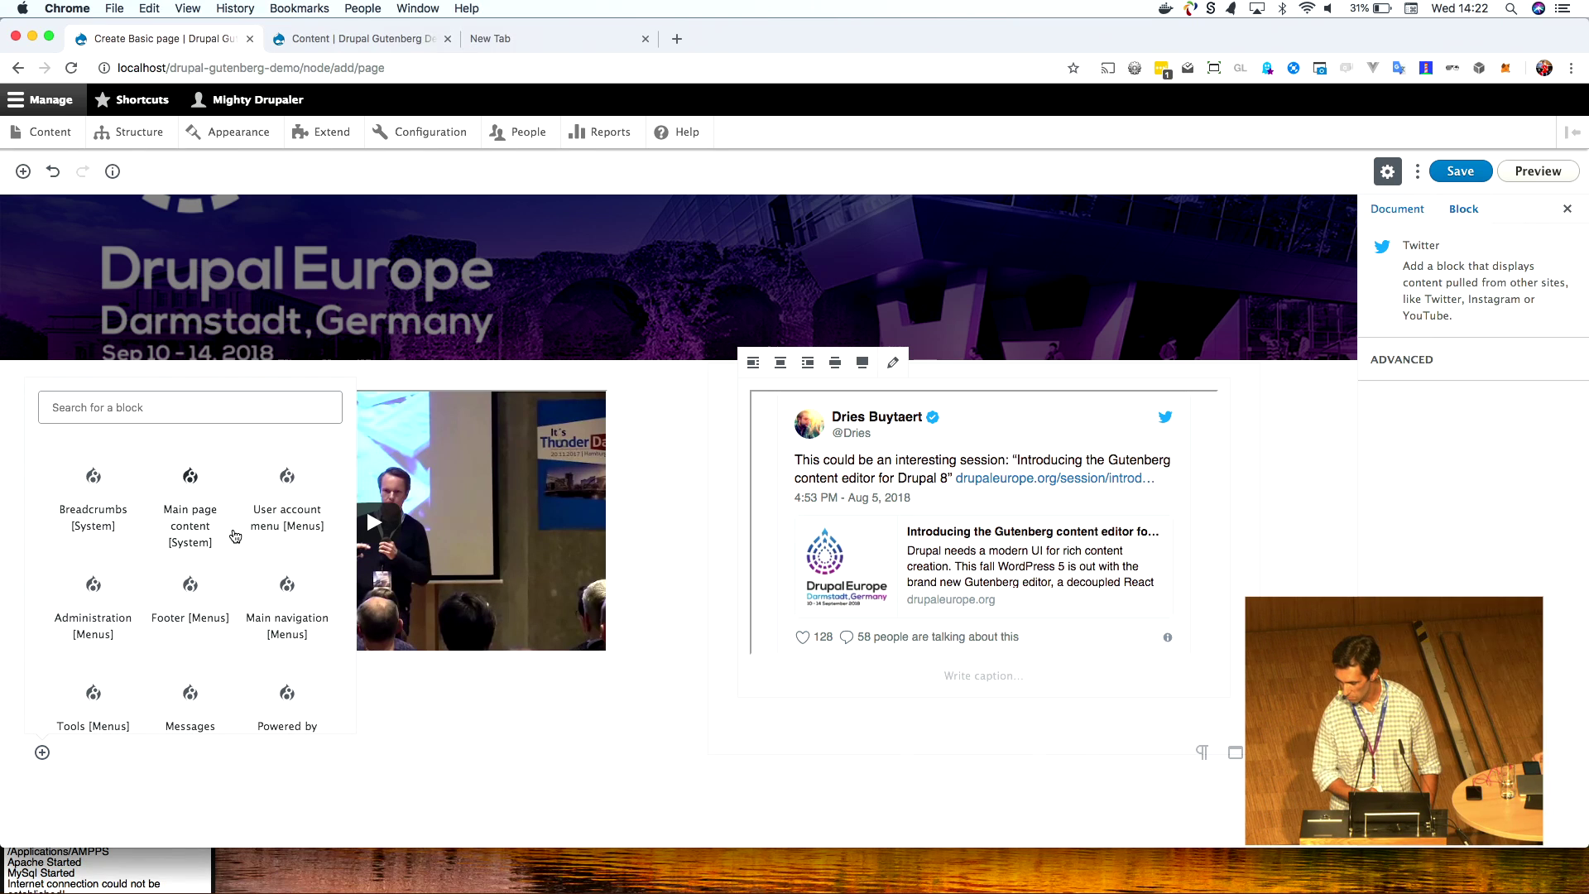
pyautogui.scroll(-2, 235, 537)
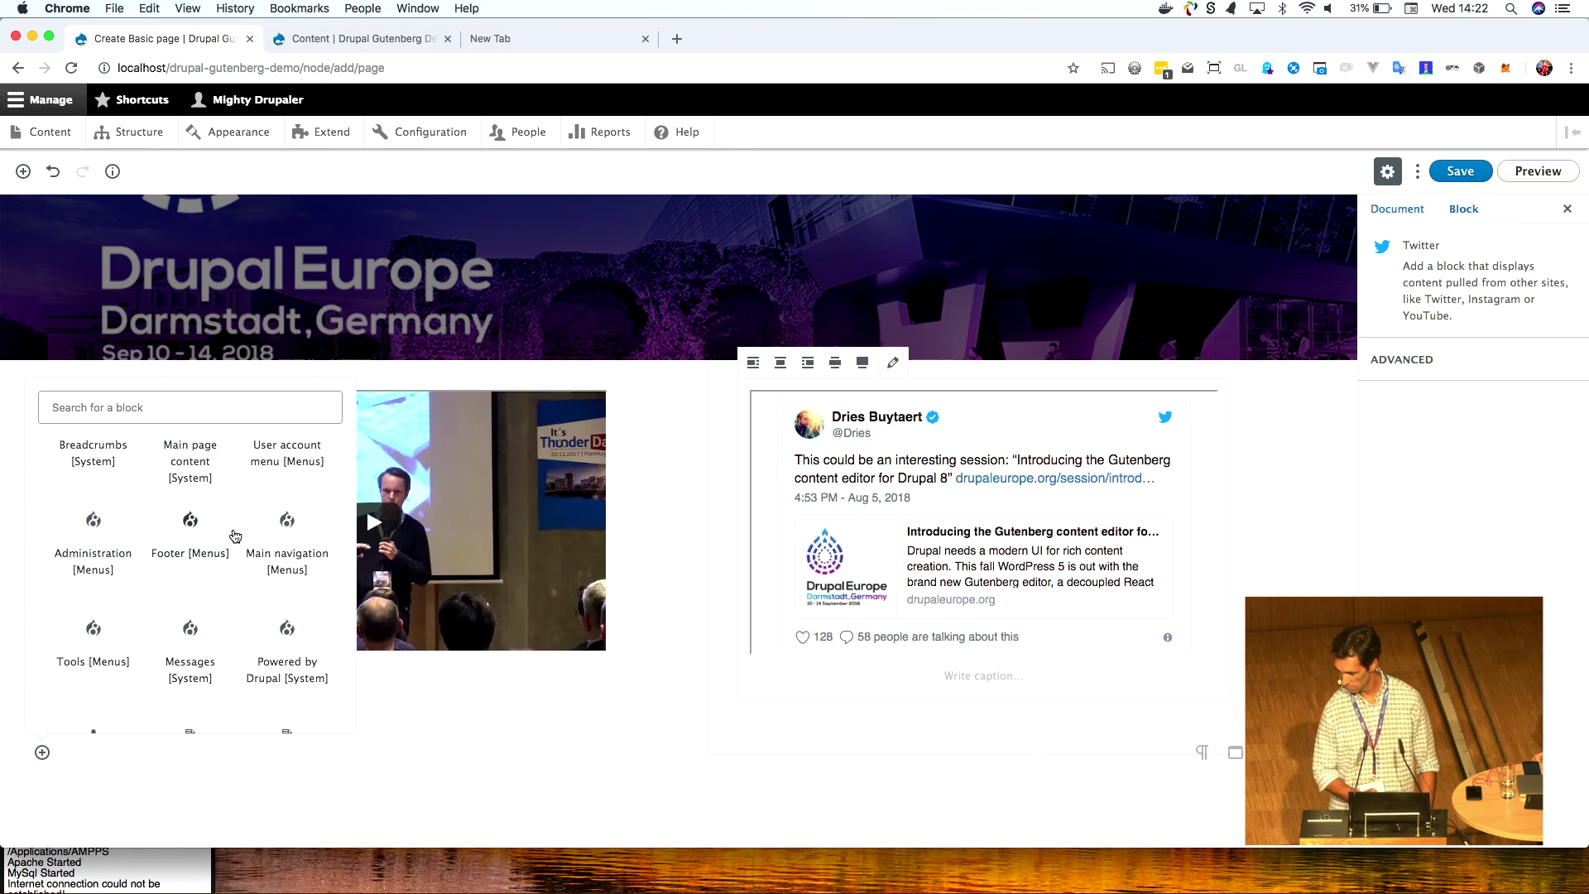
pyautogui.click(299, 645)
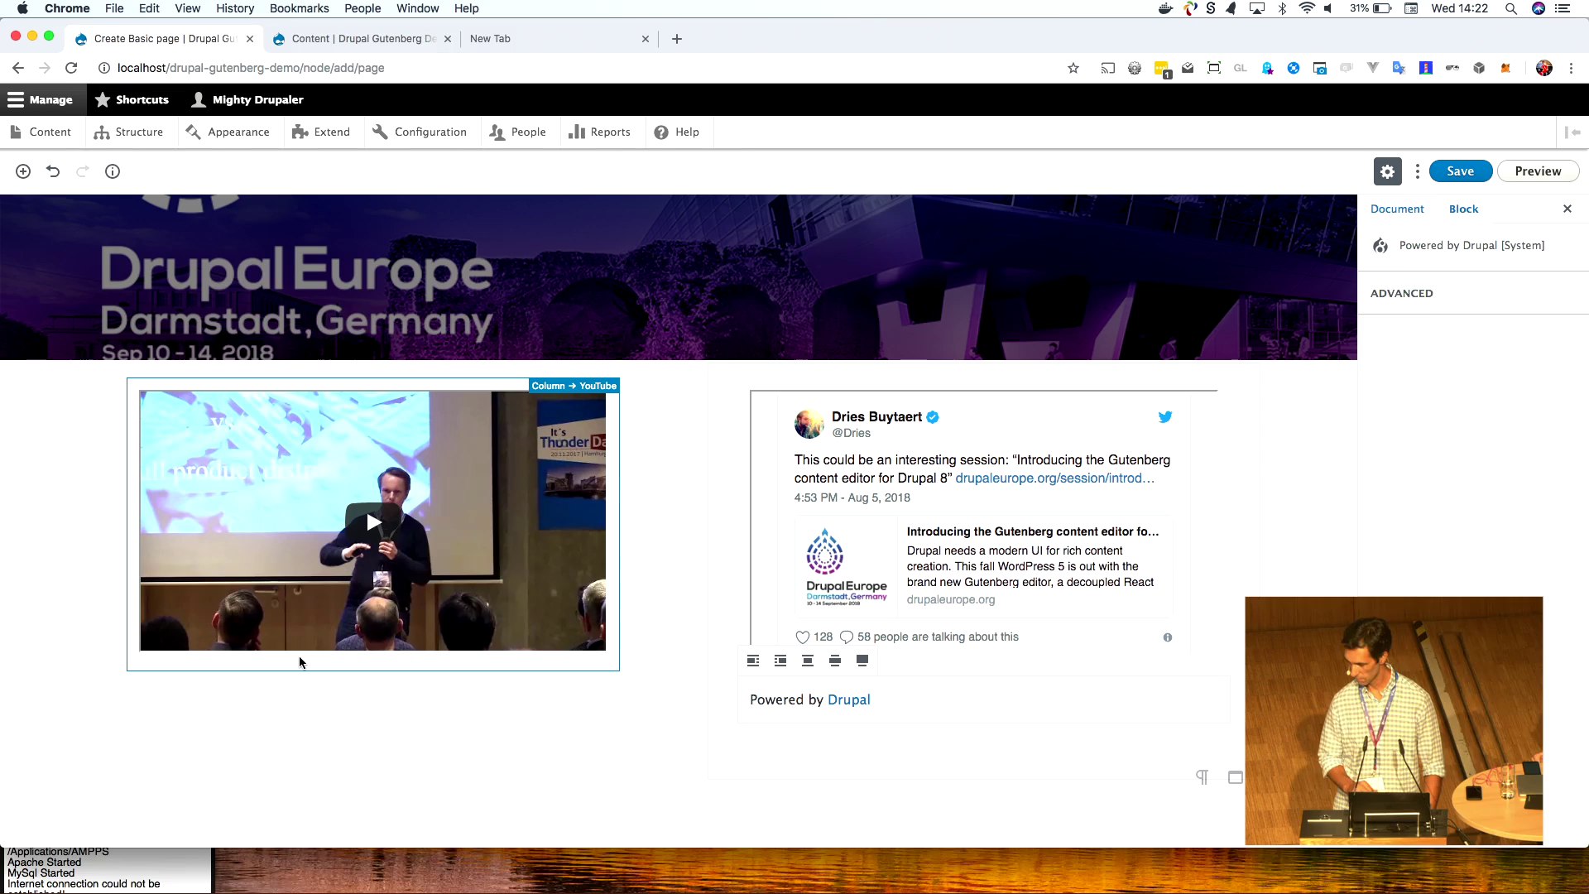
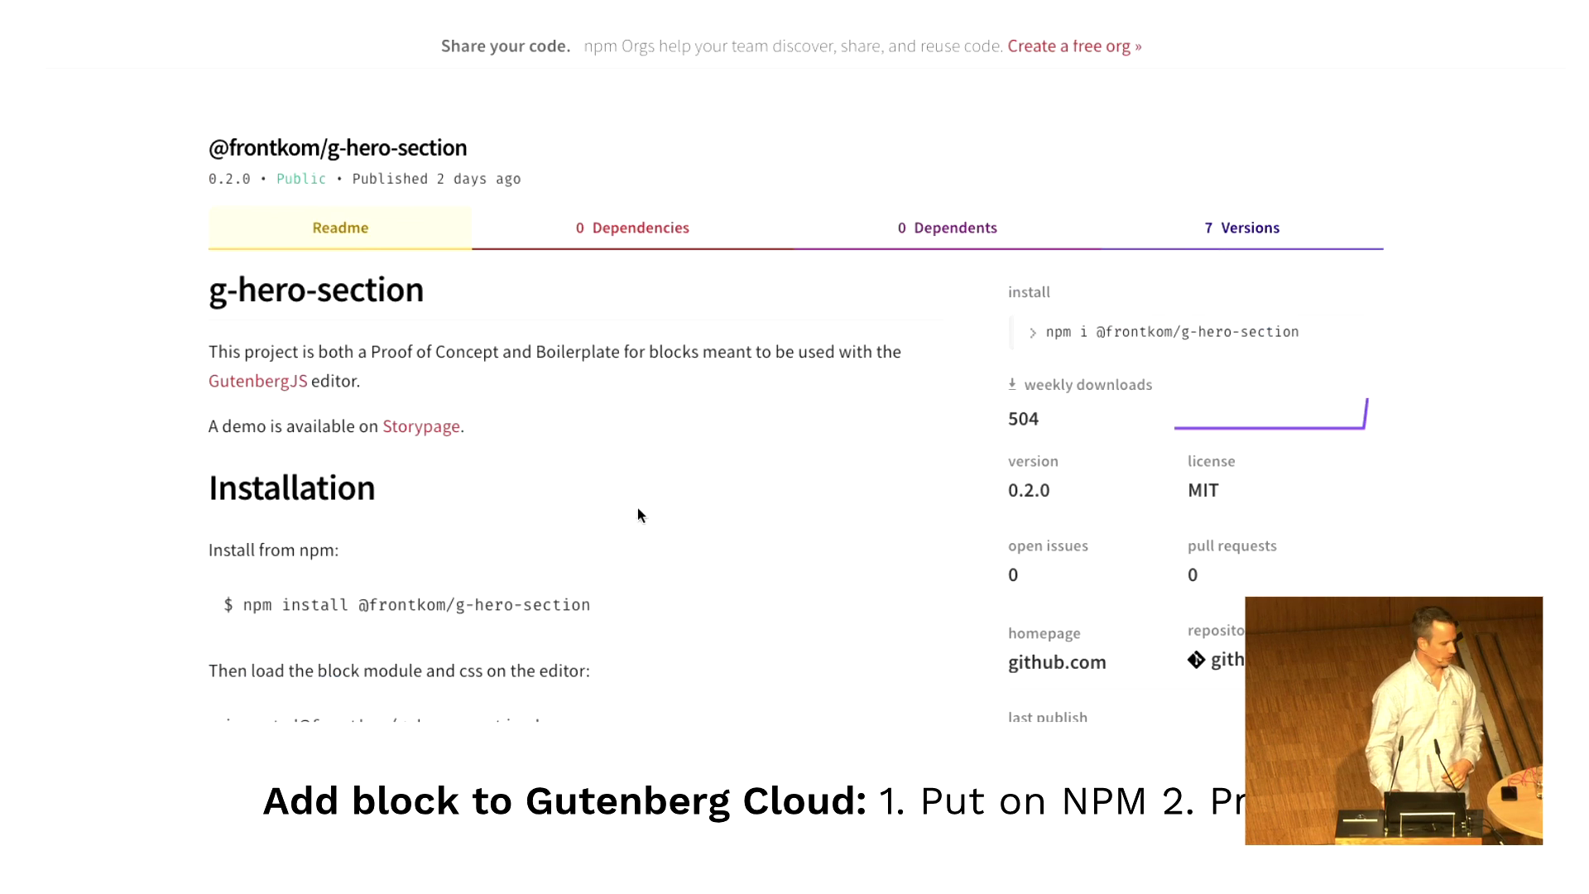
pyautogui.scroll(-12, 638, 511)
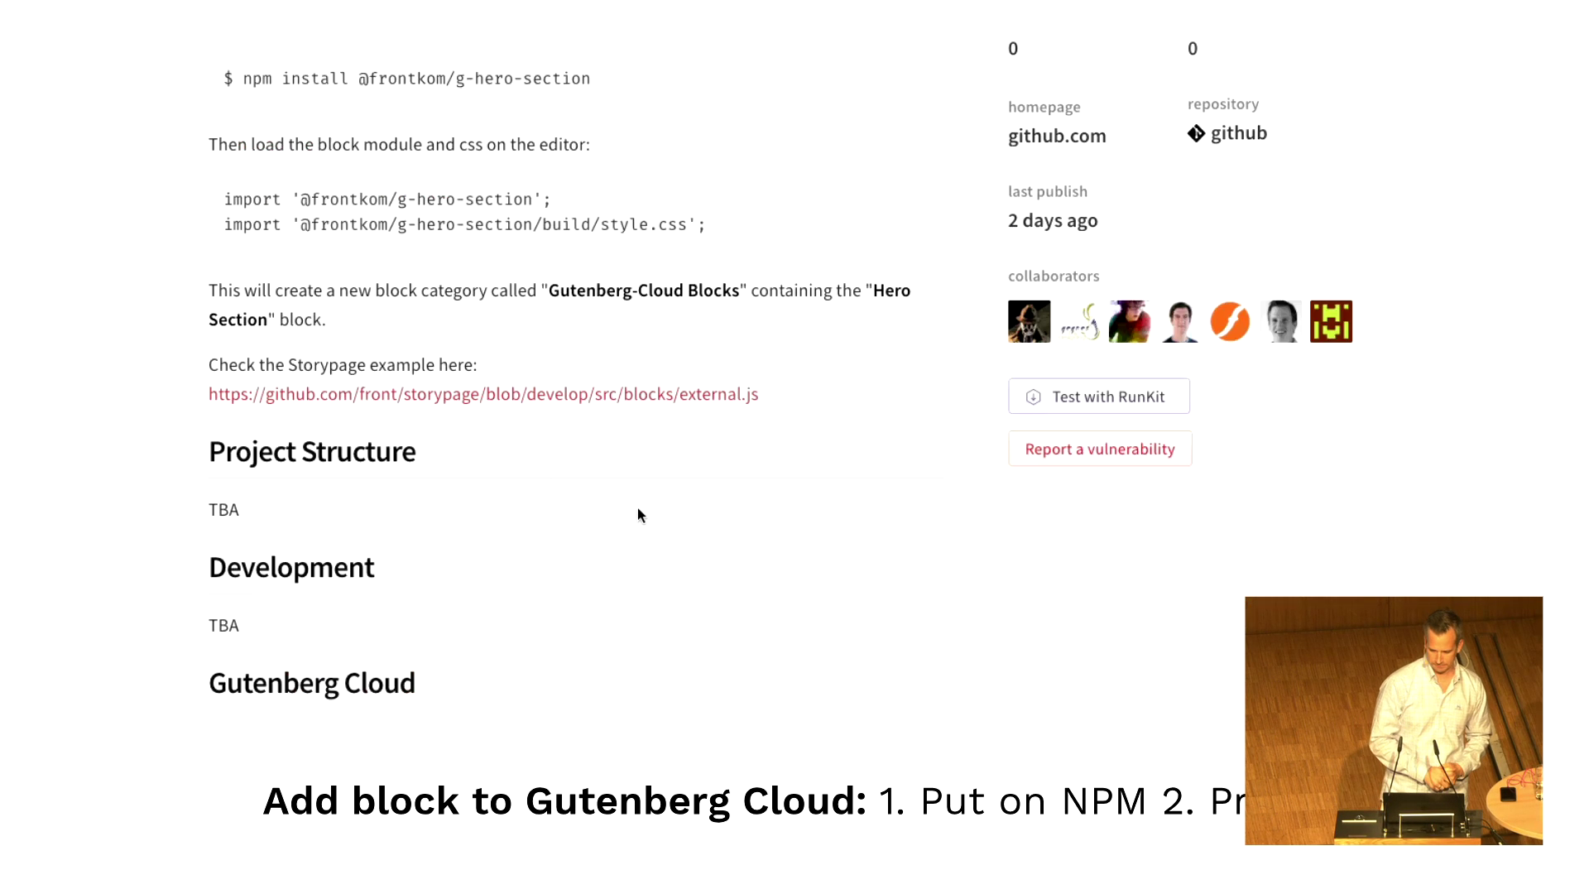
pyautogui.scroll(12, 639, 511)
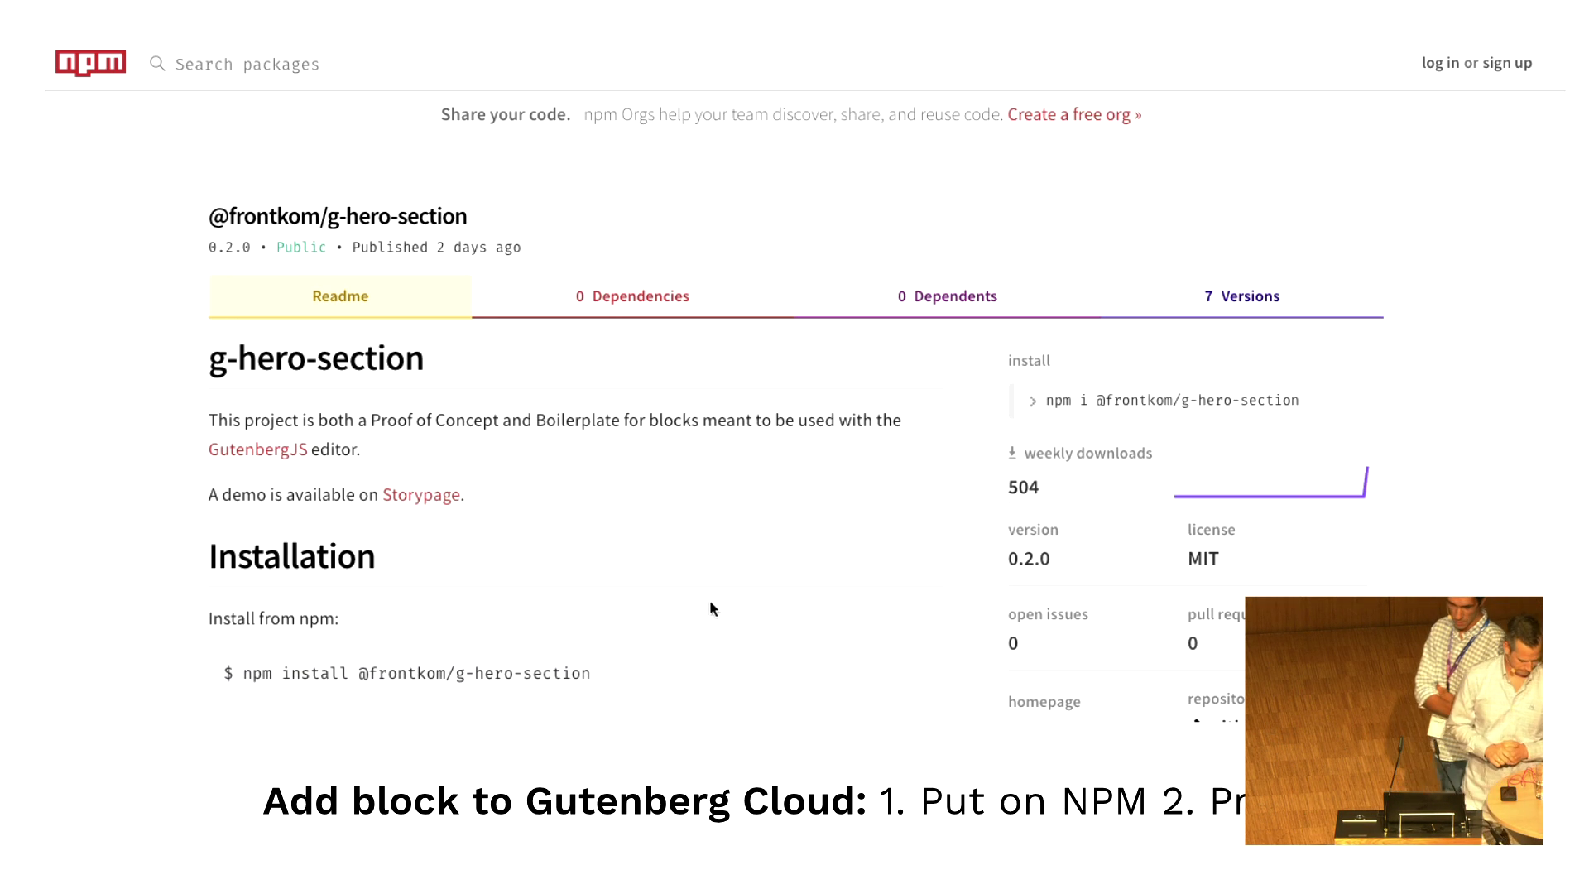
pyautogui.scroll(-12, 639, 510)
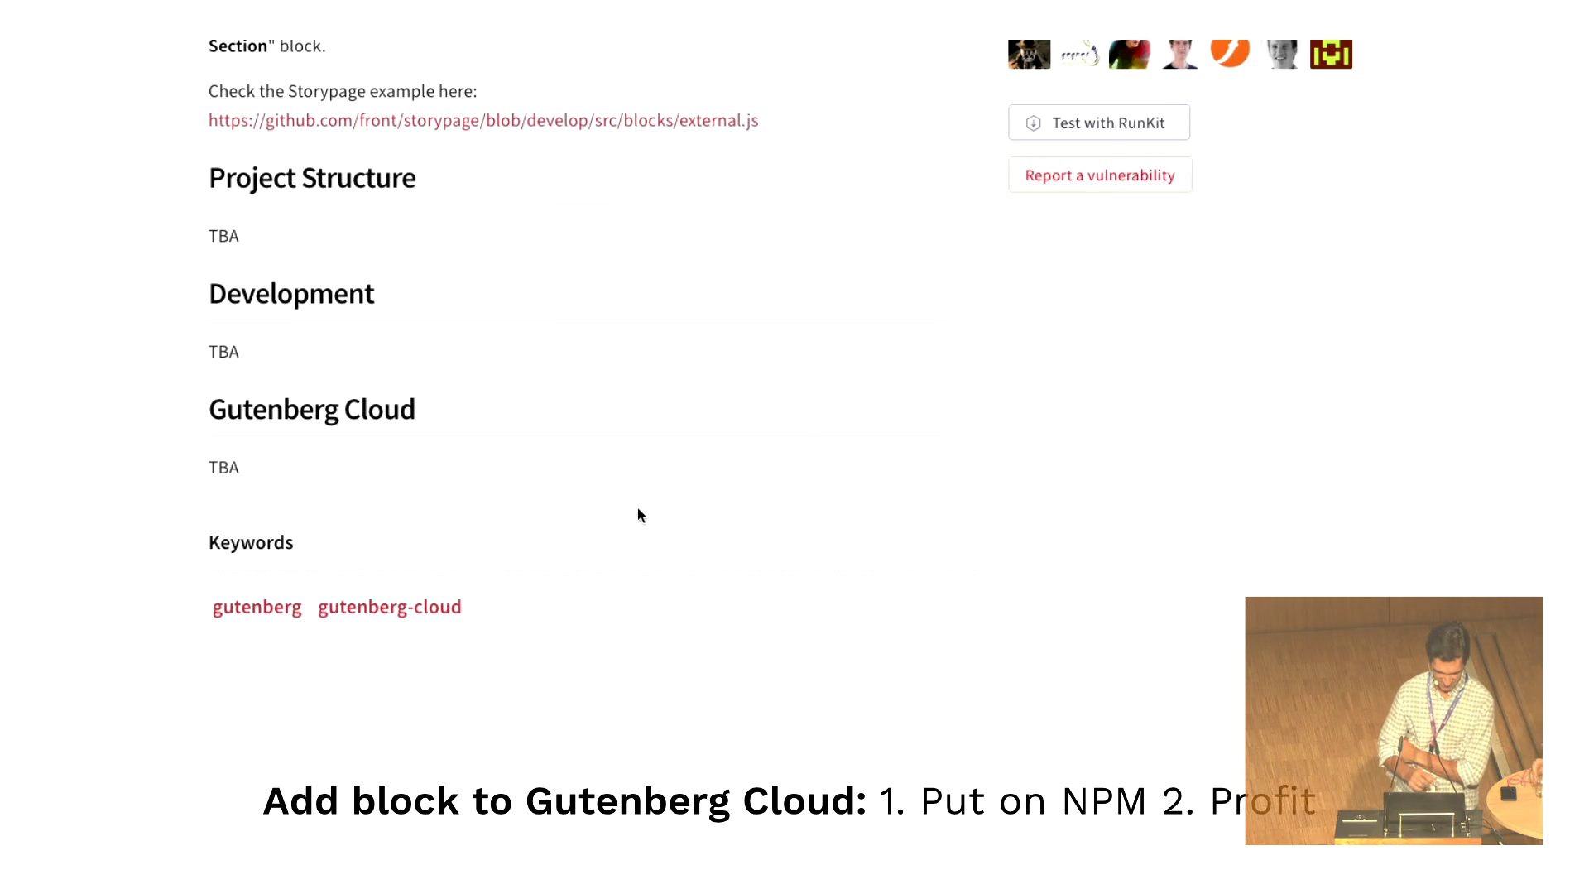
pyautogui.scroll(12, 637, 513)
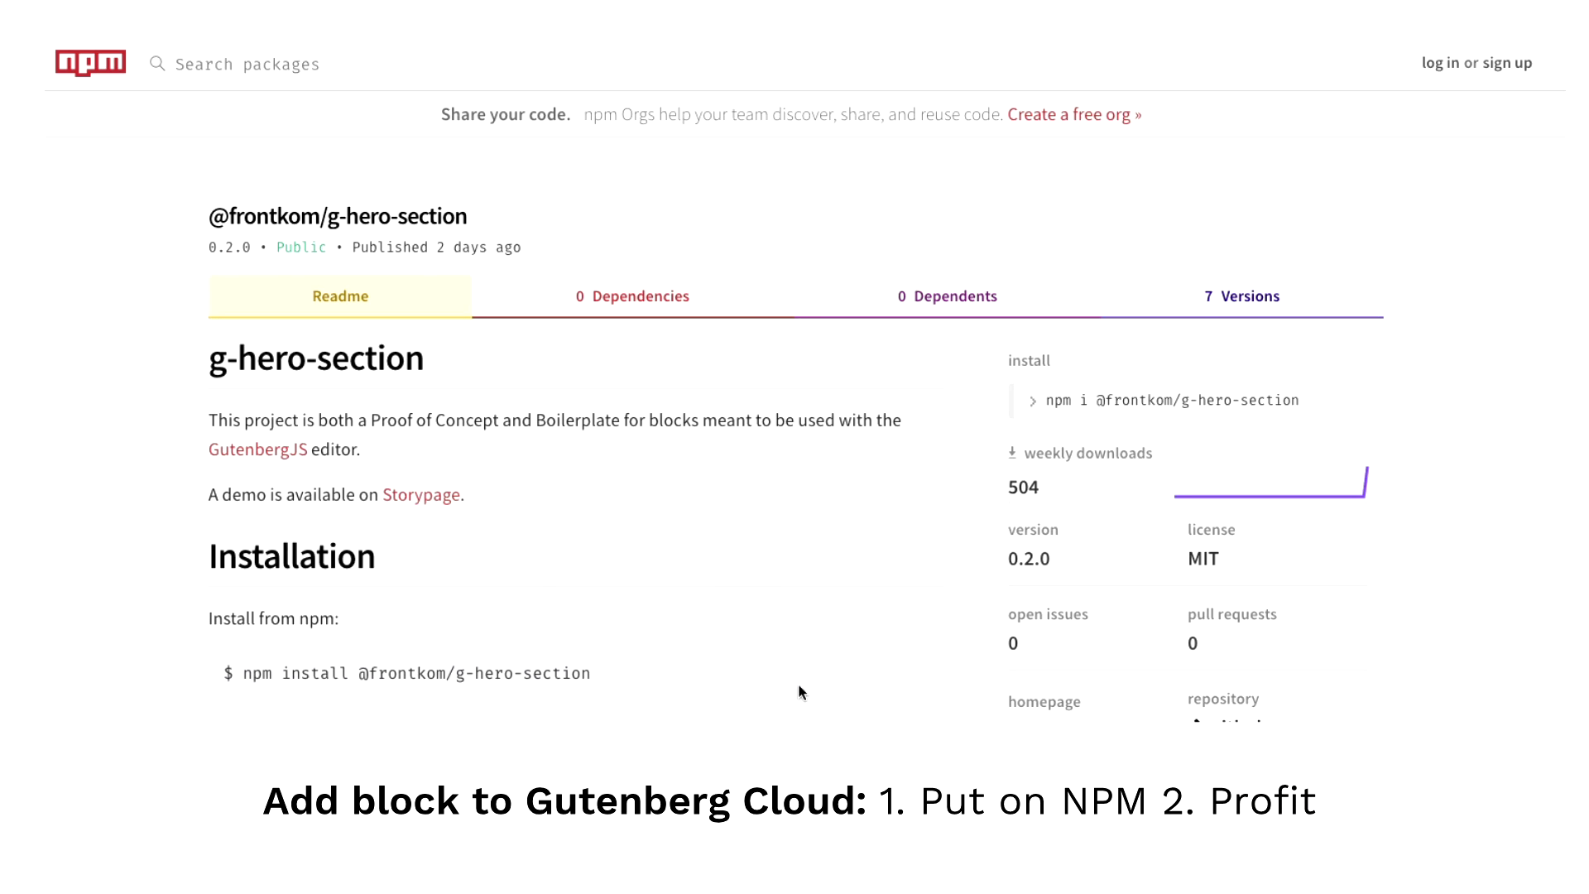
pyautogui.scroll(-12, 638, 512)
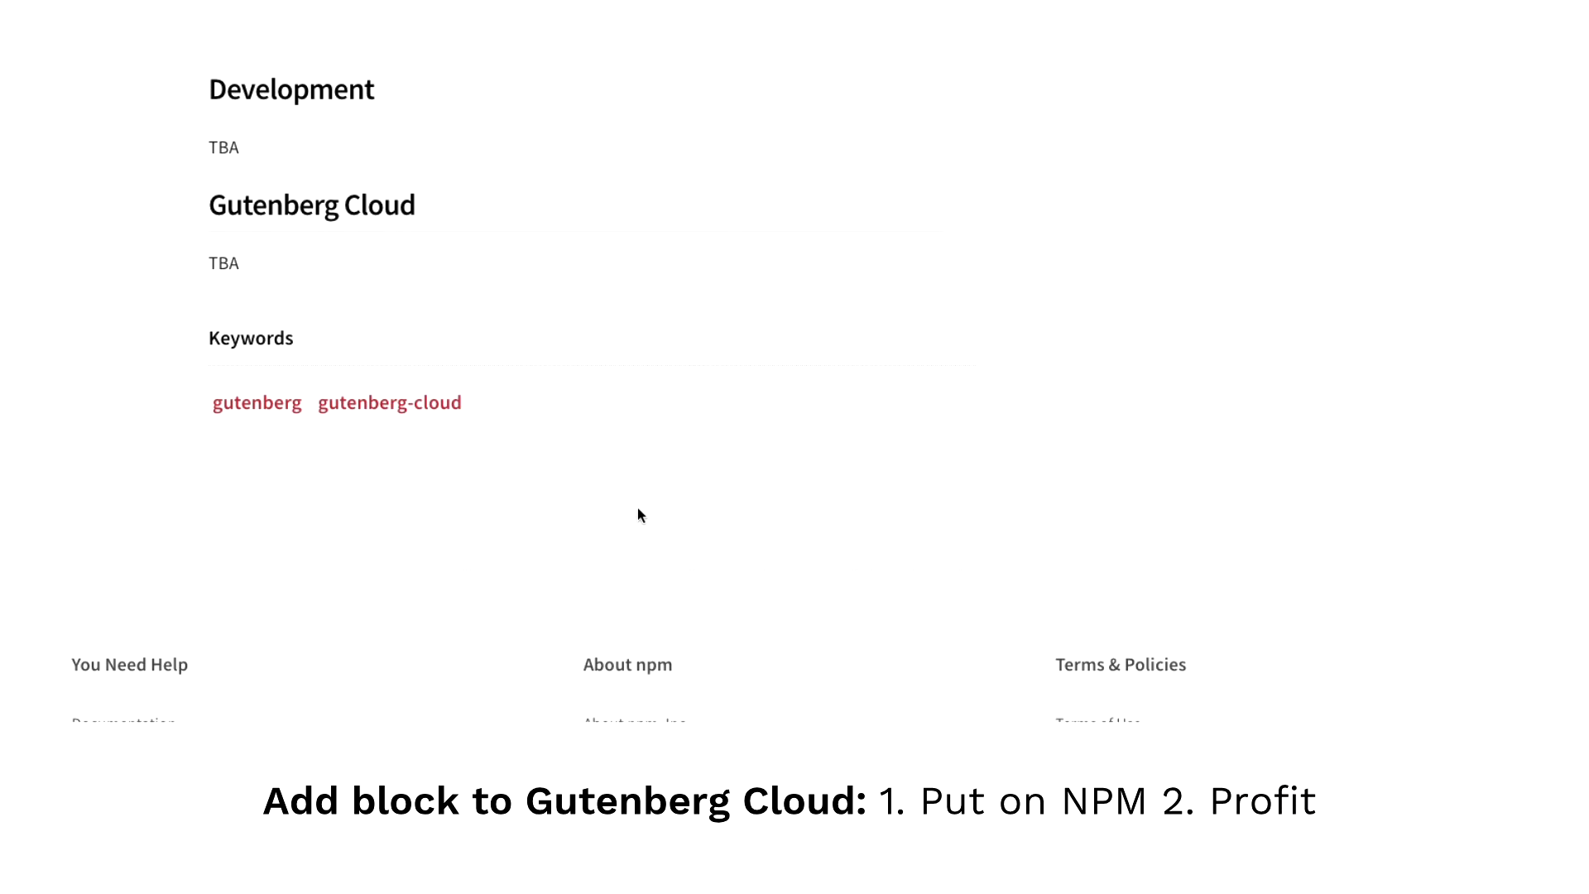
pyautogui.scroll(12, 636, 513)
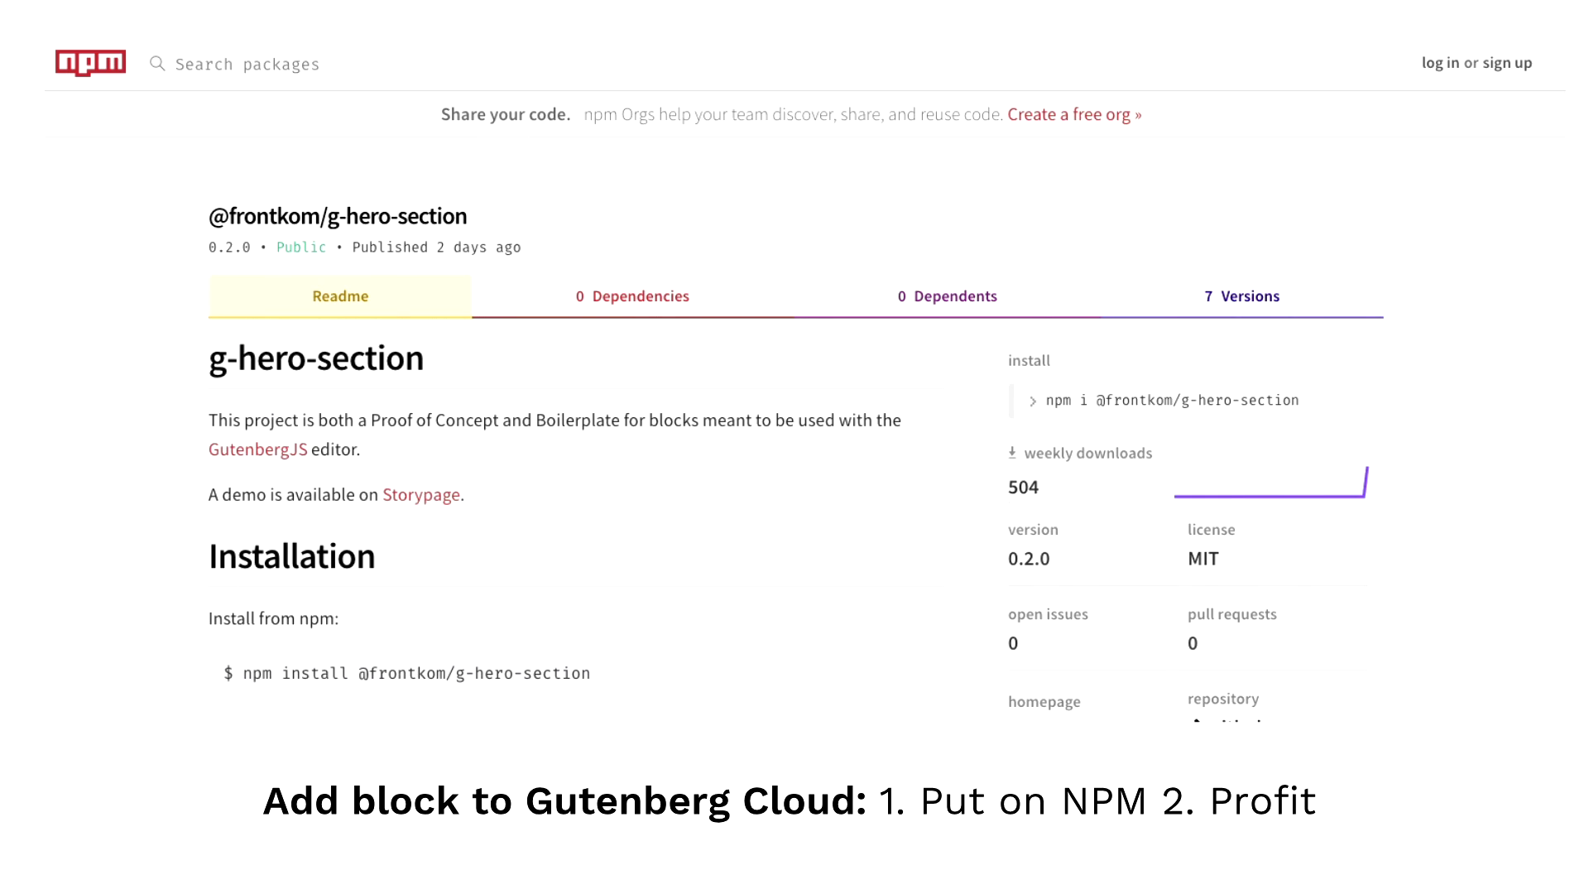
pyautogui.scroll(-12, 639, 513)
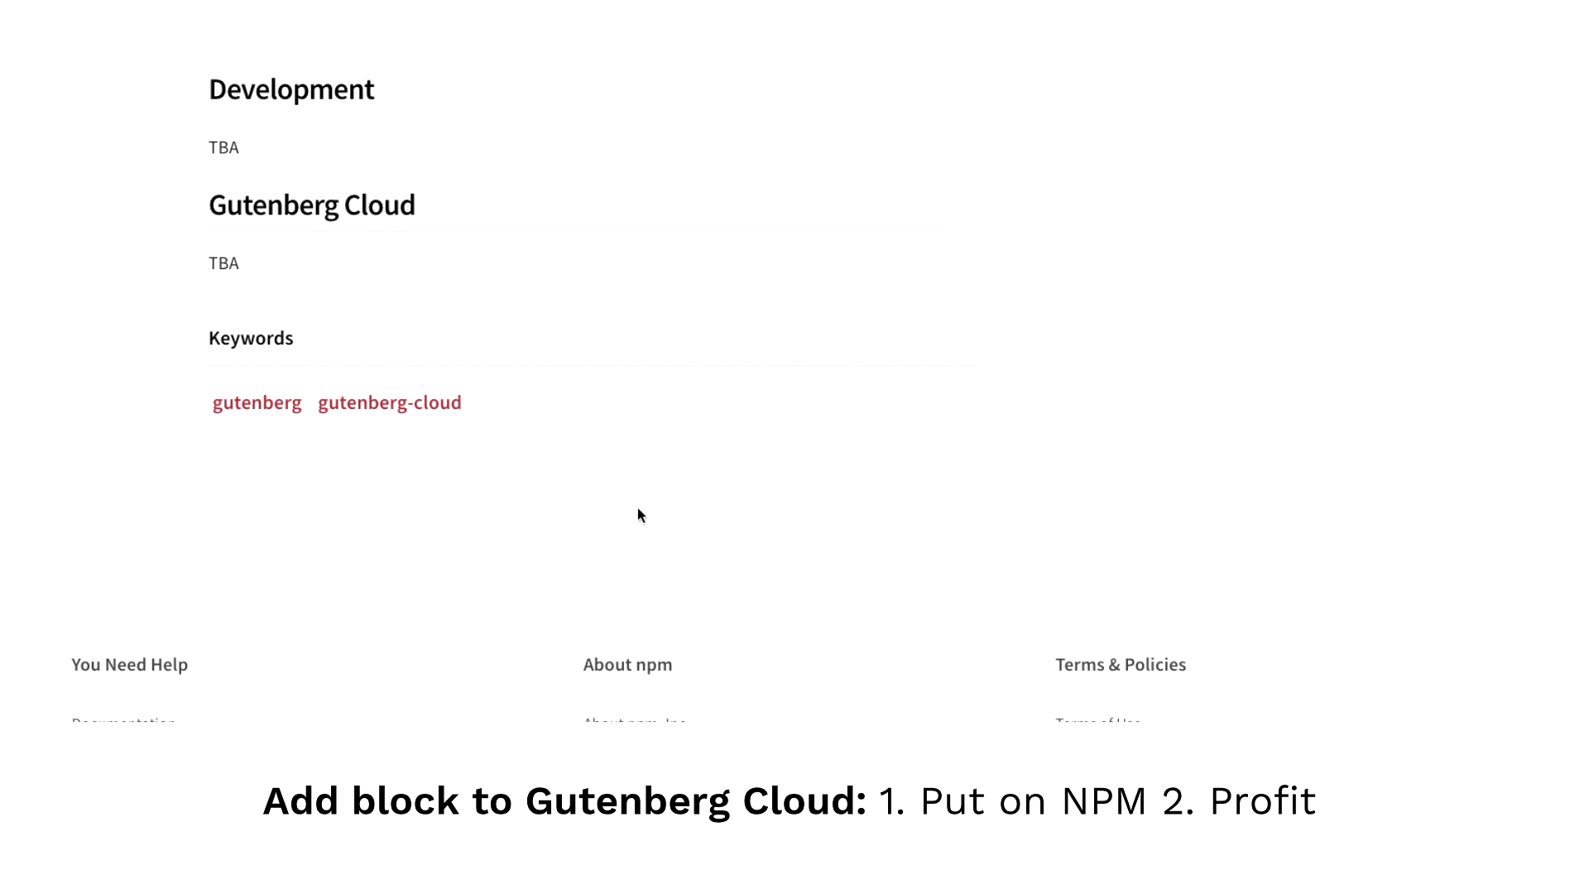
pyautogui.scroll(12, 638, 515)
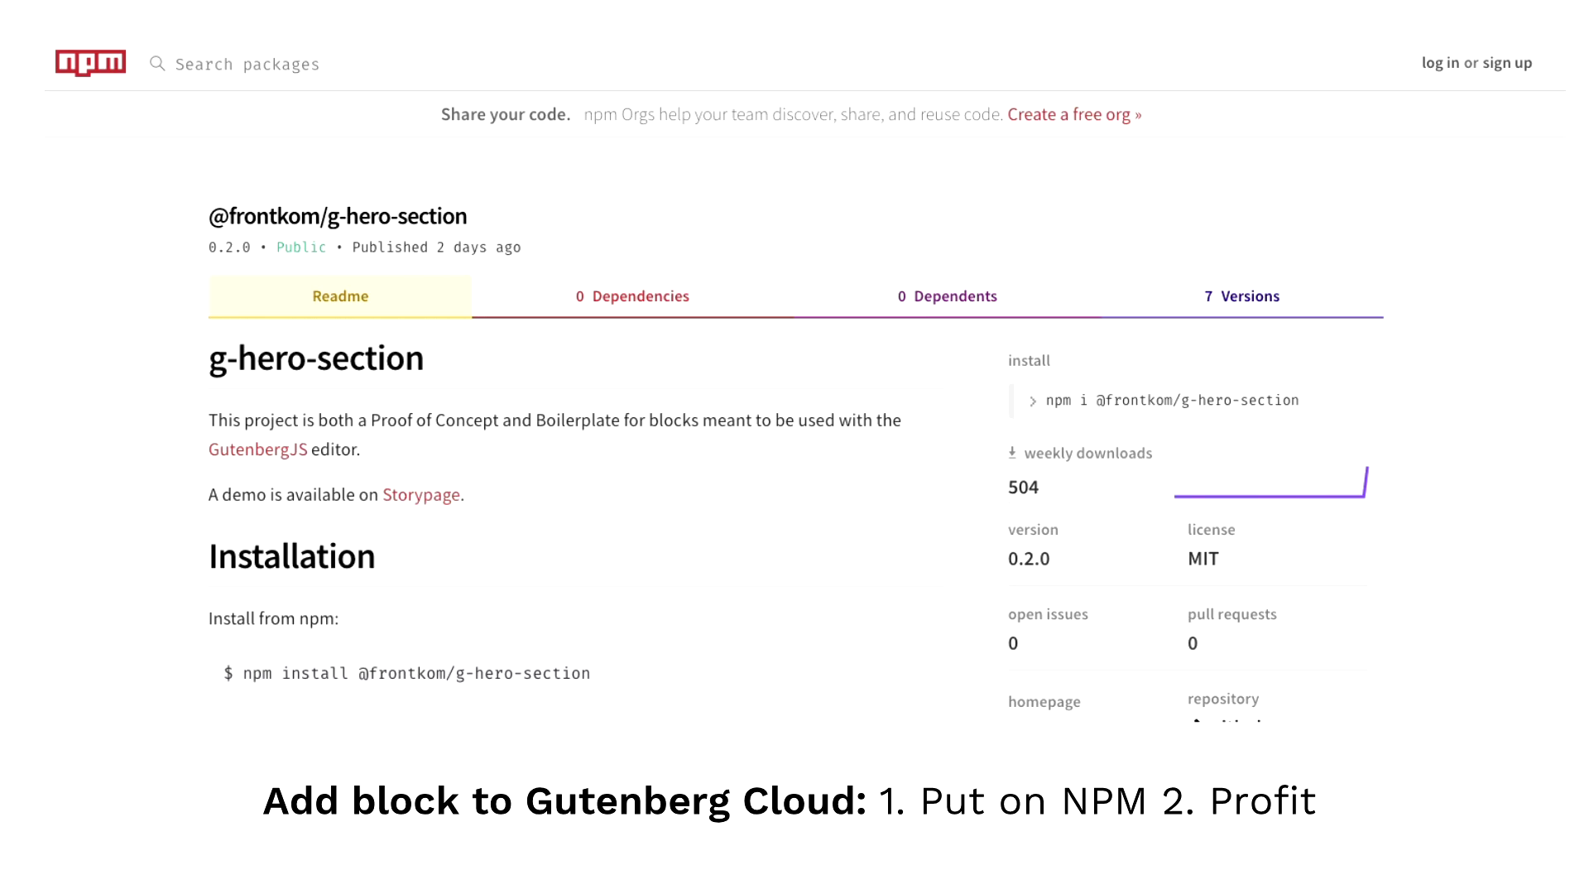
pyautogui.scroll(-12, 638, 513)
pyautogui.scroll(12, 638, 516)
pyautogui.scroll(-12, 636, 508)
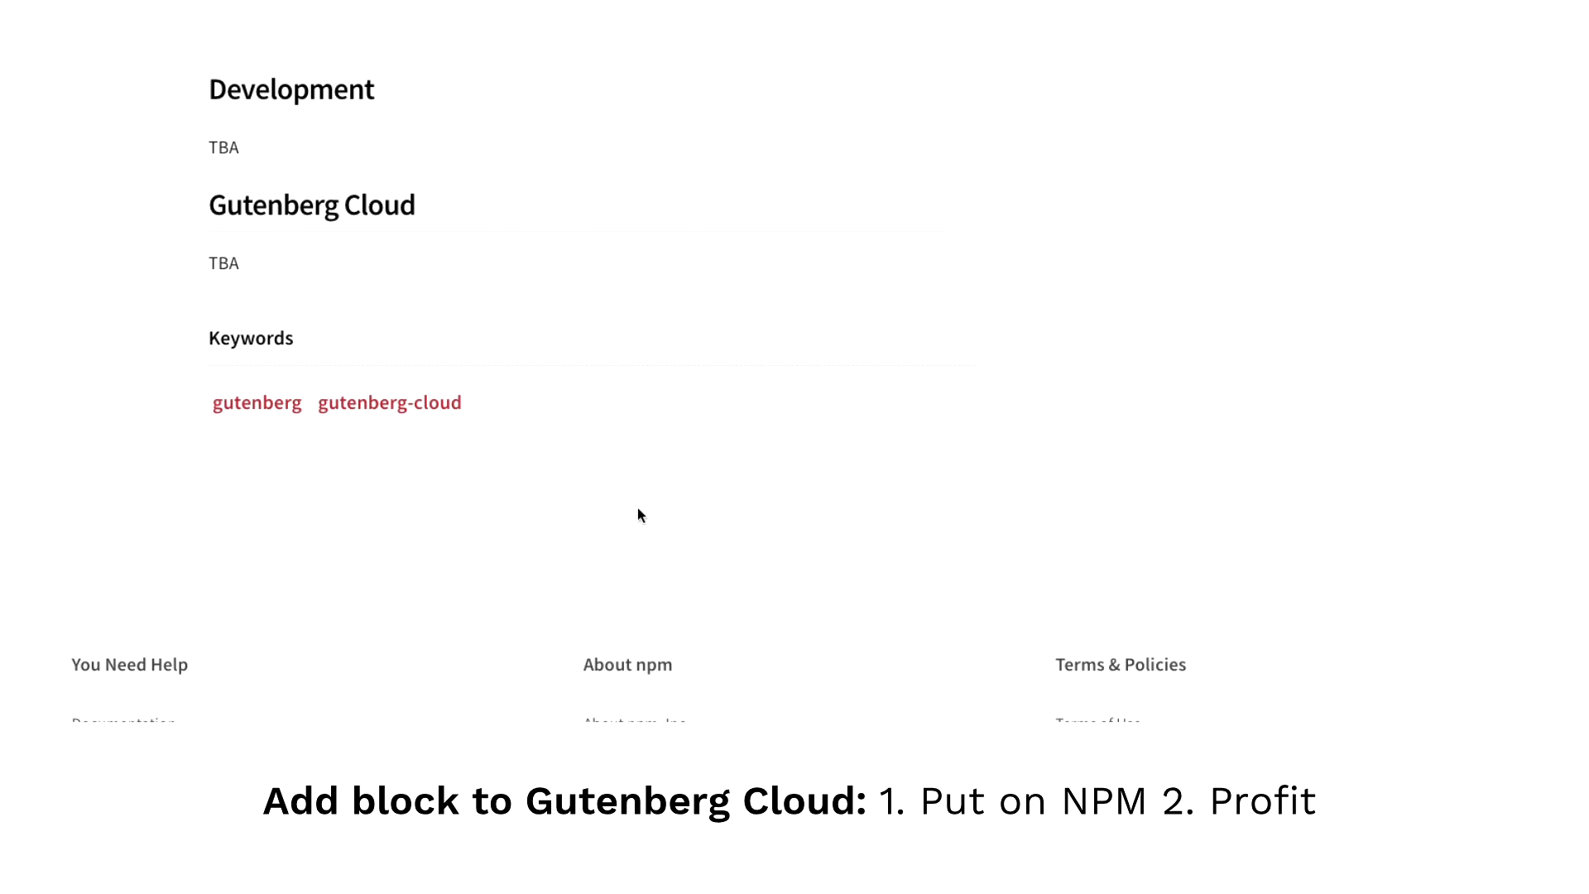
pyautogui.scroll(12, 637, 513)
pyautogui.scroll(-12, 636, 508)
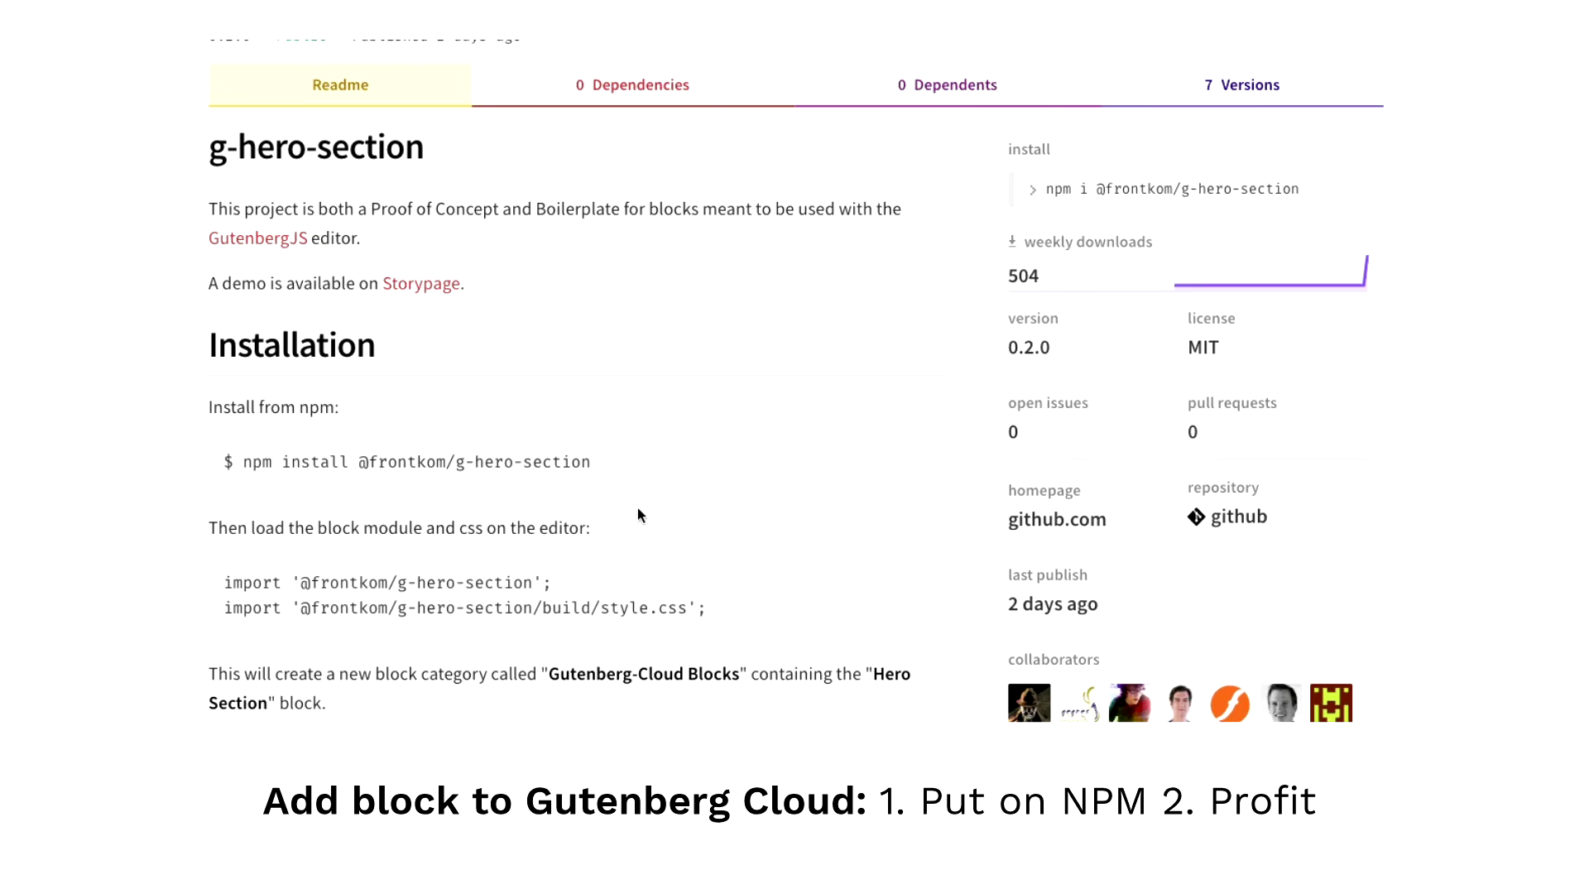
pyautogui.scroll(12, 637, 508)
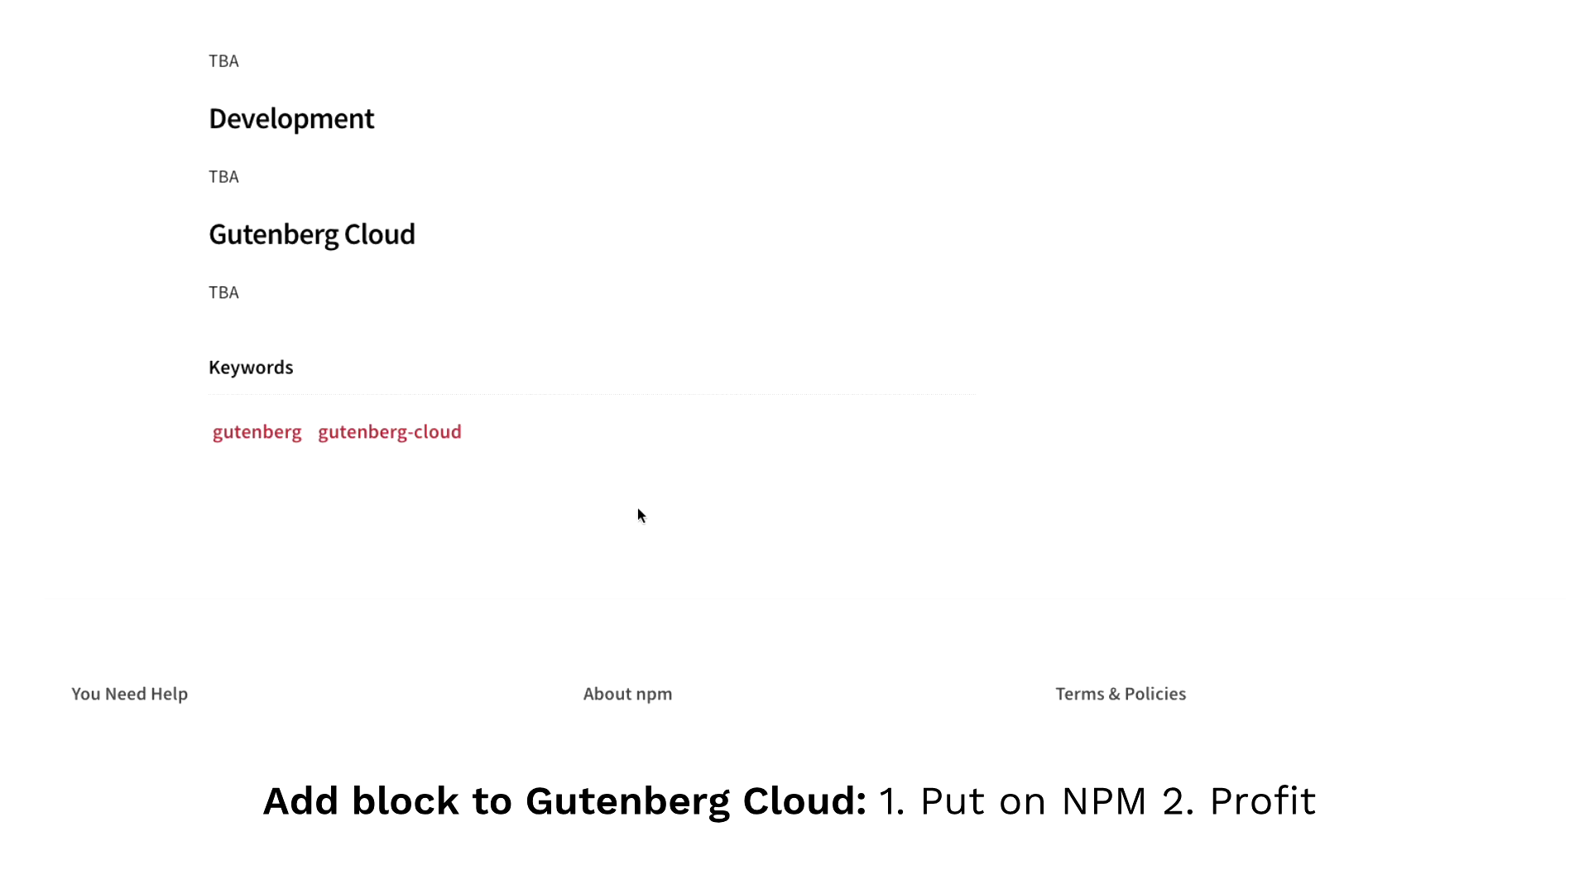
pyautogui.scroll(-12, 637, 508)
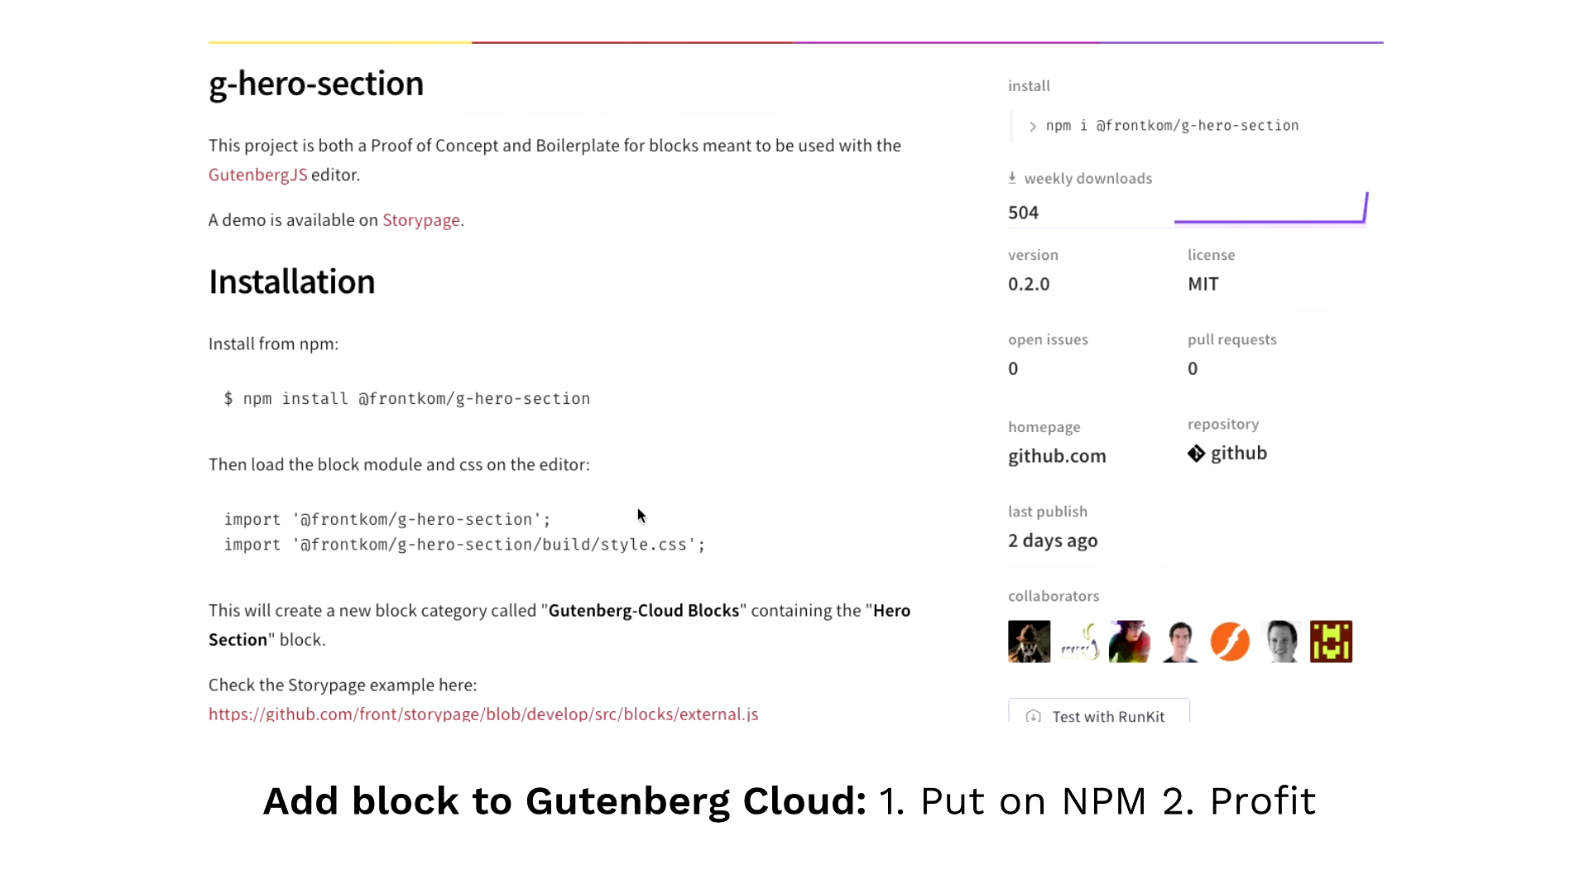
pyautogui.scroll(12, 637, 515)
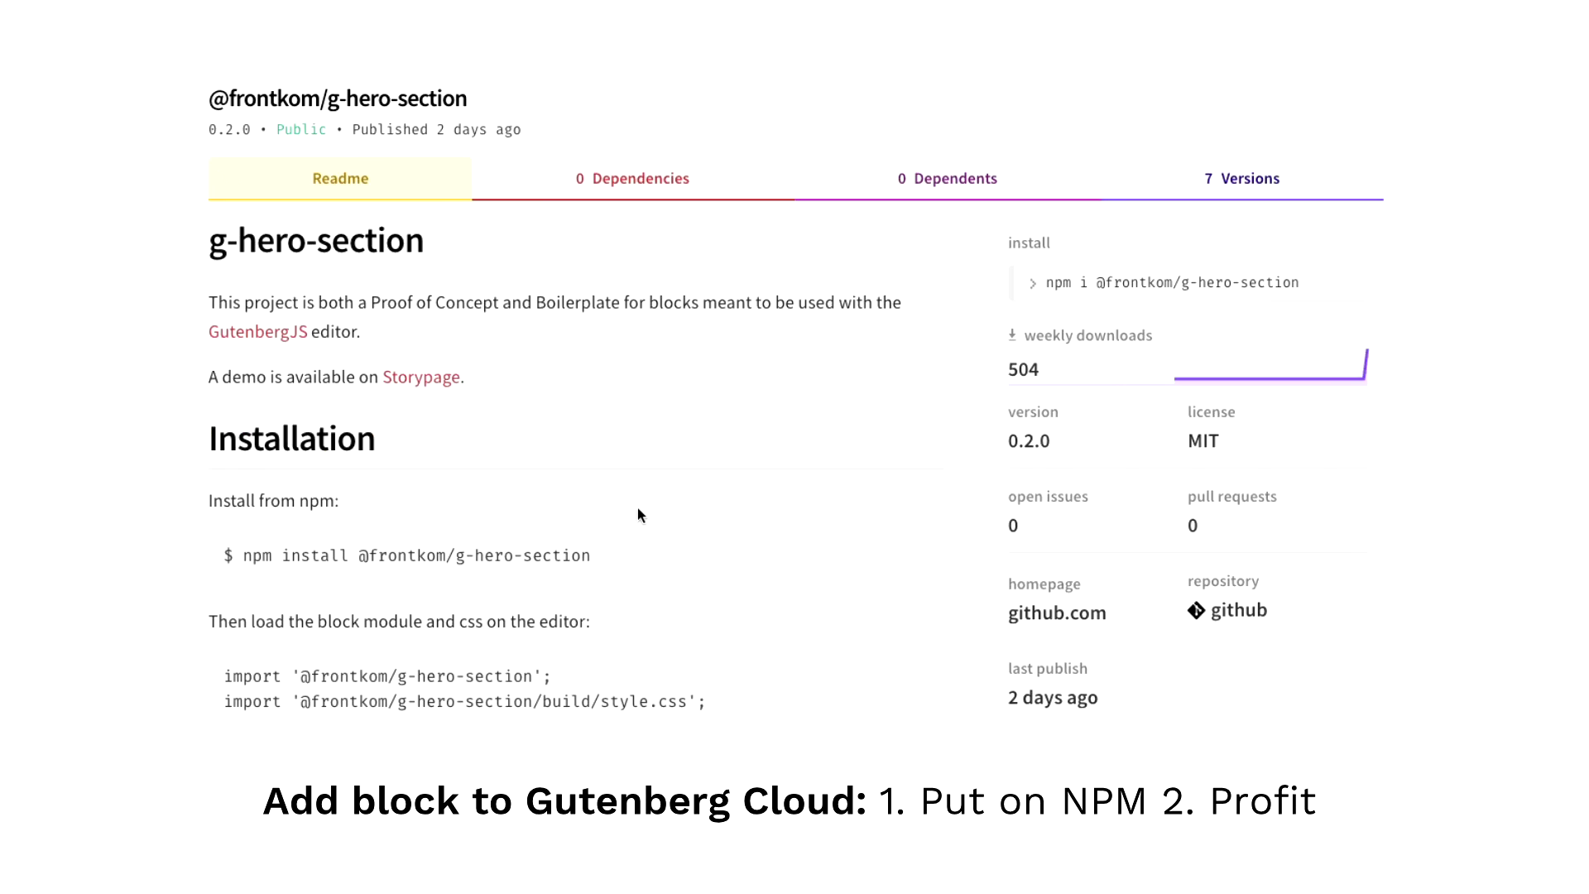
pyautogui.scroll(-12, 639, 510)
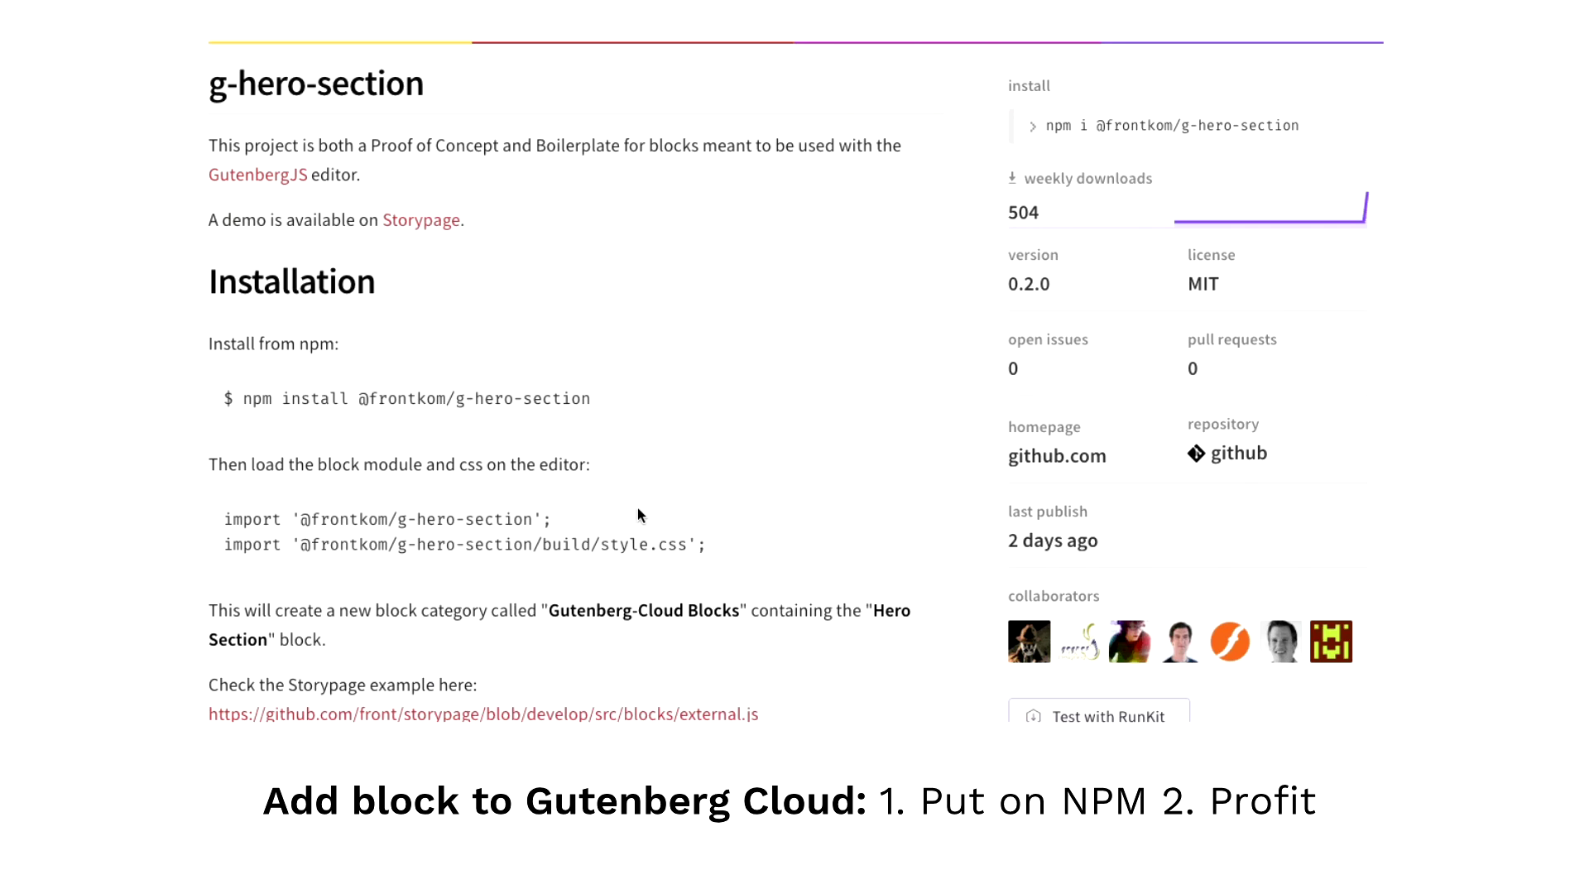
pyautogui.scroll(12, 637, 515)
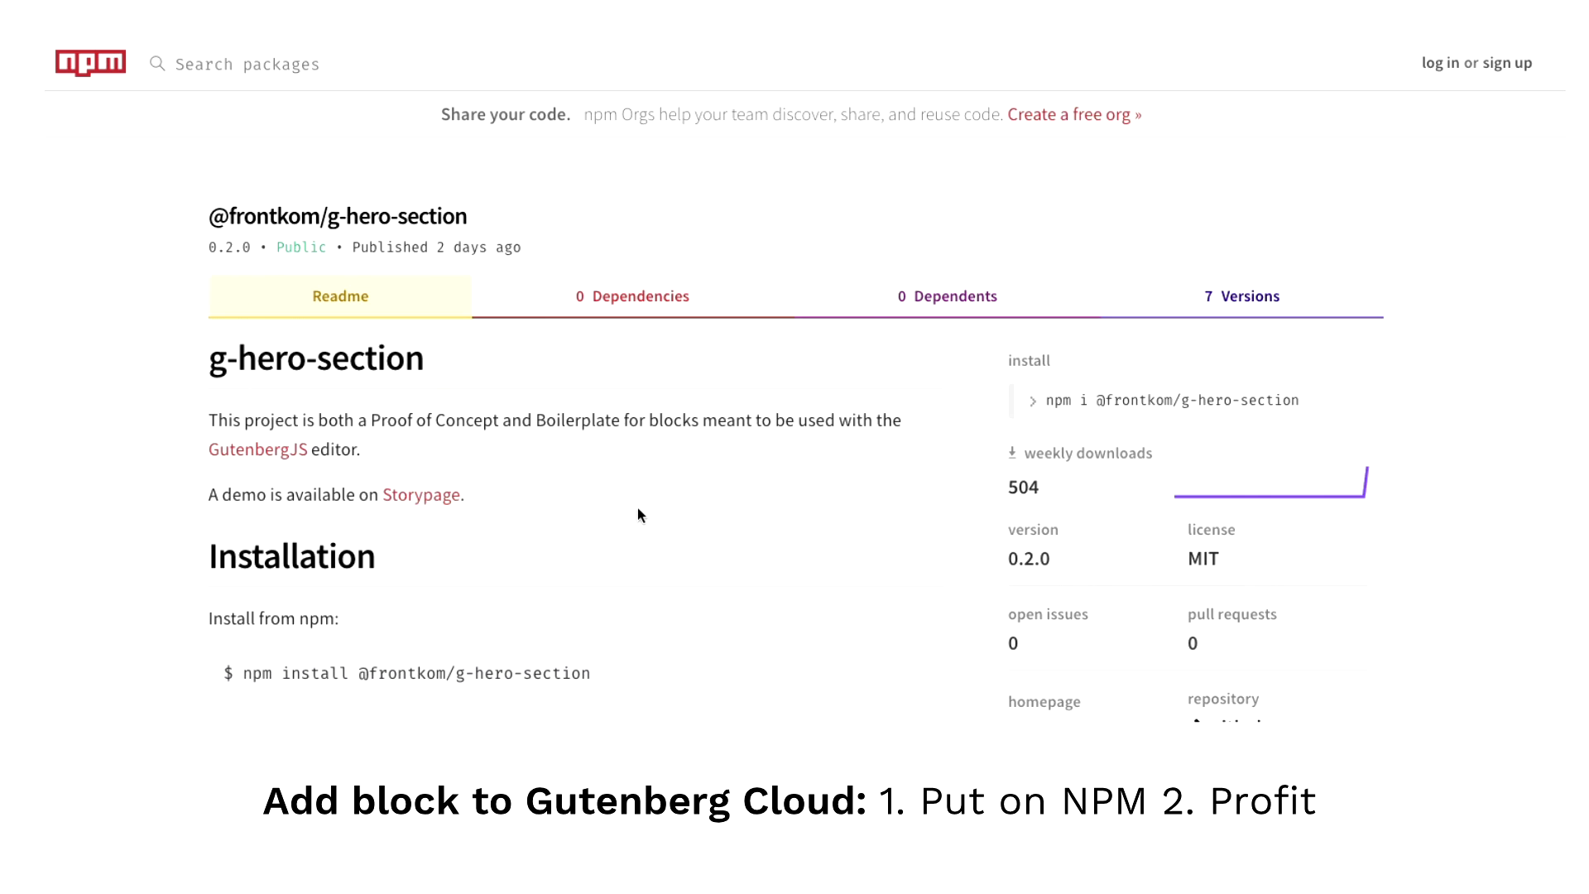
pyautogui.scroll(-12, 638, 510)
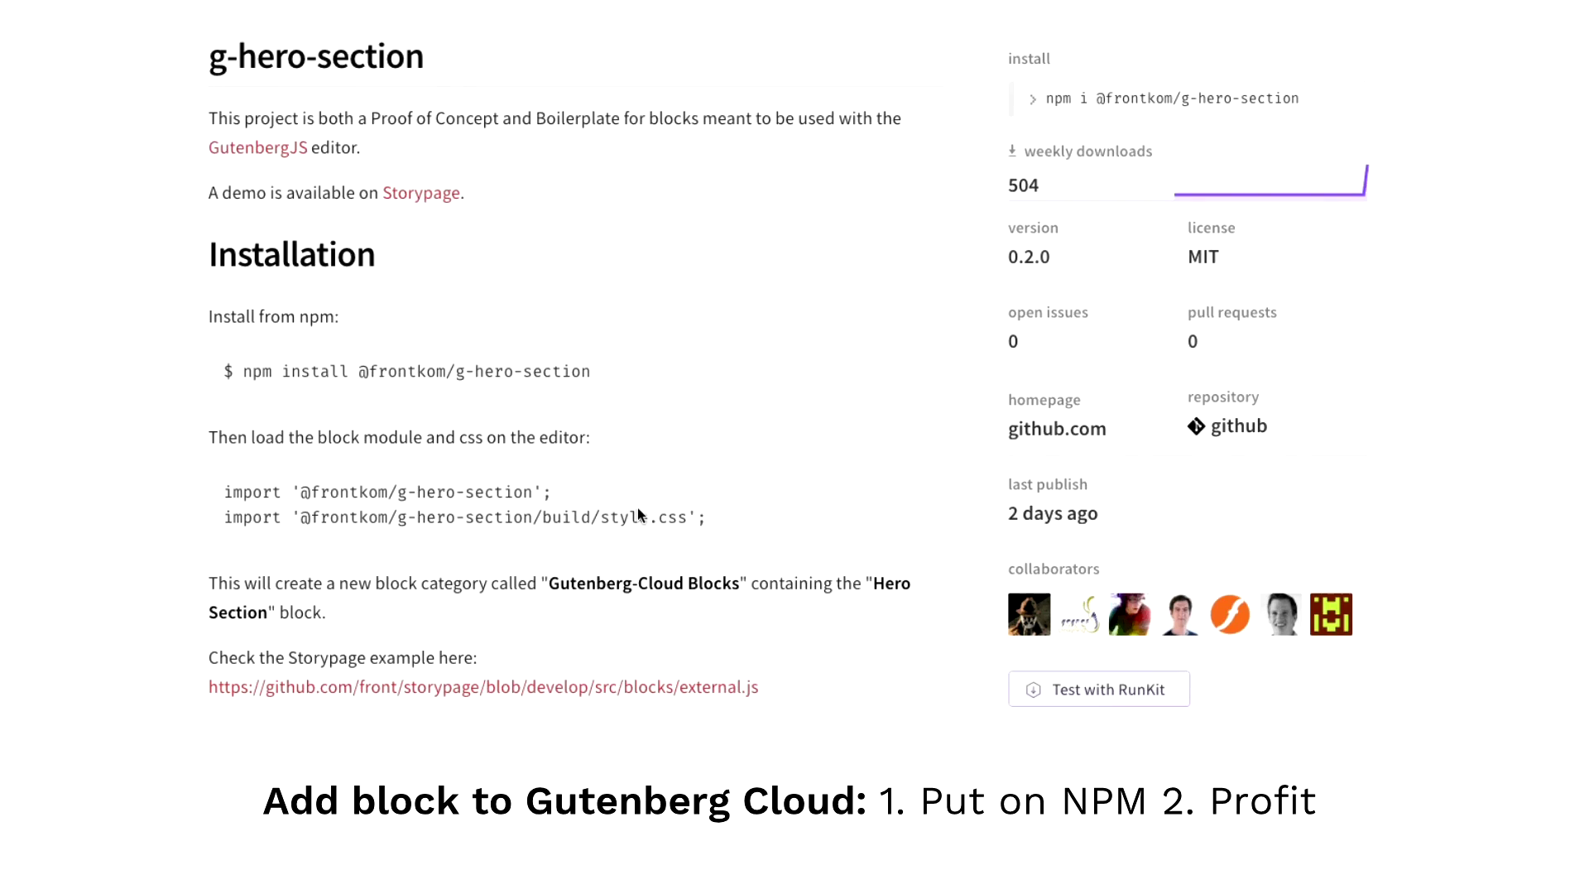
pyautogui.scroll(12, 638, 515)
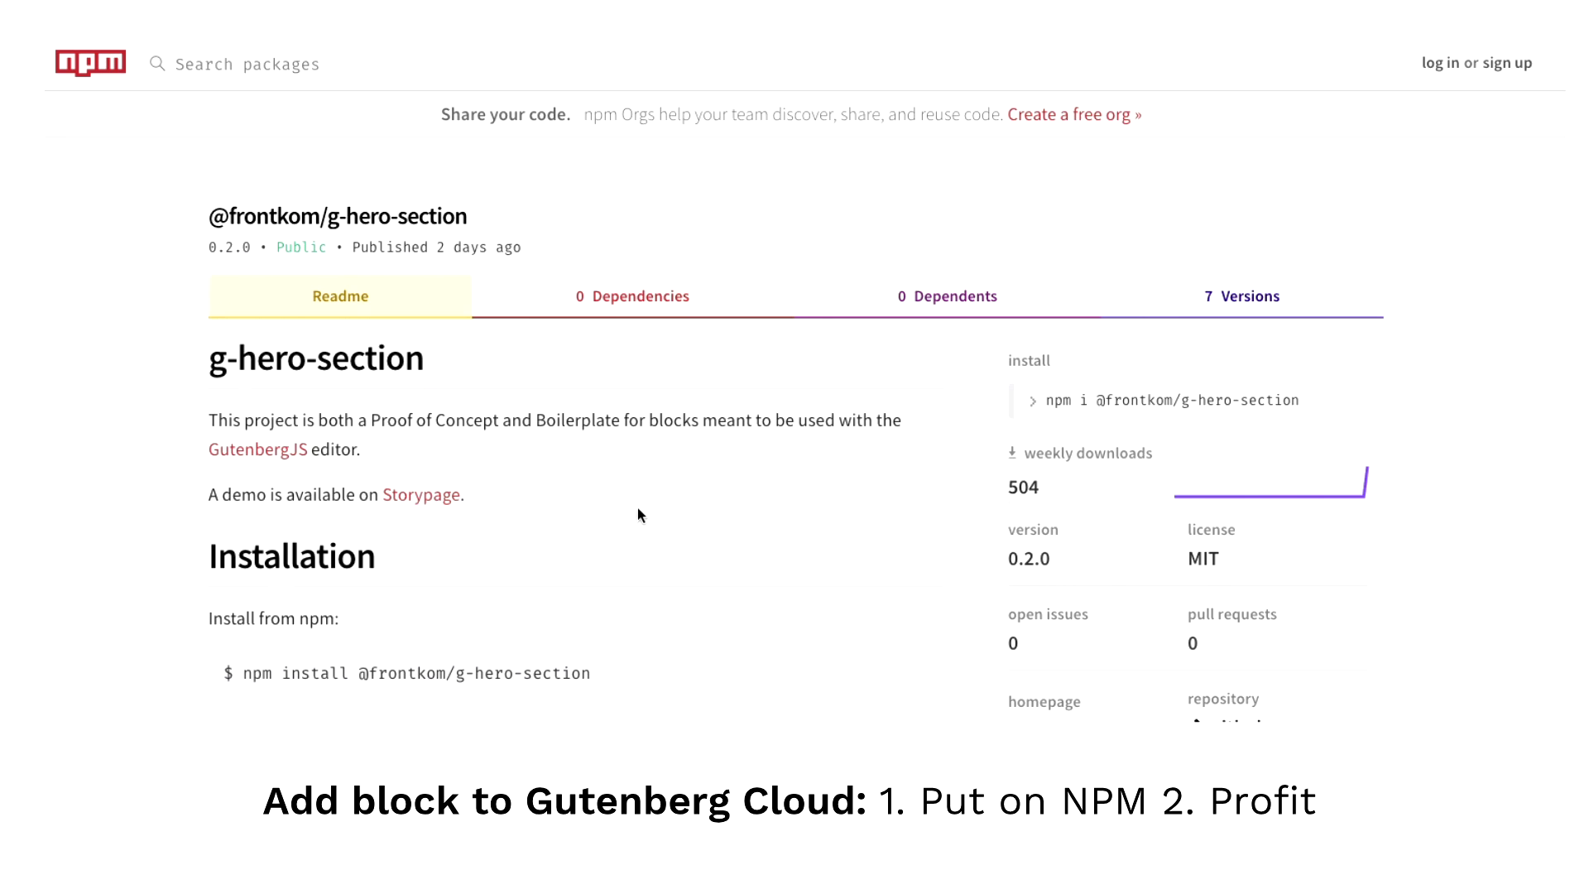
pyautogui.scroll(-12, 639, 513)
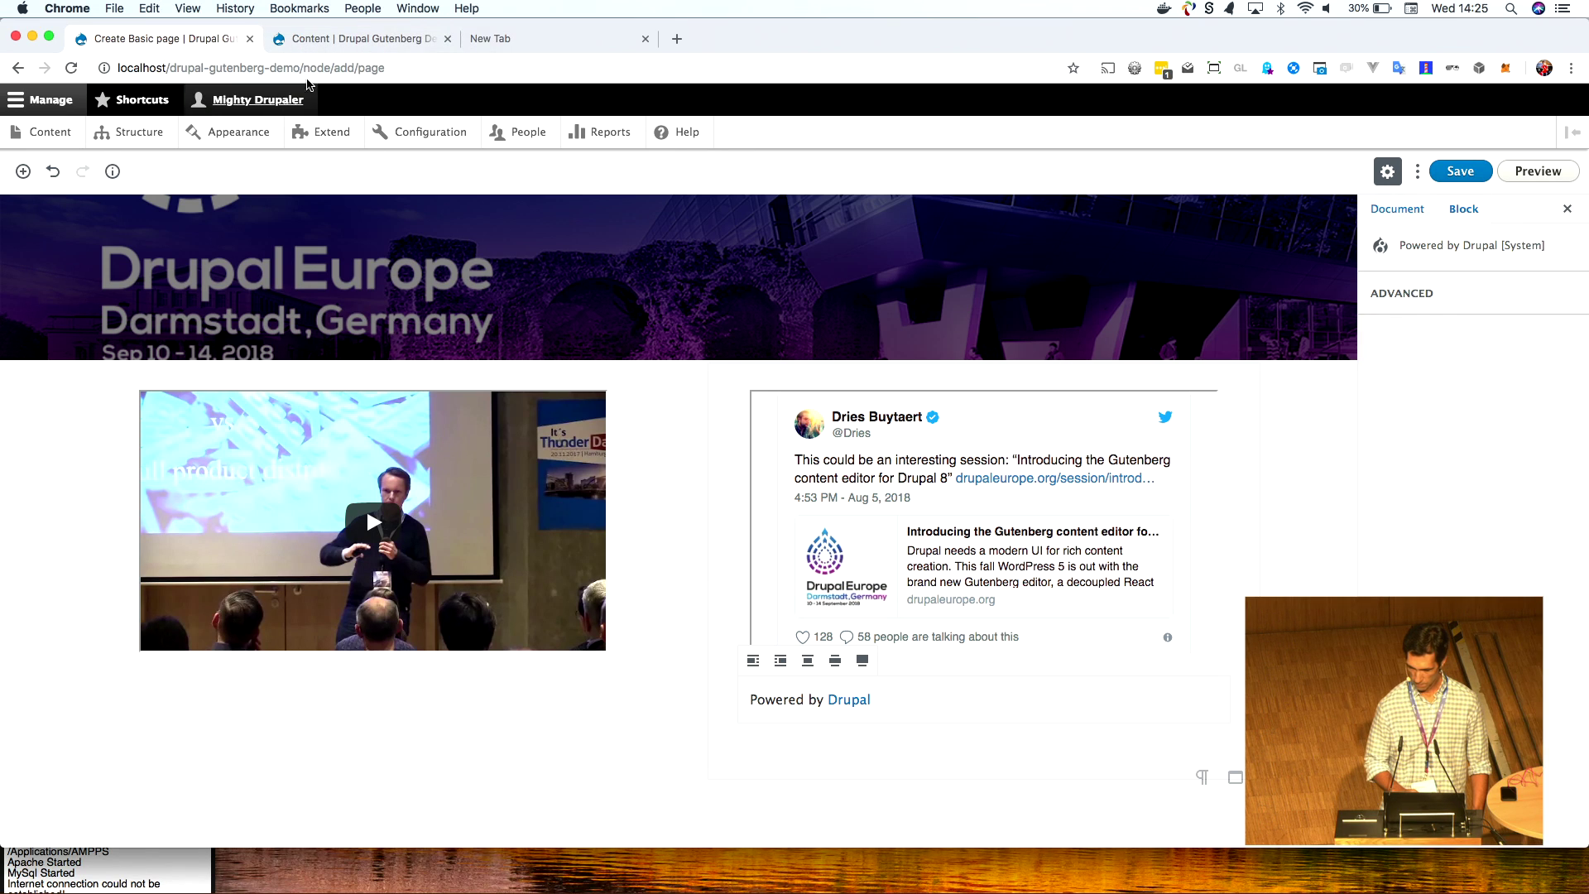
# - Switch to the browser tab with the Drupal content list and start adding a new Basic page
pyautogui.click(376, 47)
pyautogui.click(59, 300)
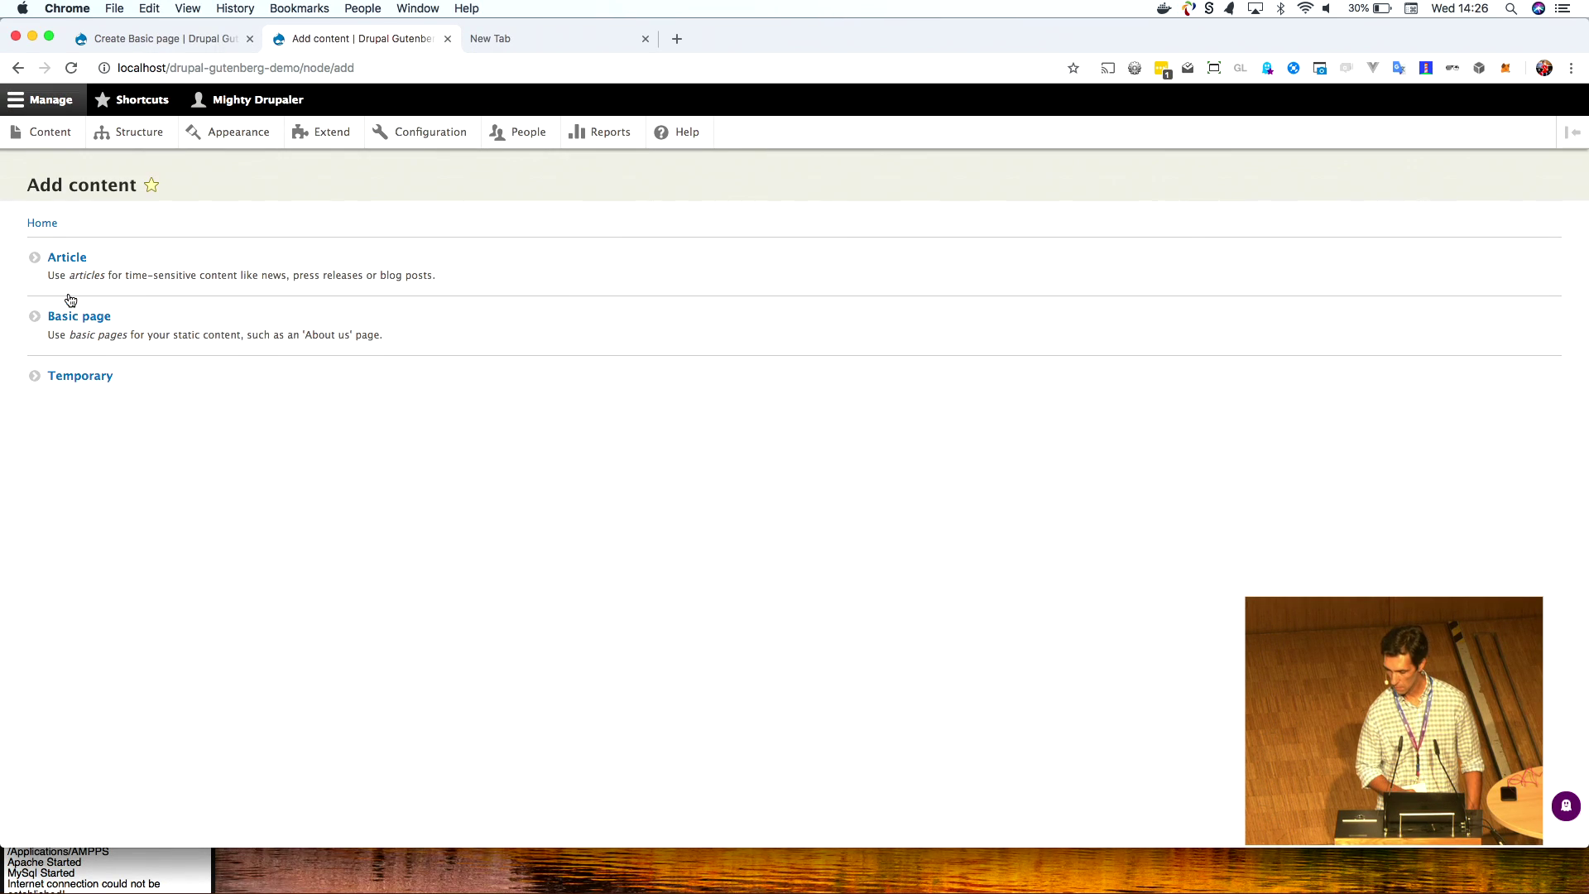
pyautogui.click(61, 323)
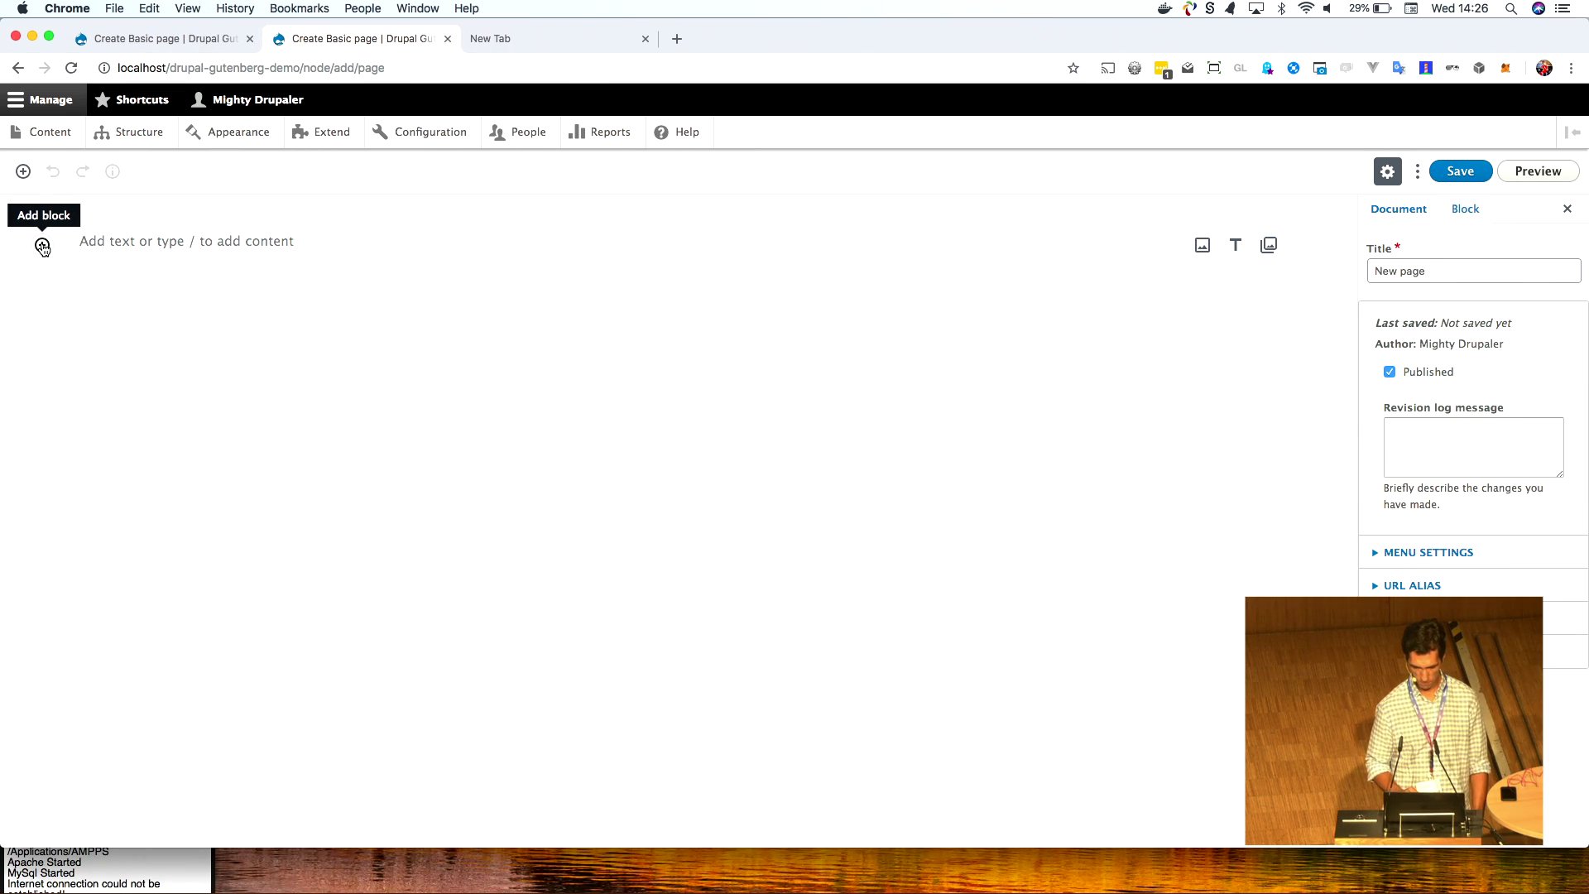
# - Insert a Hero Section block from the Gutenberg-Cloud Blocks into the empty page
pyautogui.click(44, 247)
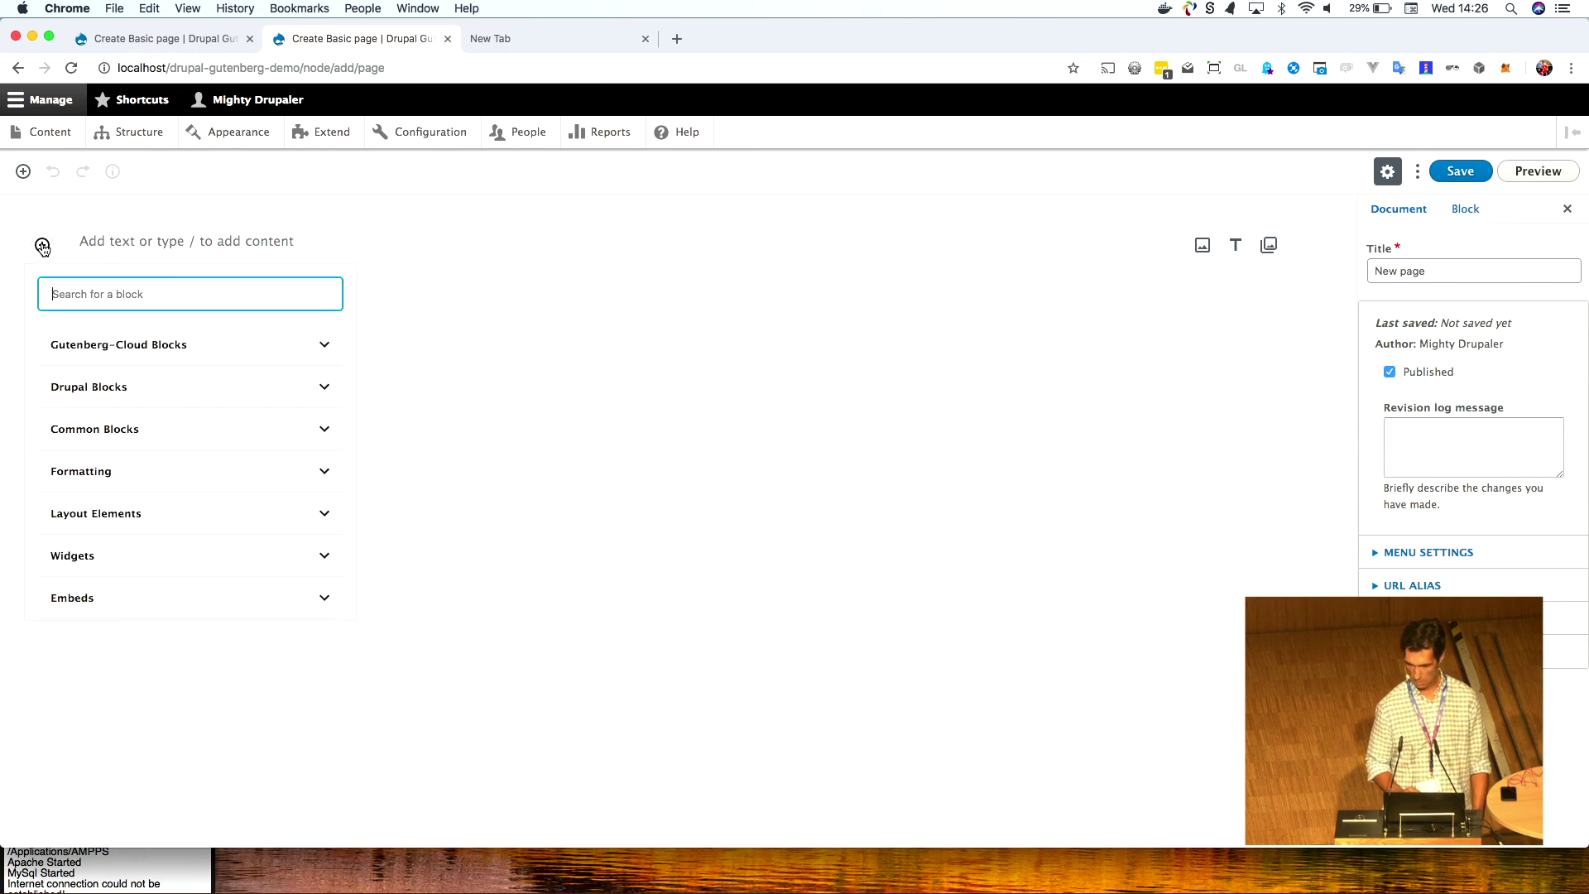
pyautogui.click(143, 349)
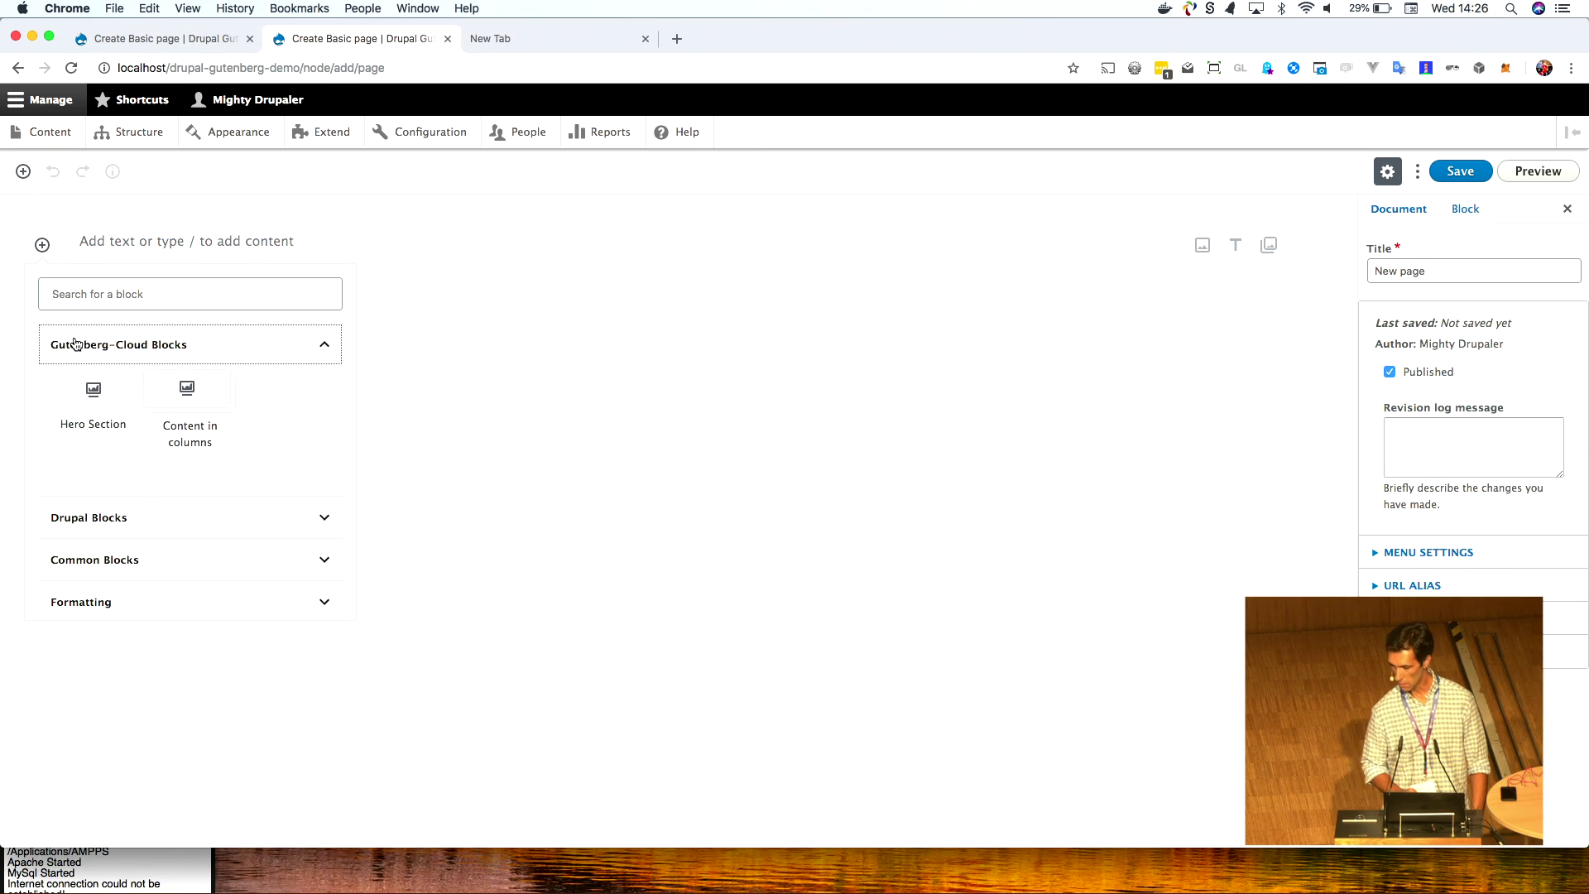
pyautogui.click(91, 403)
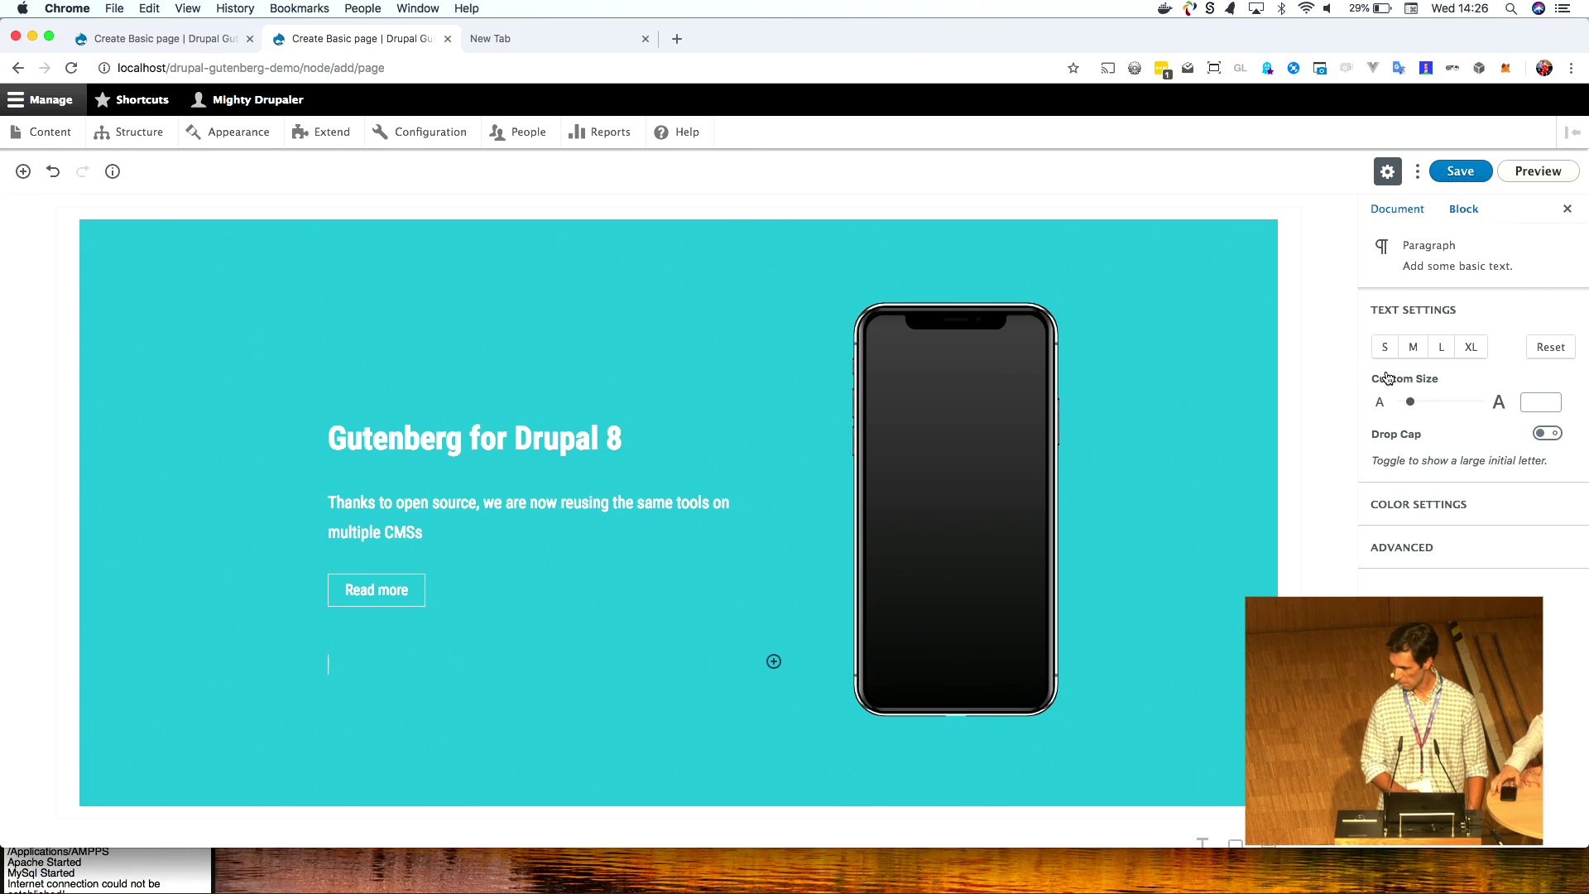
# - Set the Hero Section block's image placement to On the left
pyautogui.click(1284, 384)
pyautogui.click(1440, 463)
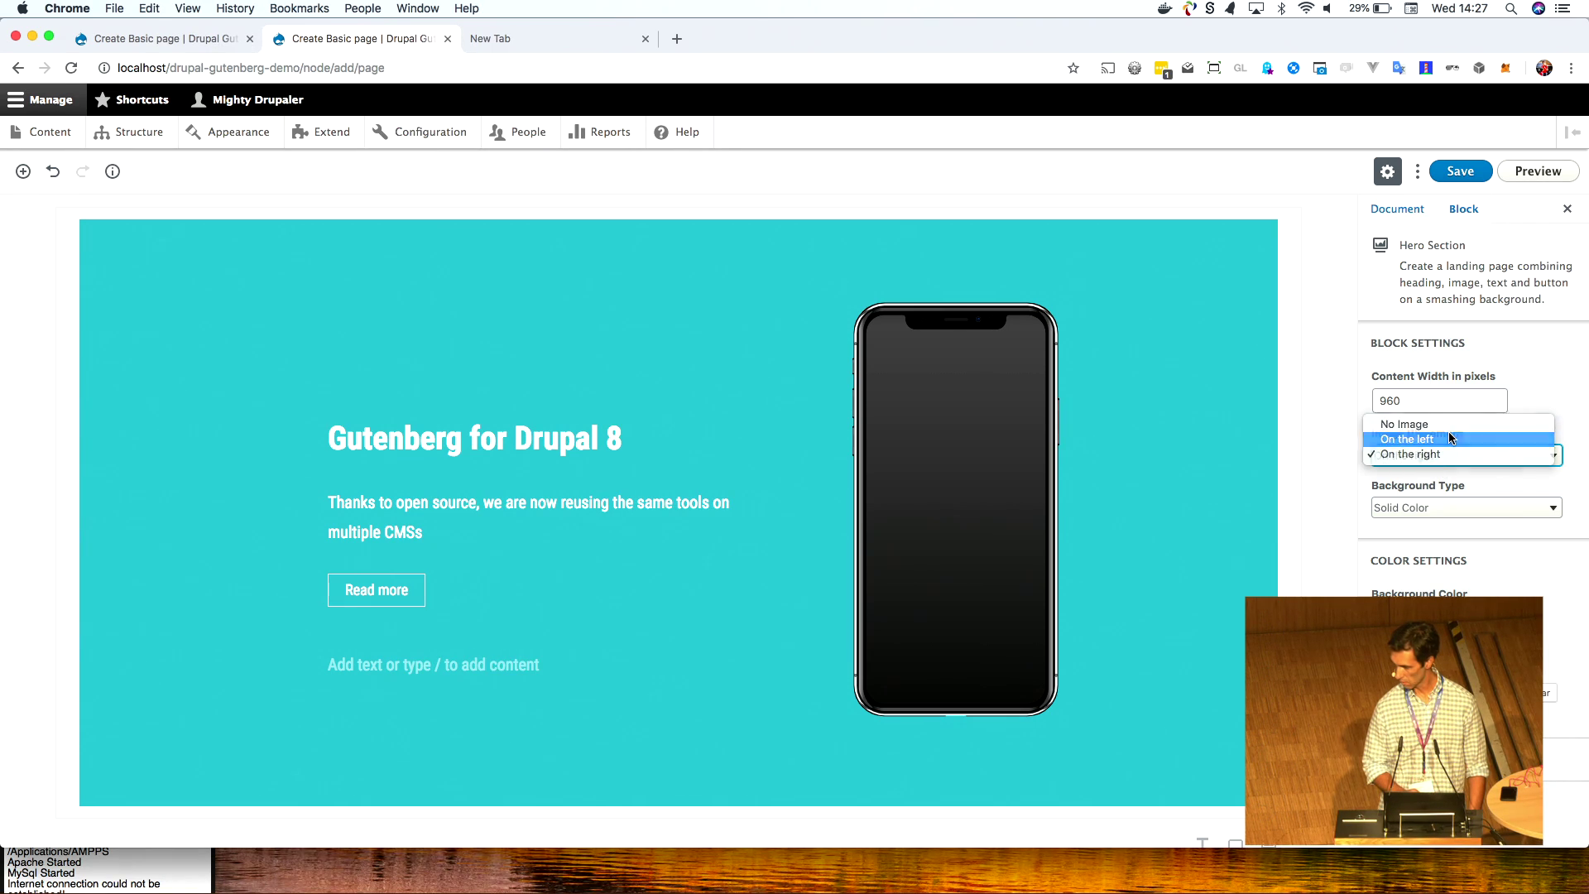
pyautogui.click(1450, 438)
# - Try the Image background type on the Hero Section and return it to Solid Color
pyautogui.click(1414, 503)
pyautogui.click(1406, 525)
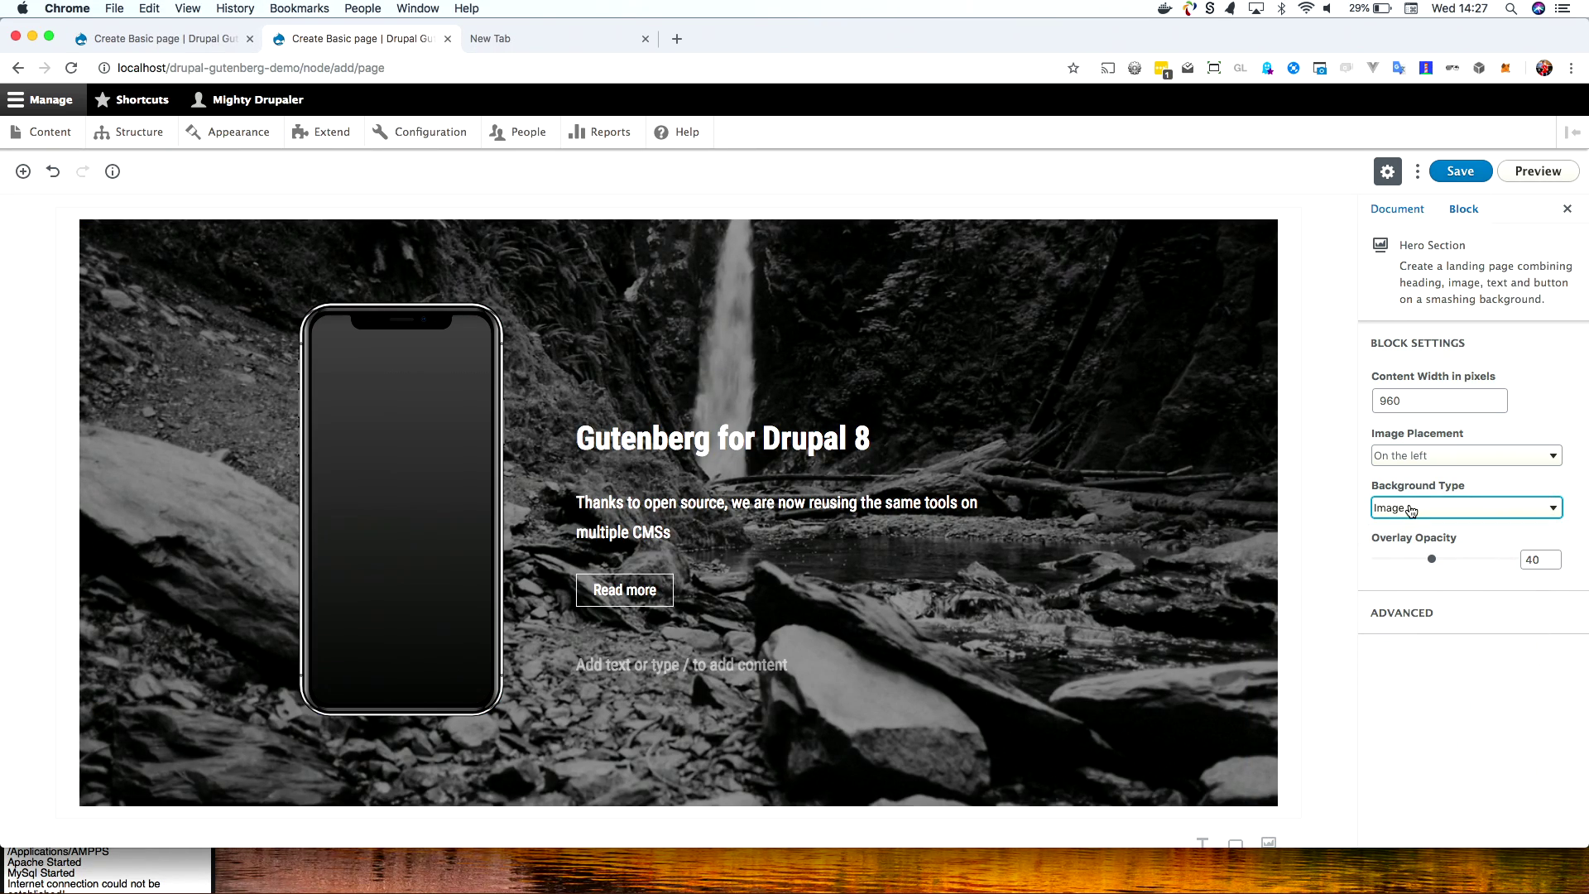
pyautogui.click(1407, 508)
pyautogui.click(1409, 490)
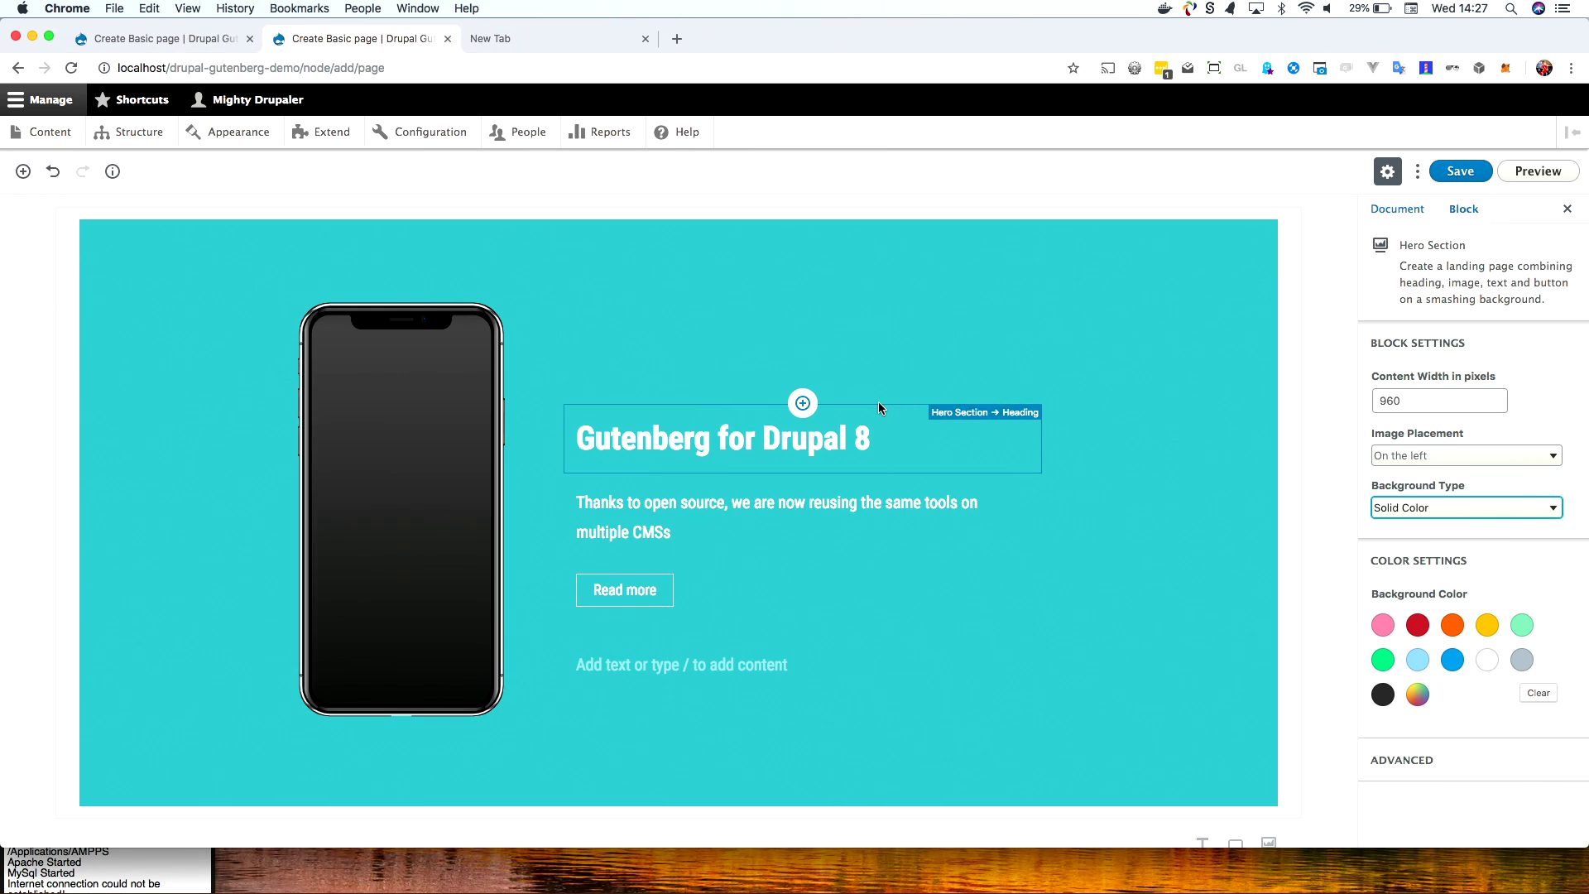
# - Inspect the Hero Section's heading, paragraph and Read more button as individual blocks, and open the preview of the page
pyautogui.click(877, 434)
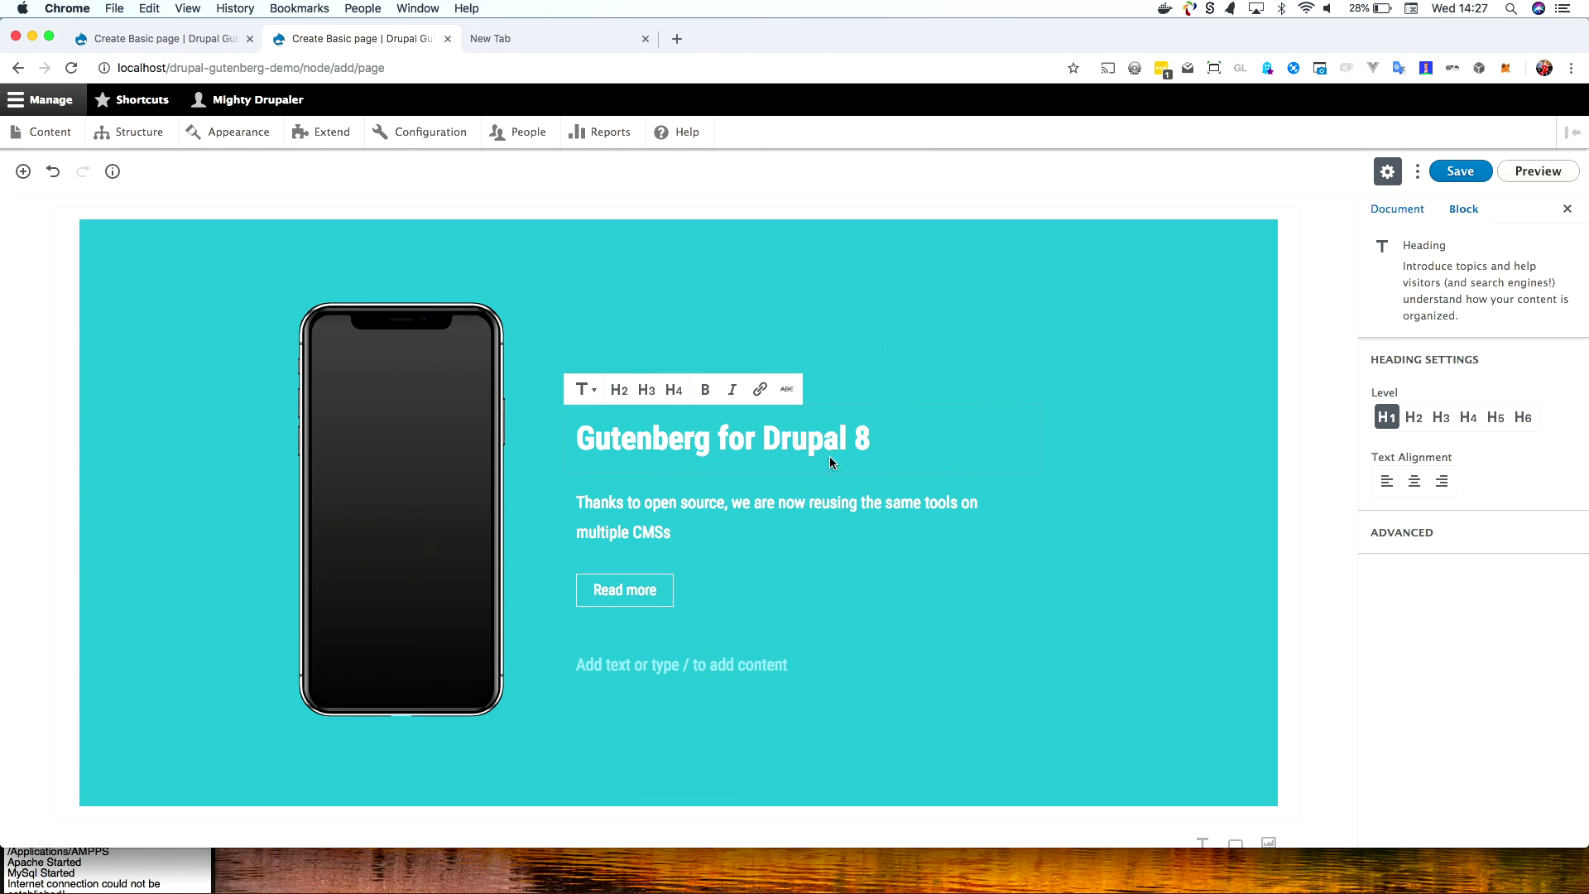
pyautogui.click(818, 489)
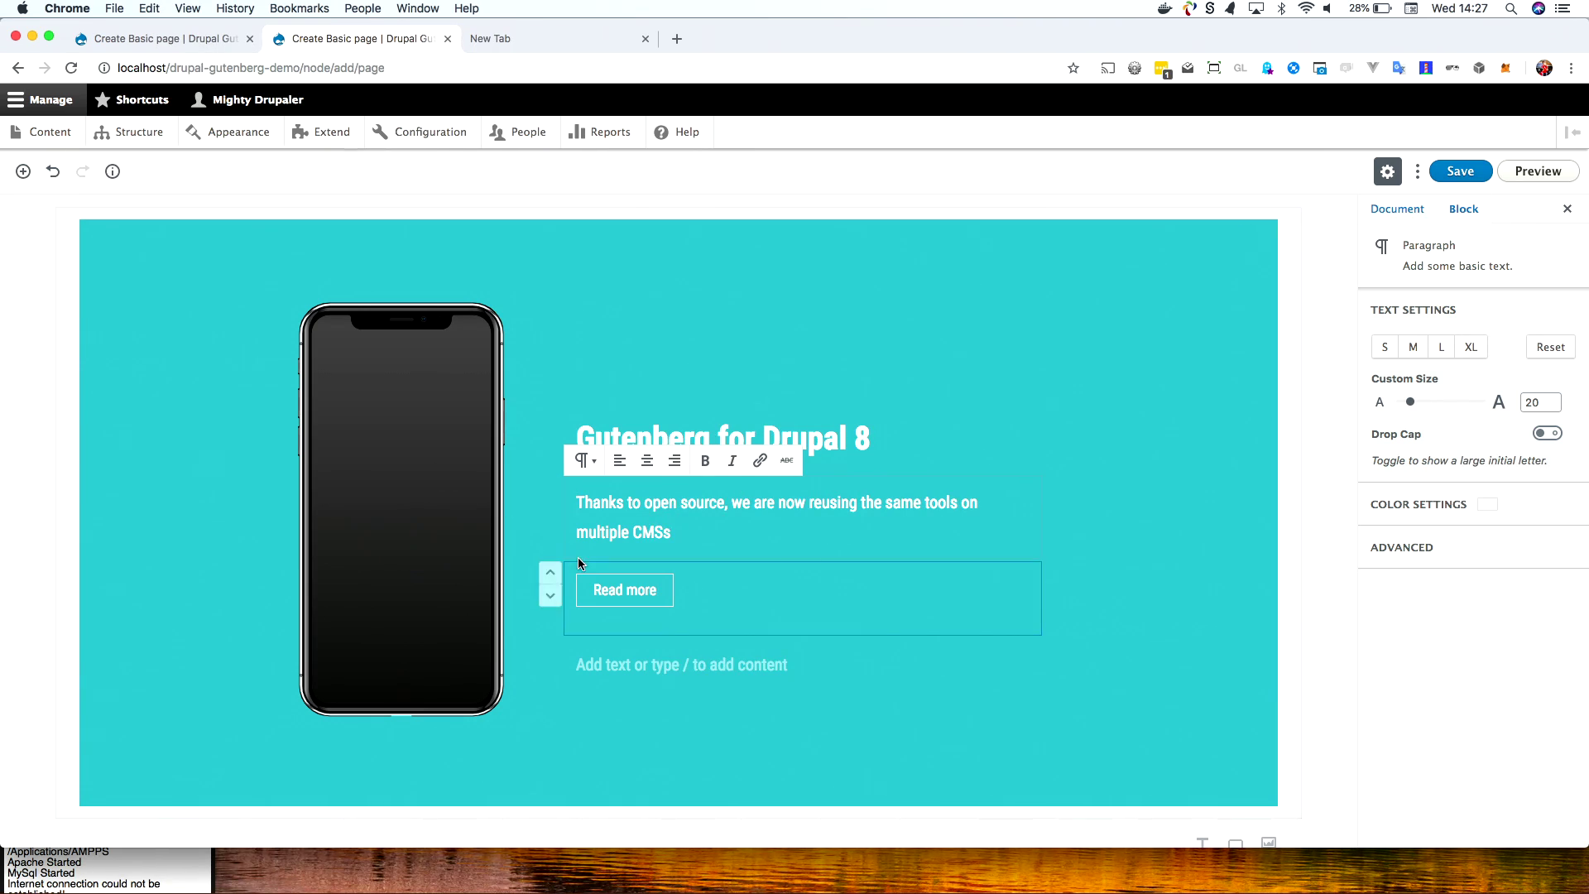
pyautogui.click(698, 592)
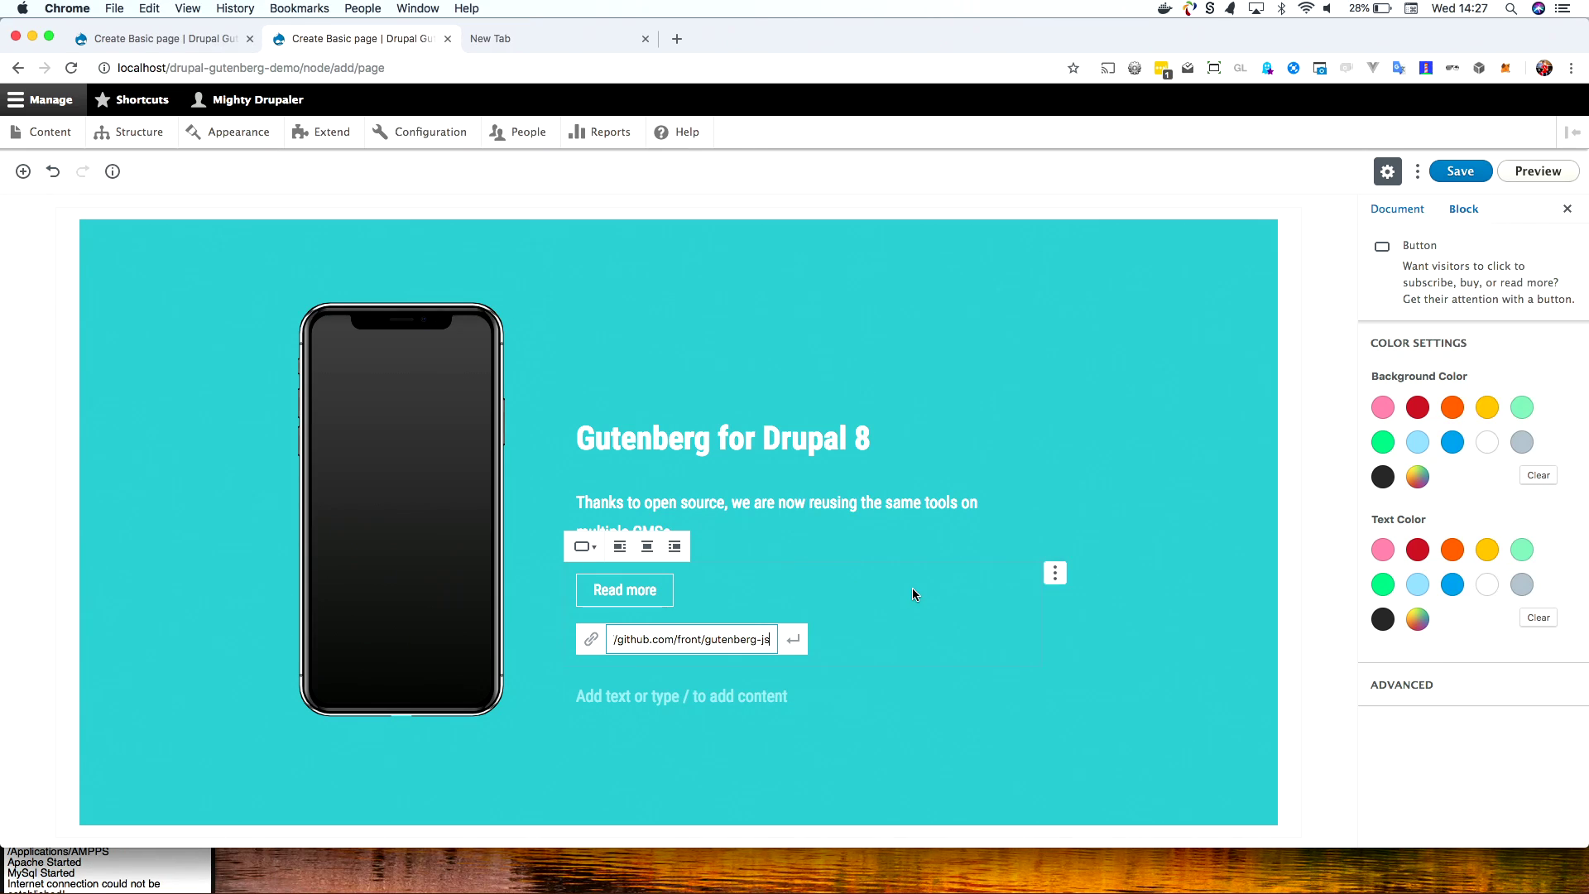
pyautogui.click(860, 512)
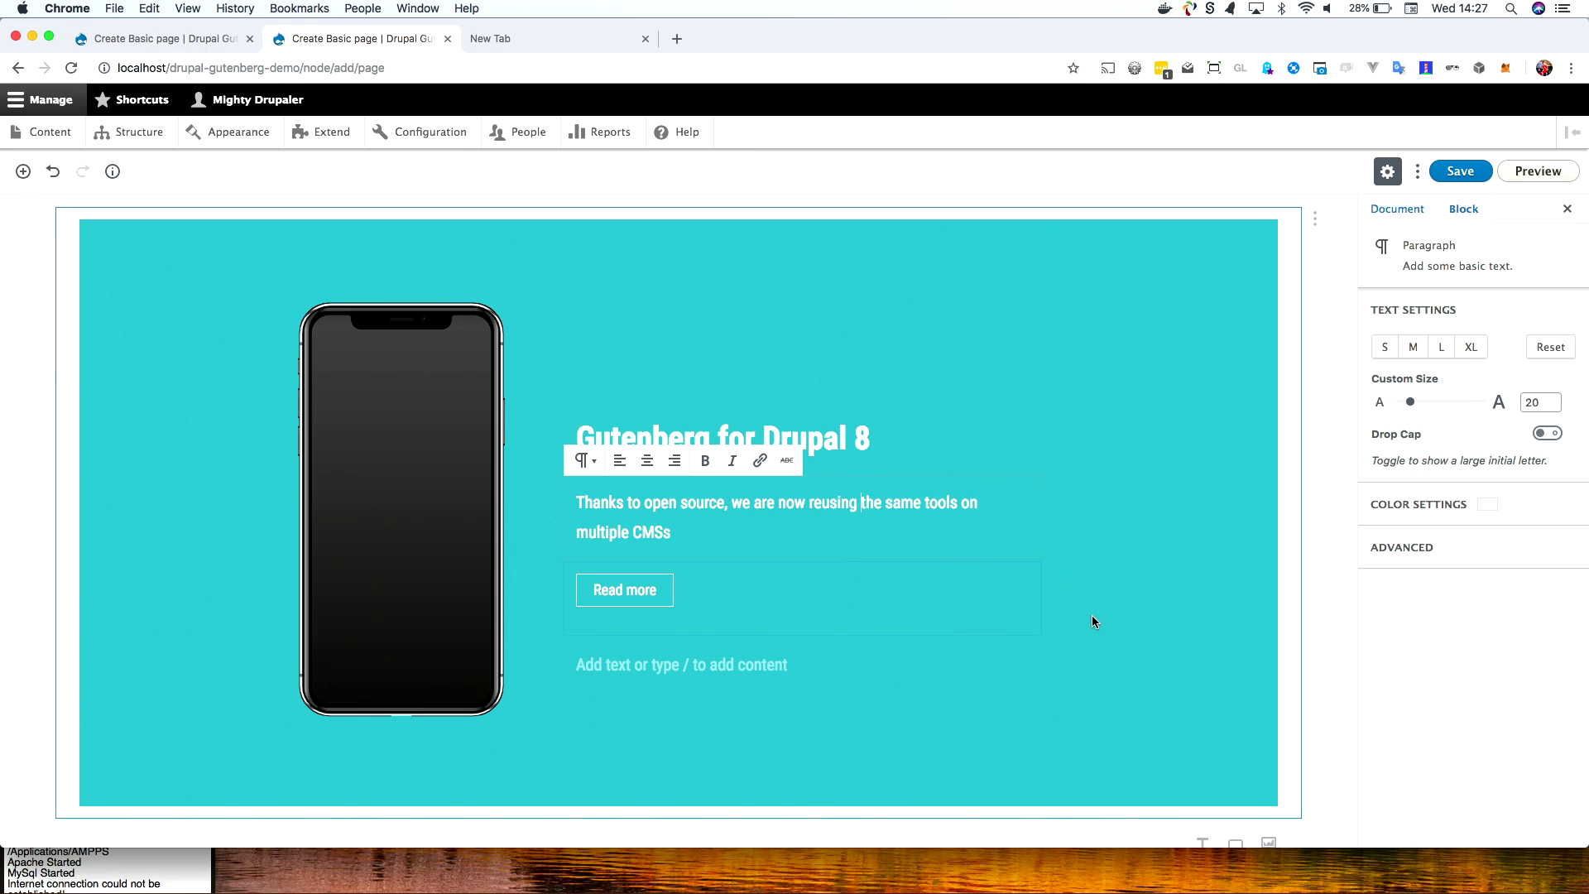
pyautogui.scroll(-2, 1096, 621)
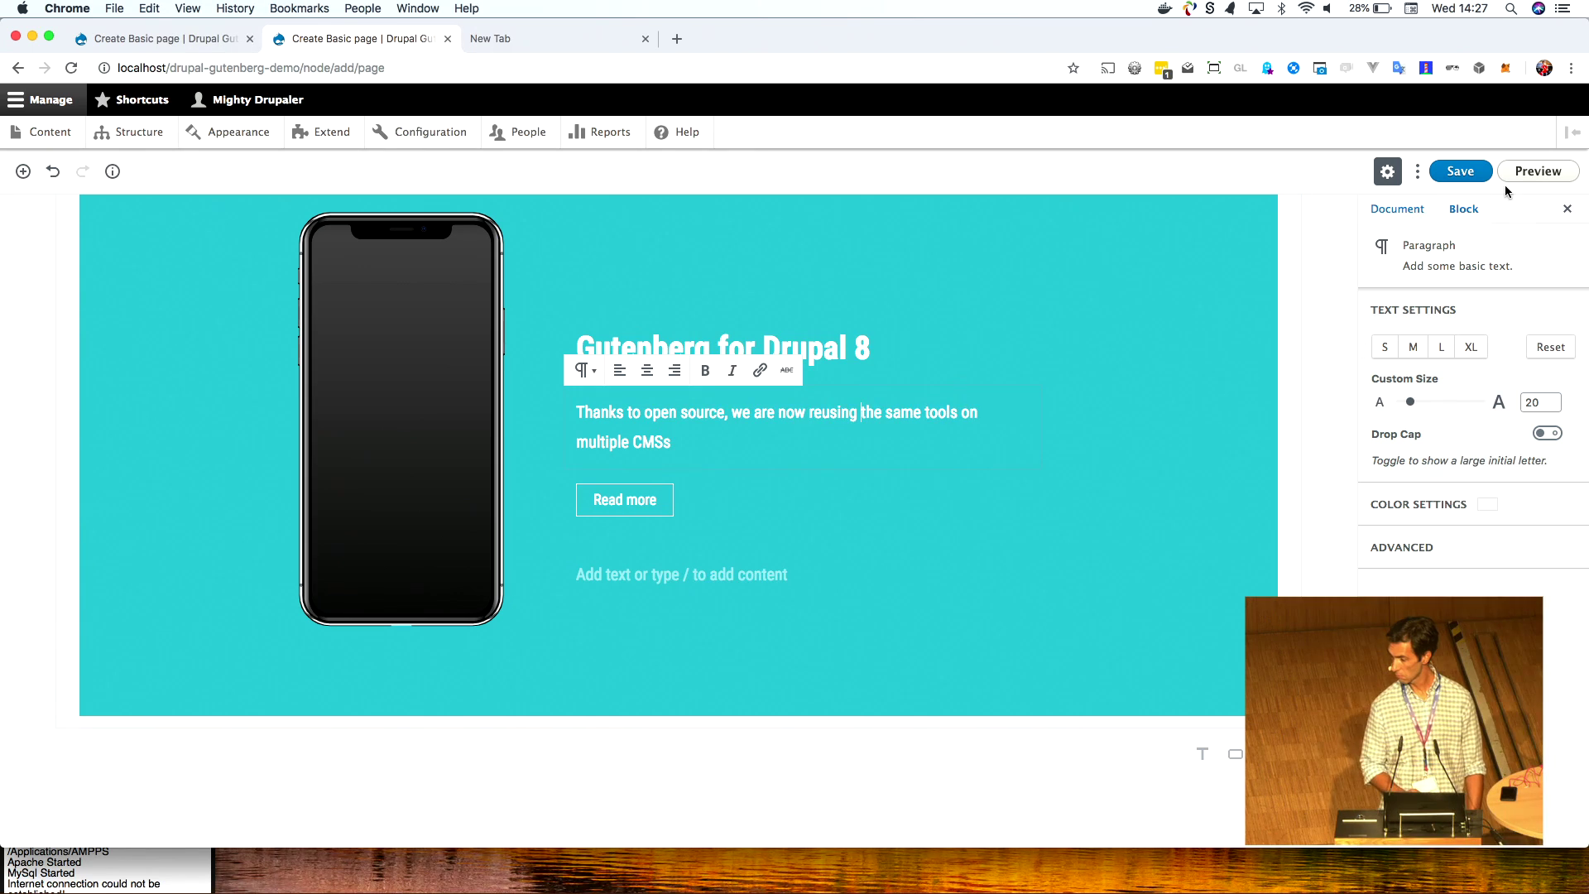
pyautogui.click(1531, 174)
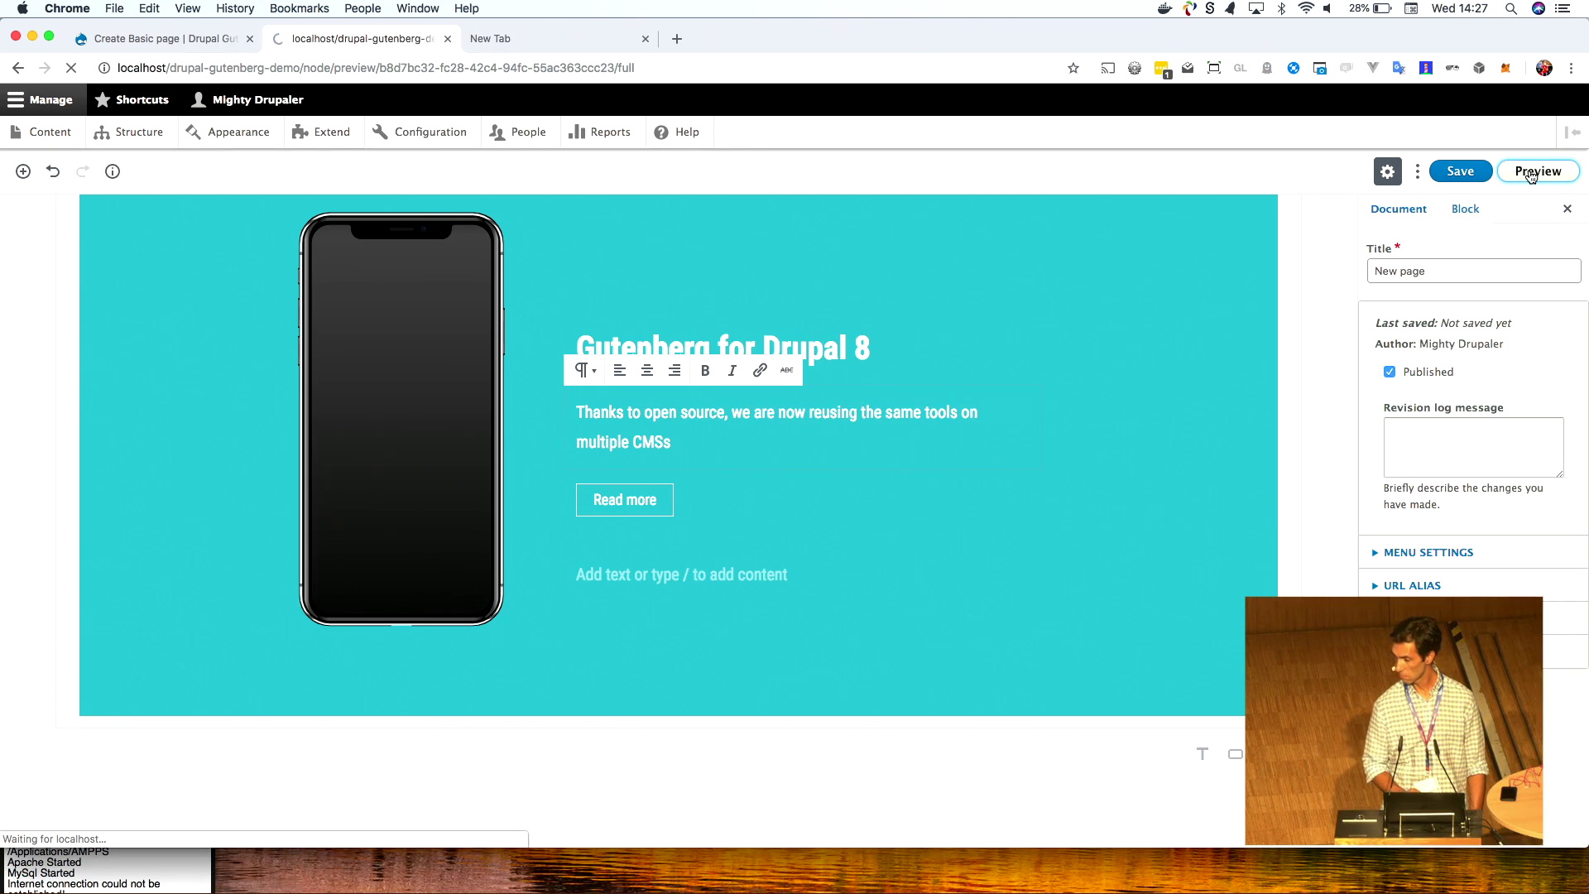